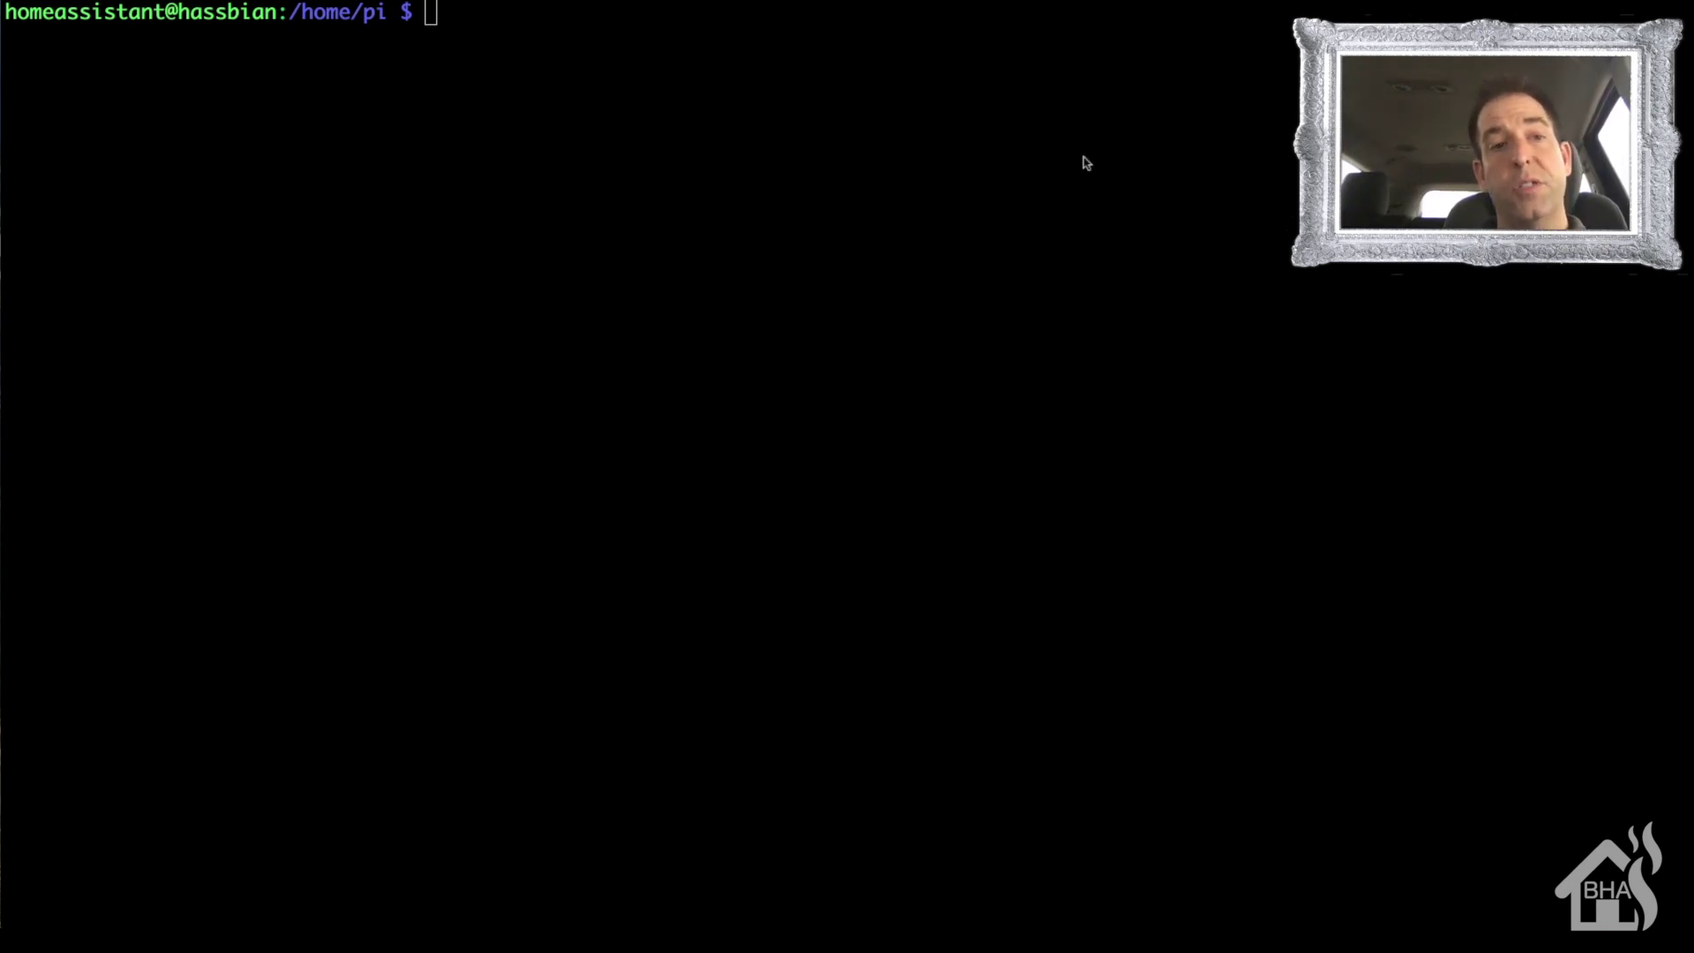
- Generate an RSA key pair with ssh-keygen, using the owner's e-mail as comment, default location and no passphrase
click(824, 264)
text(ss)
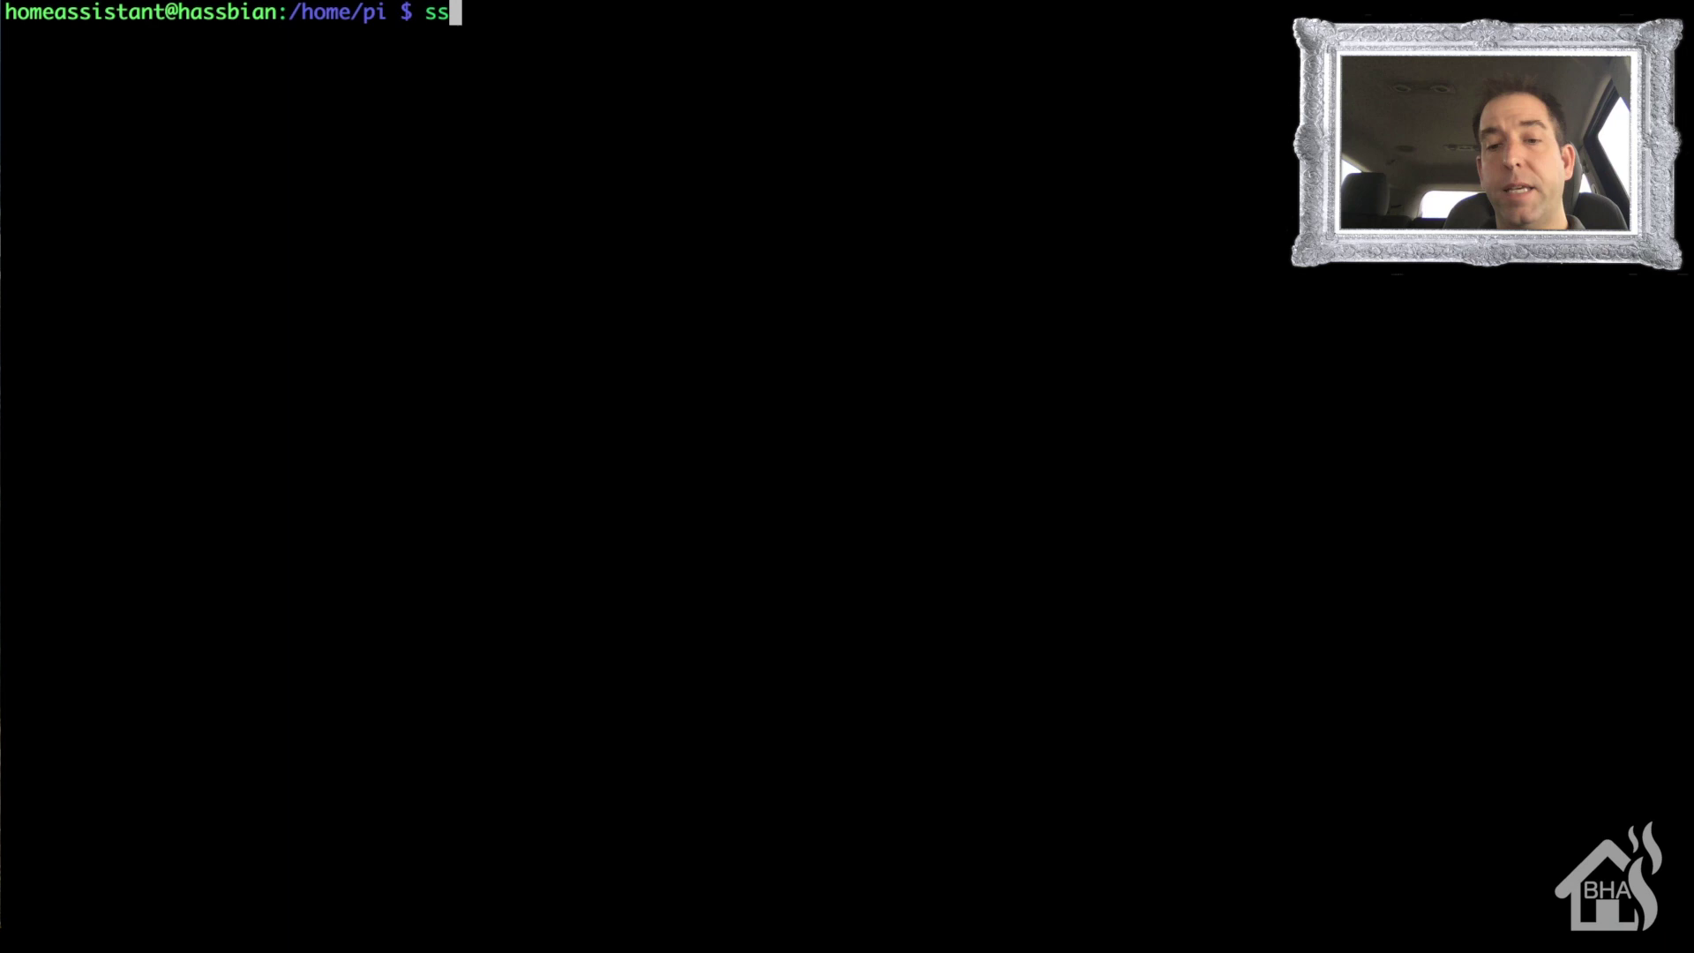
text(h-key)
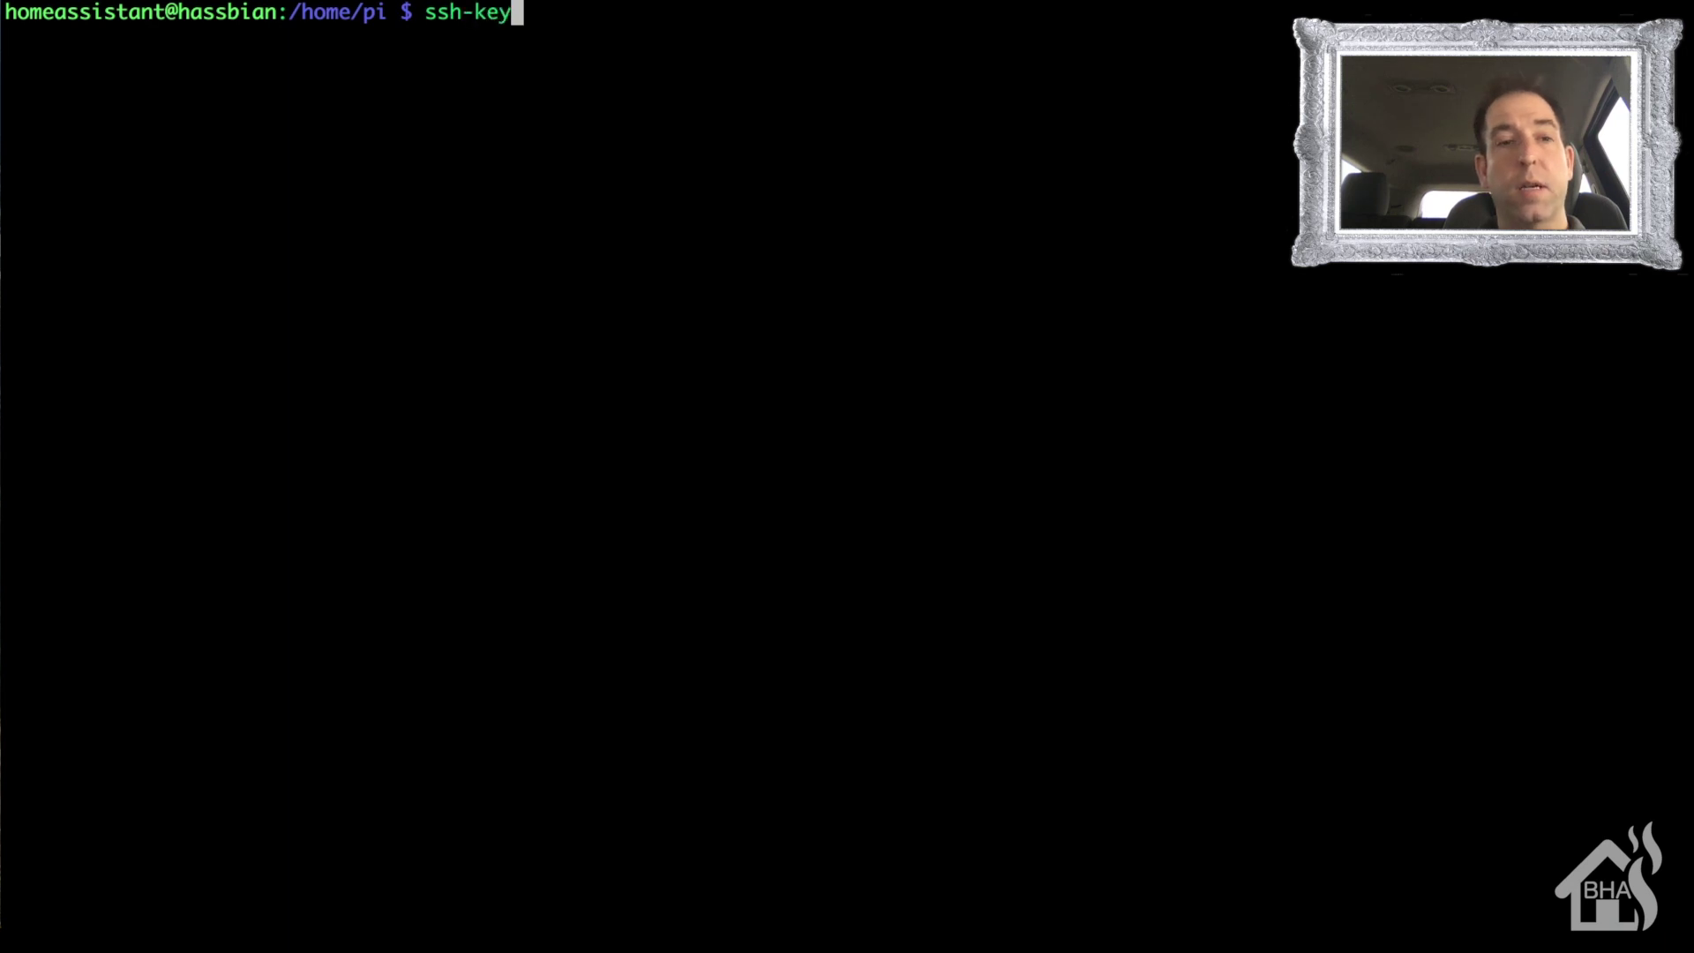
text(gen)
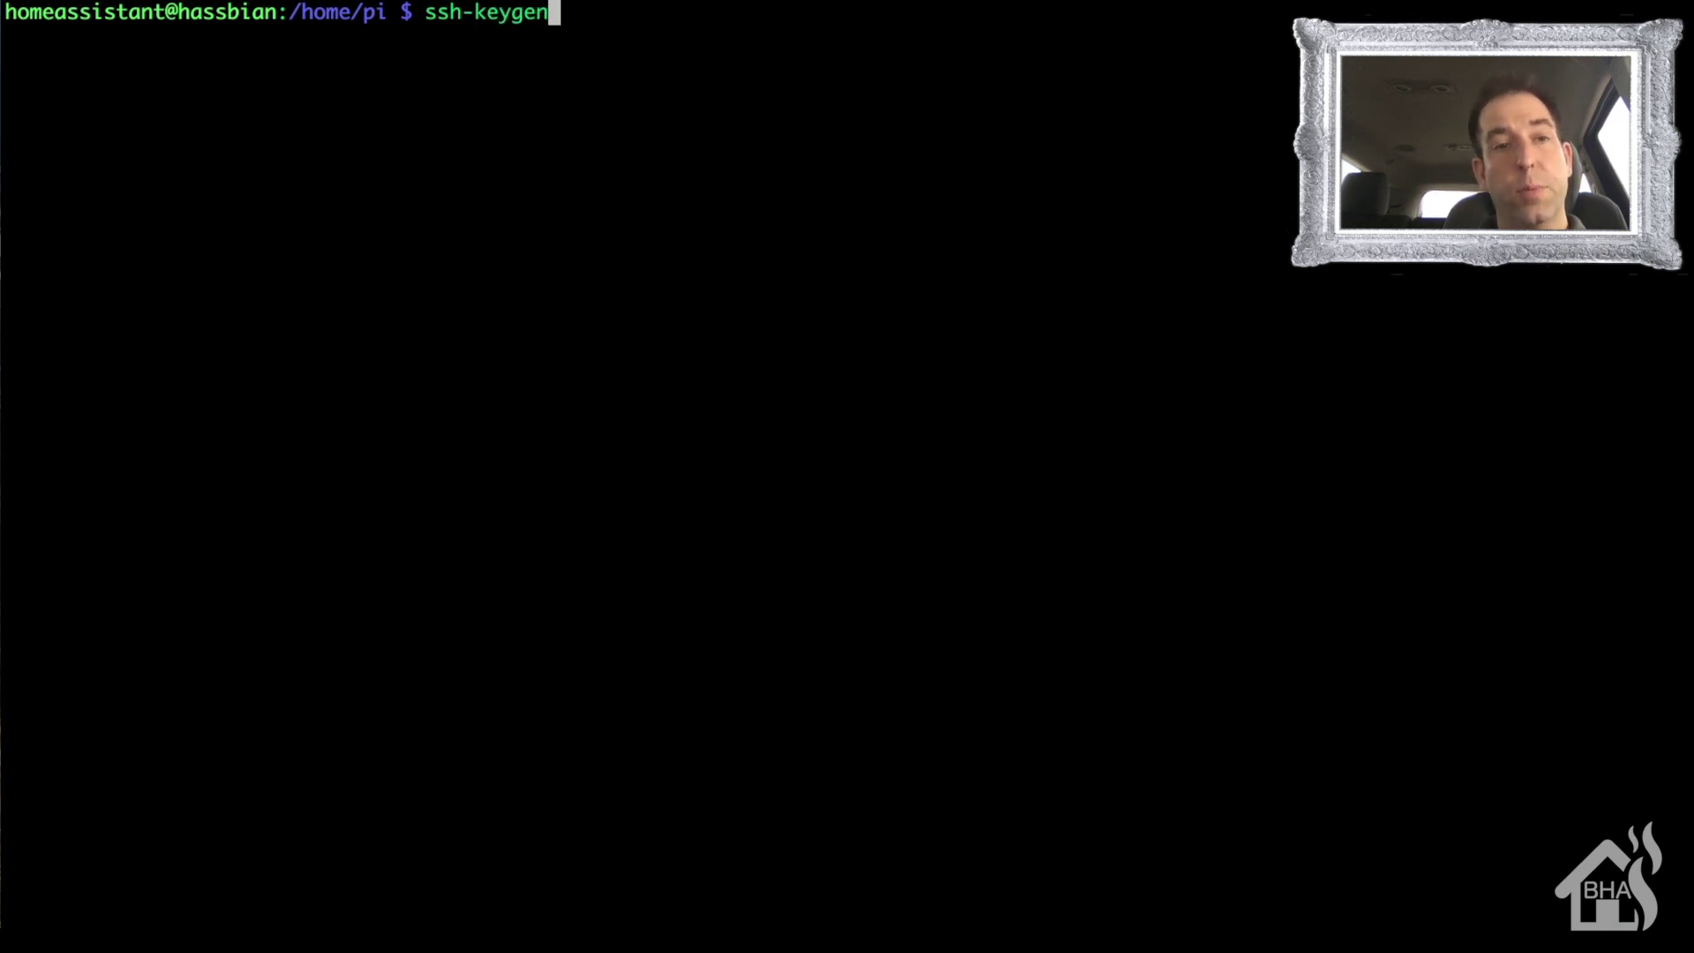
text( -t)
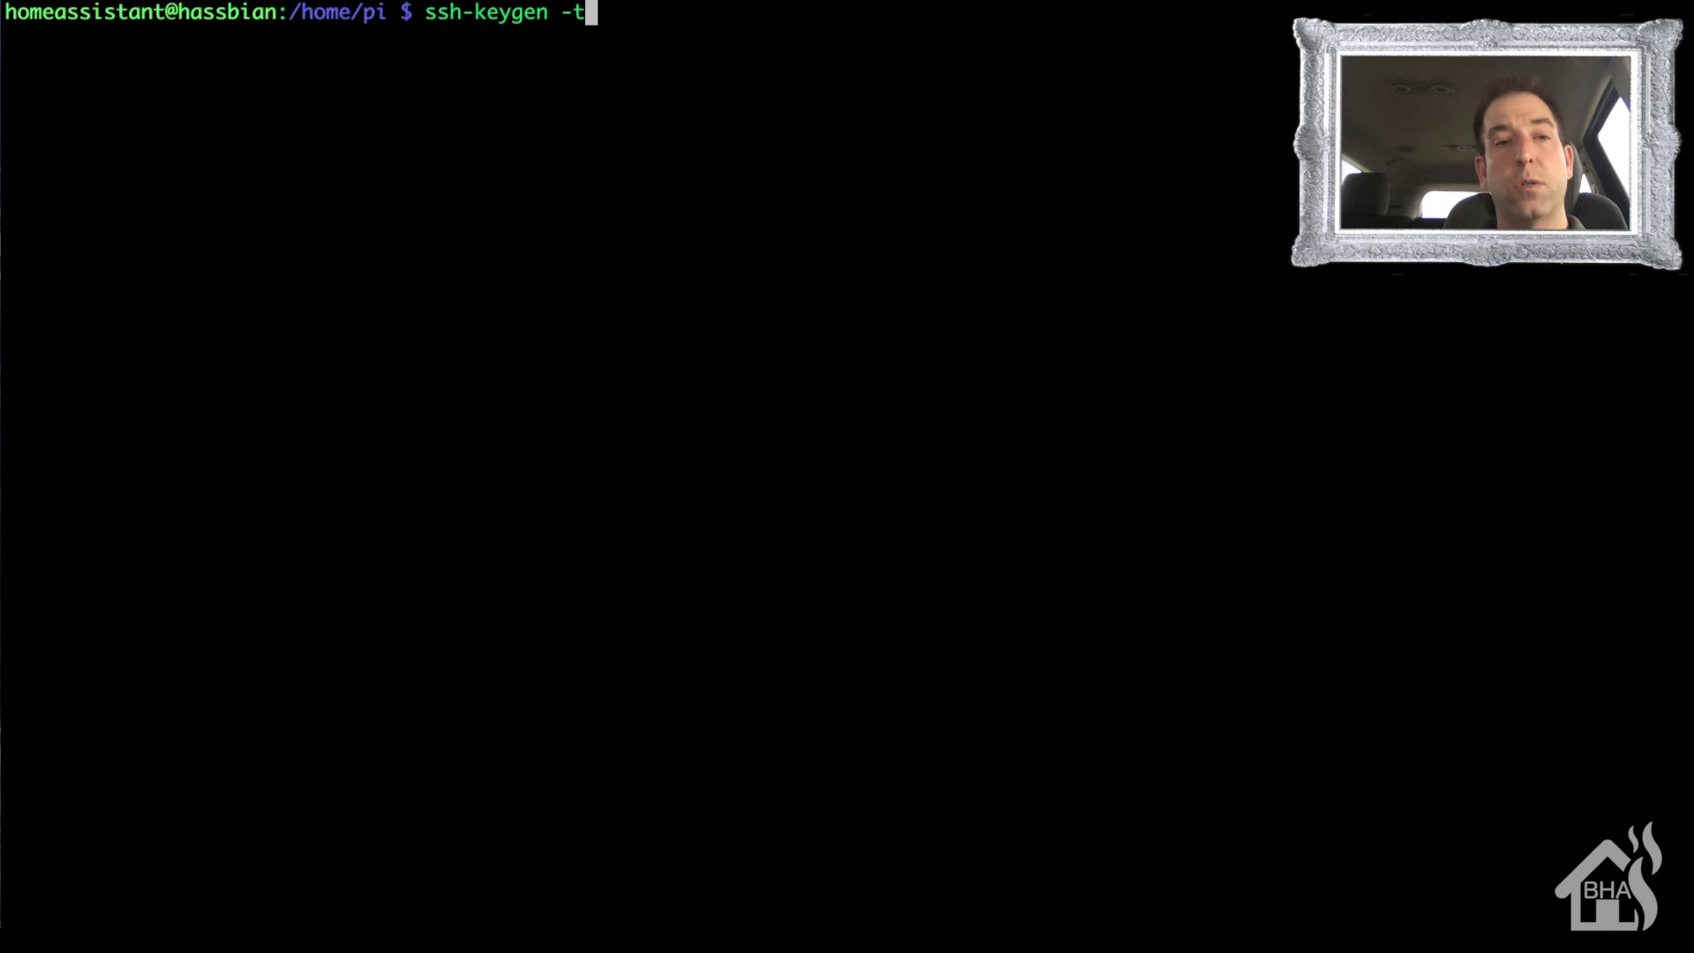
text( rsa)
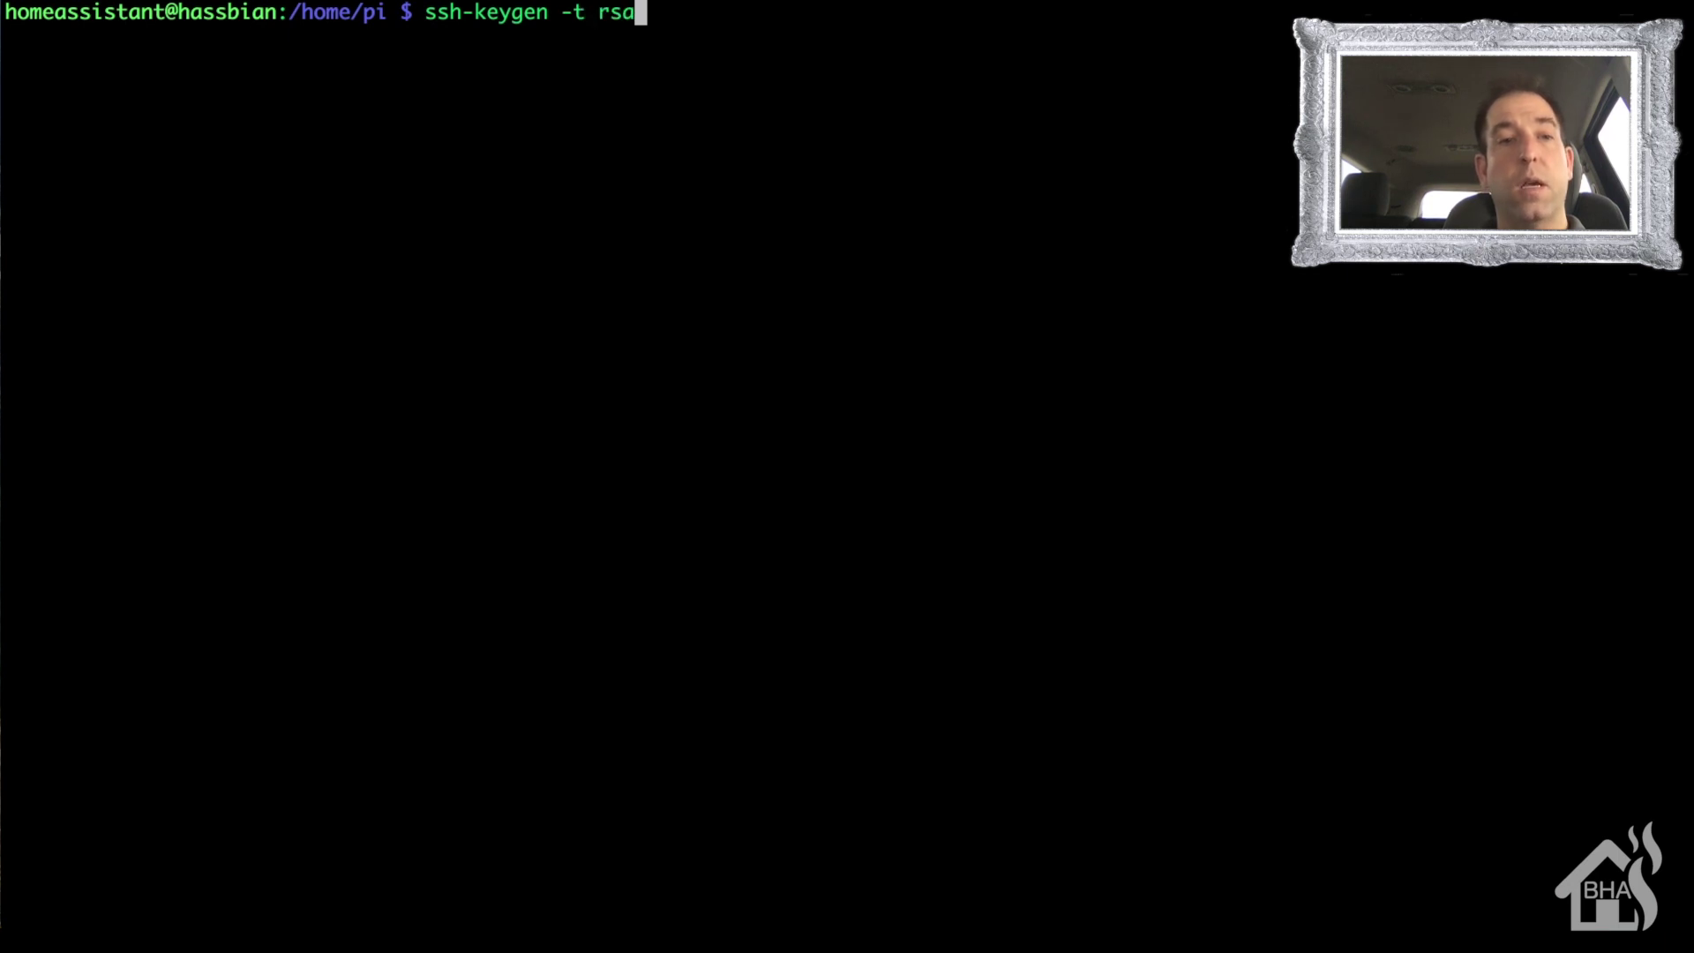
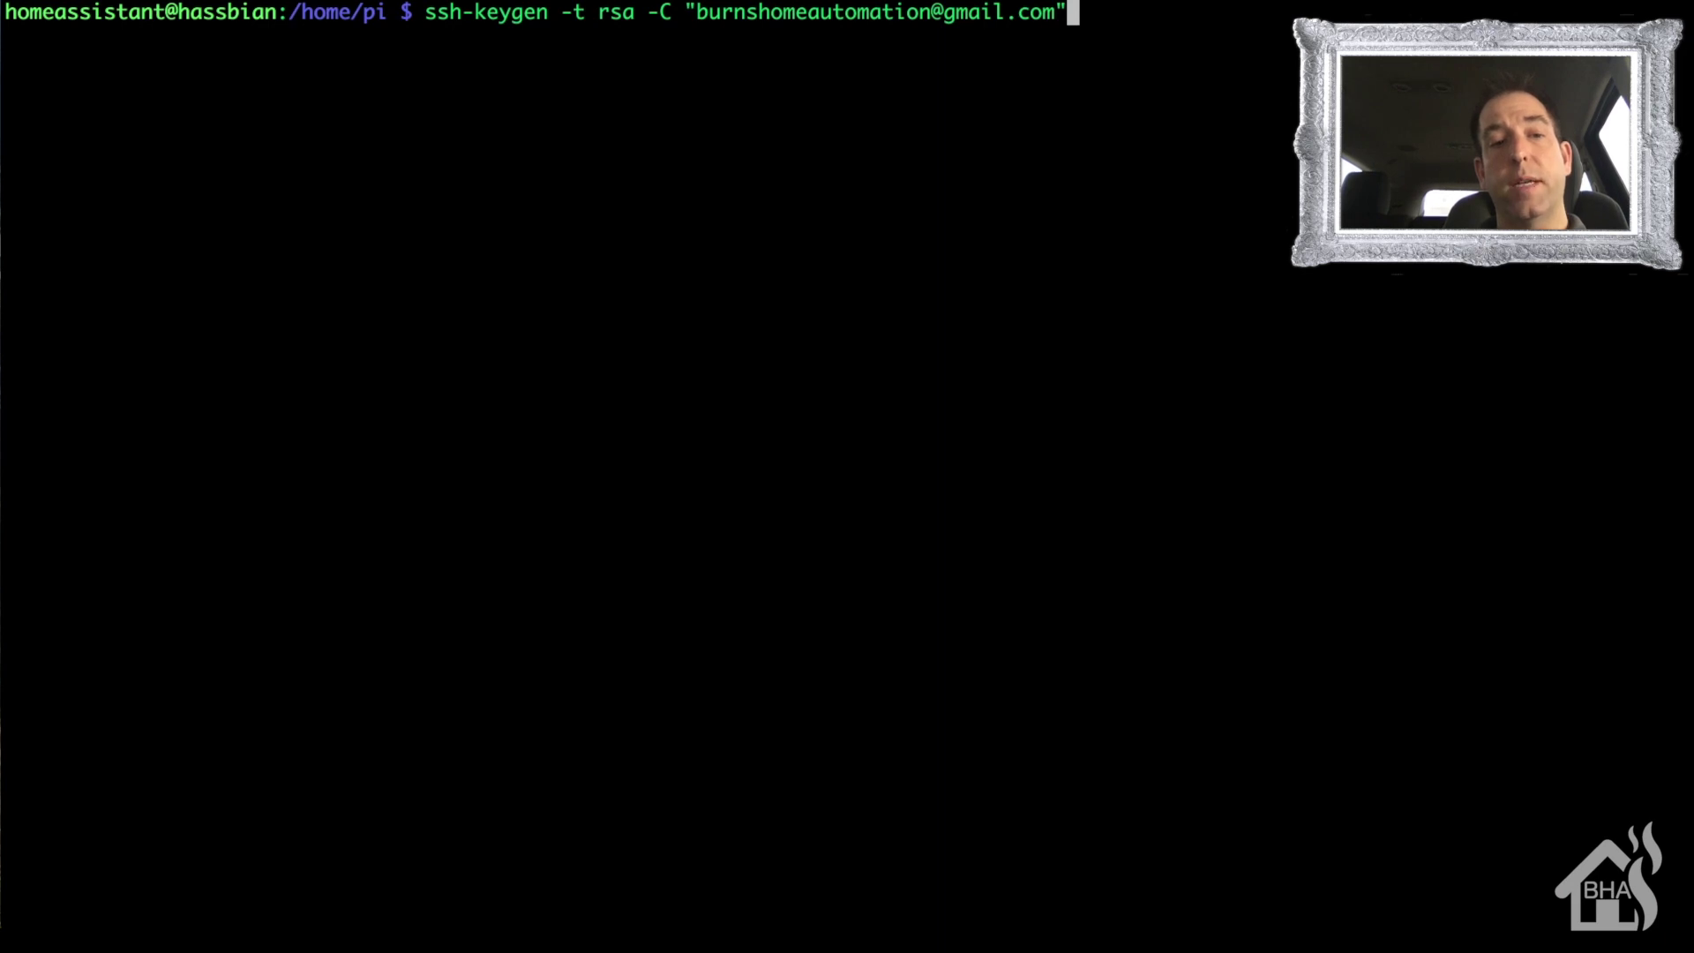
key(Return)
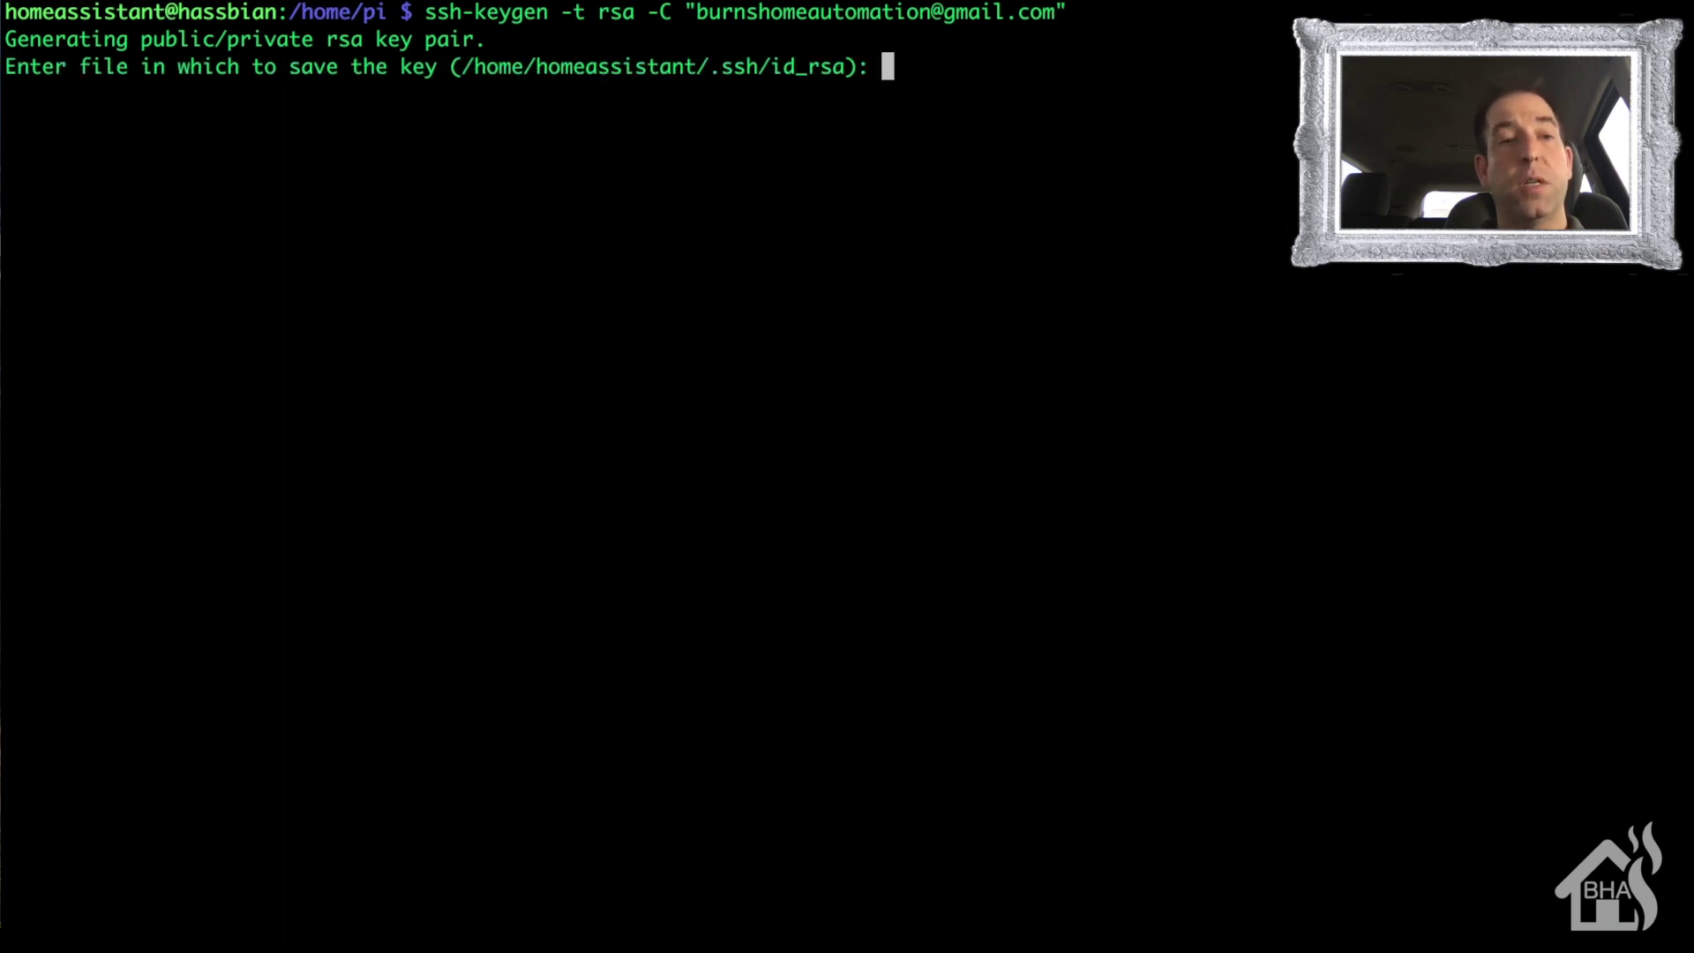
key(Return)
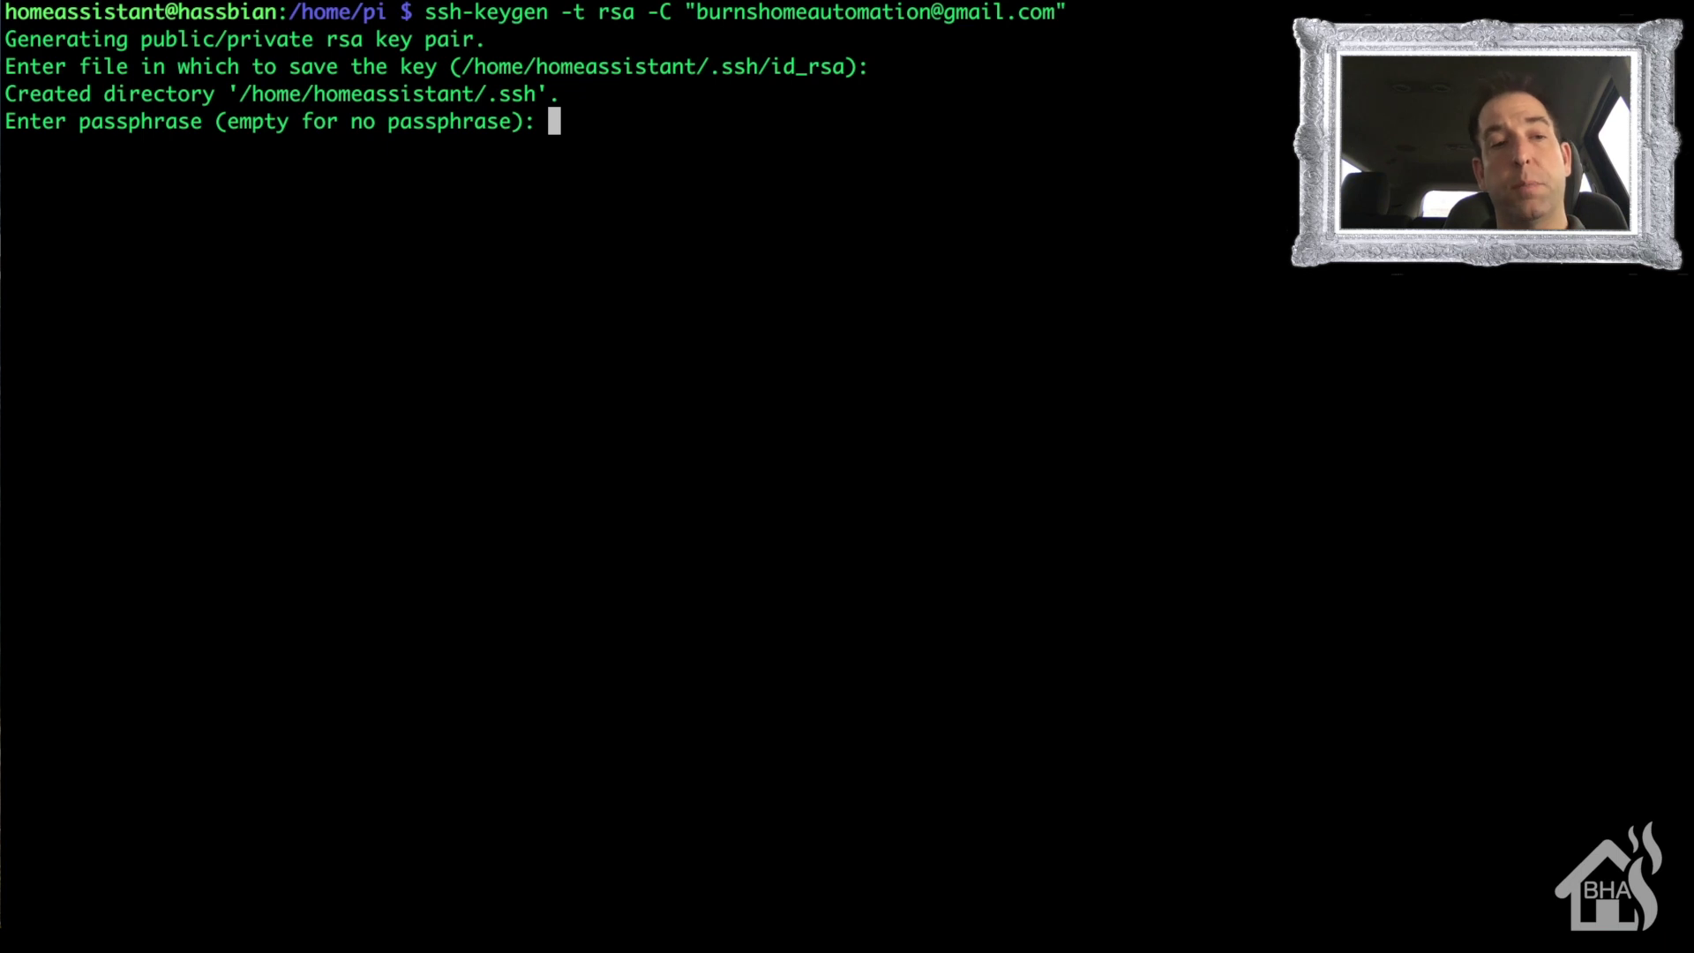
key(Return)
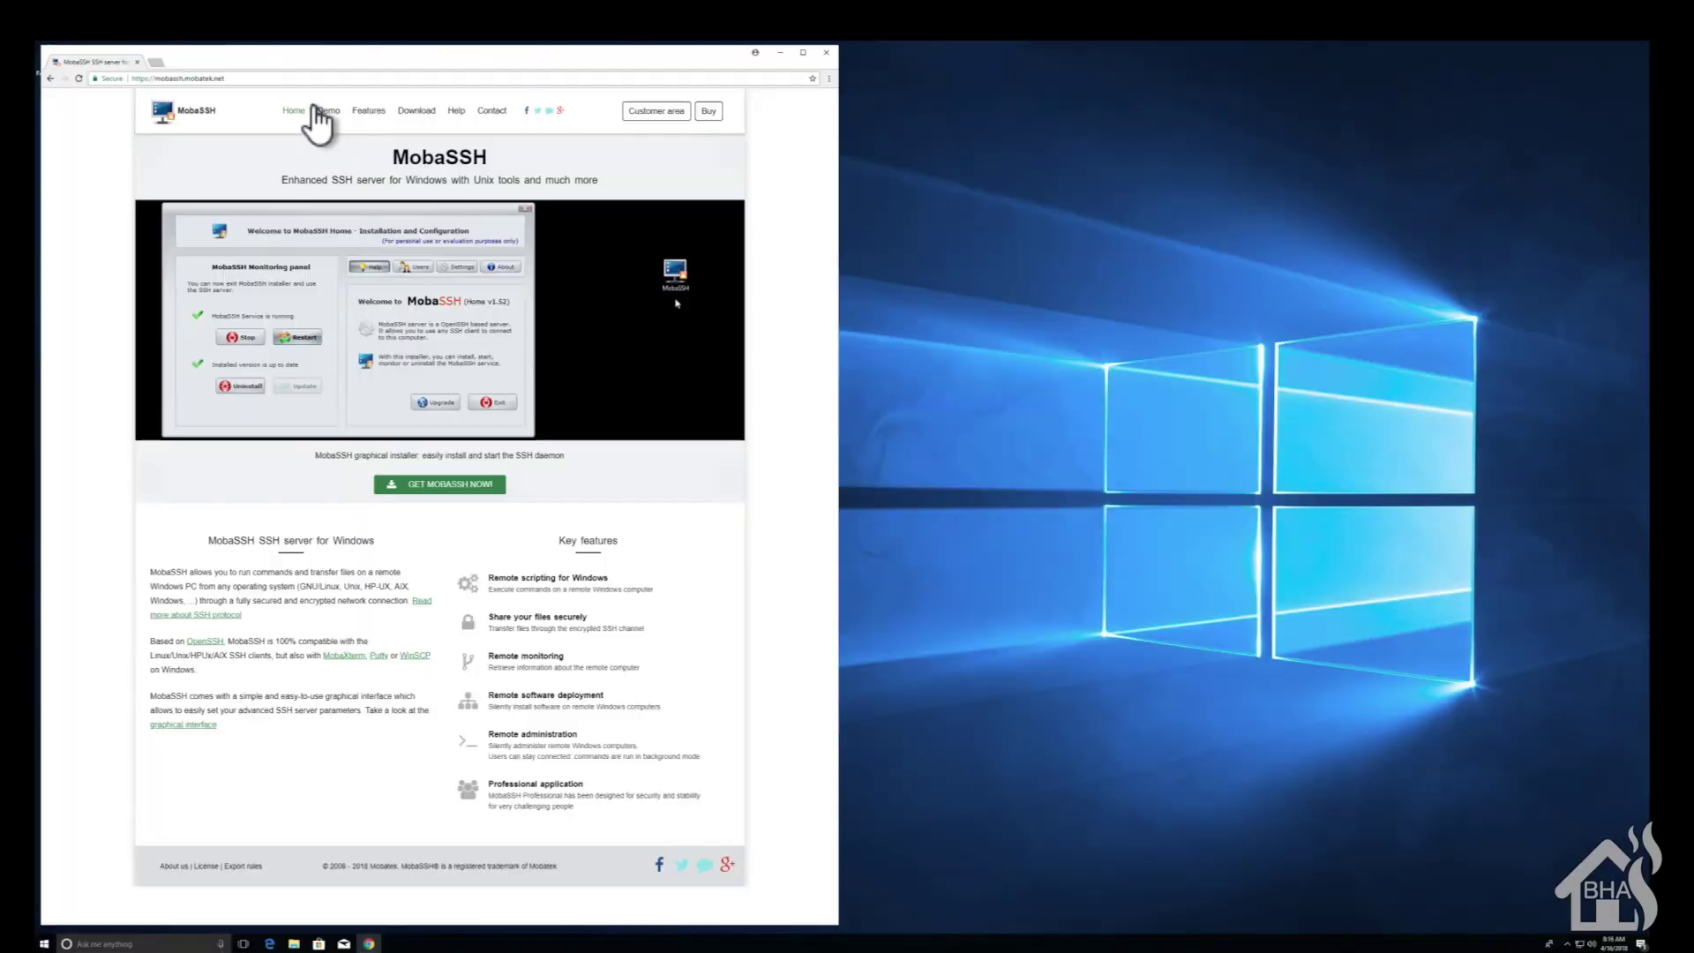
- Download MobaSSH version 1.60 Home Edition and open the downloaded zip
click(449, 484)
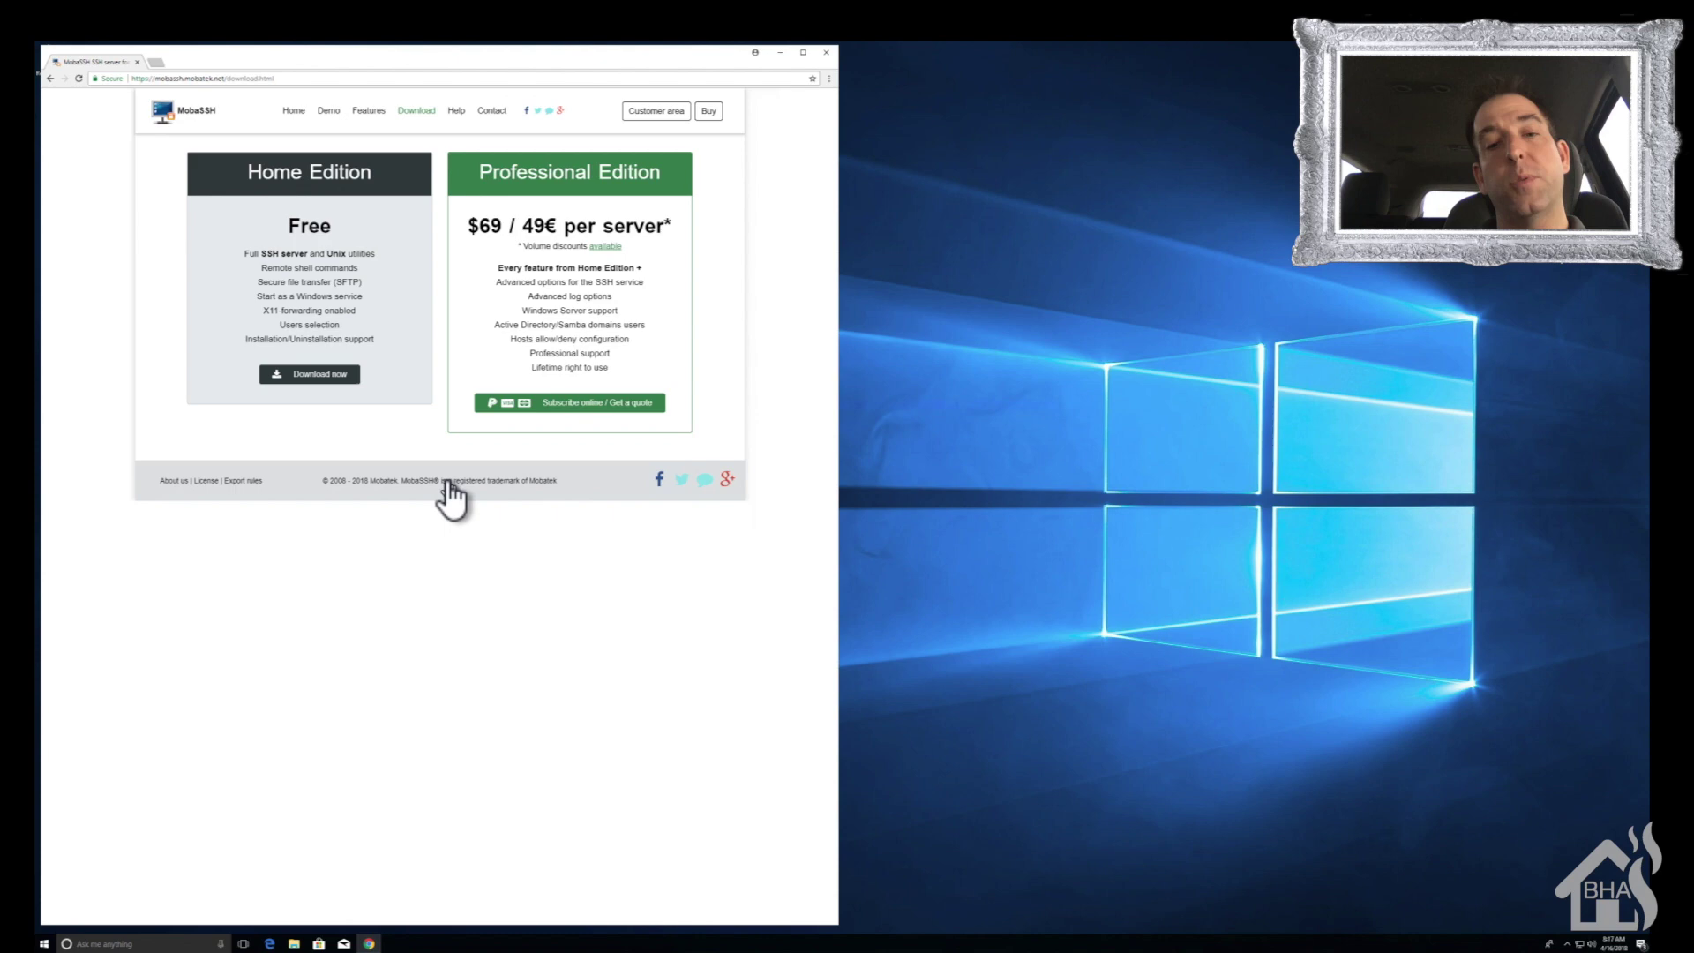
click(324, 374)
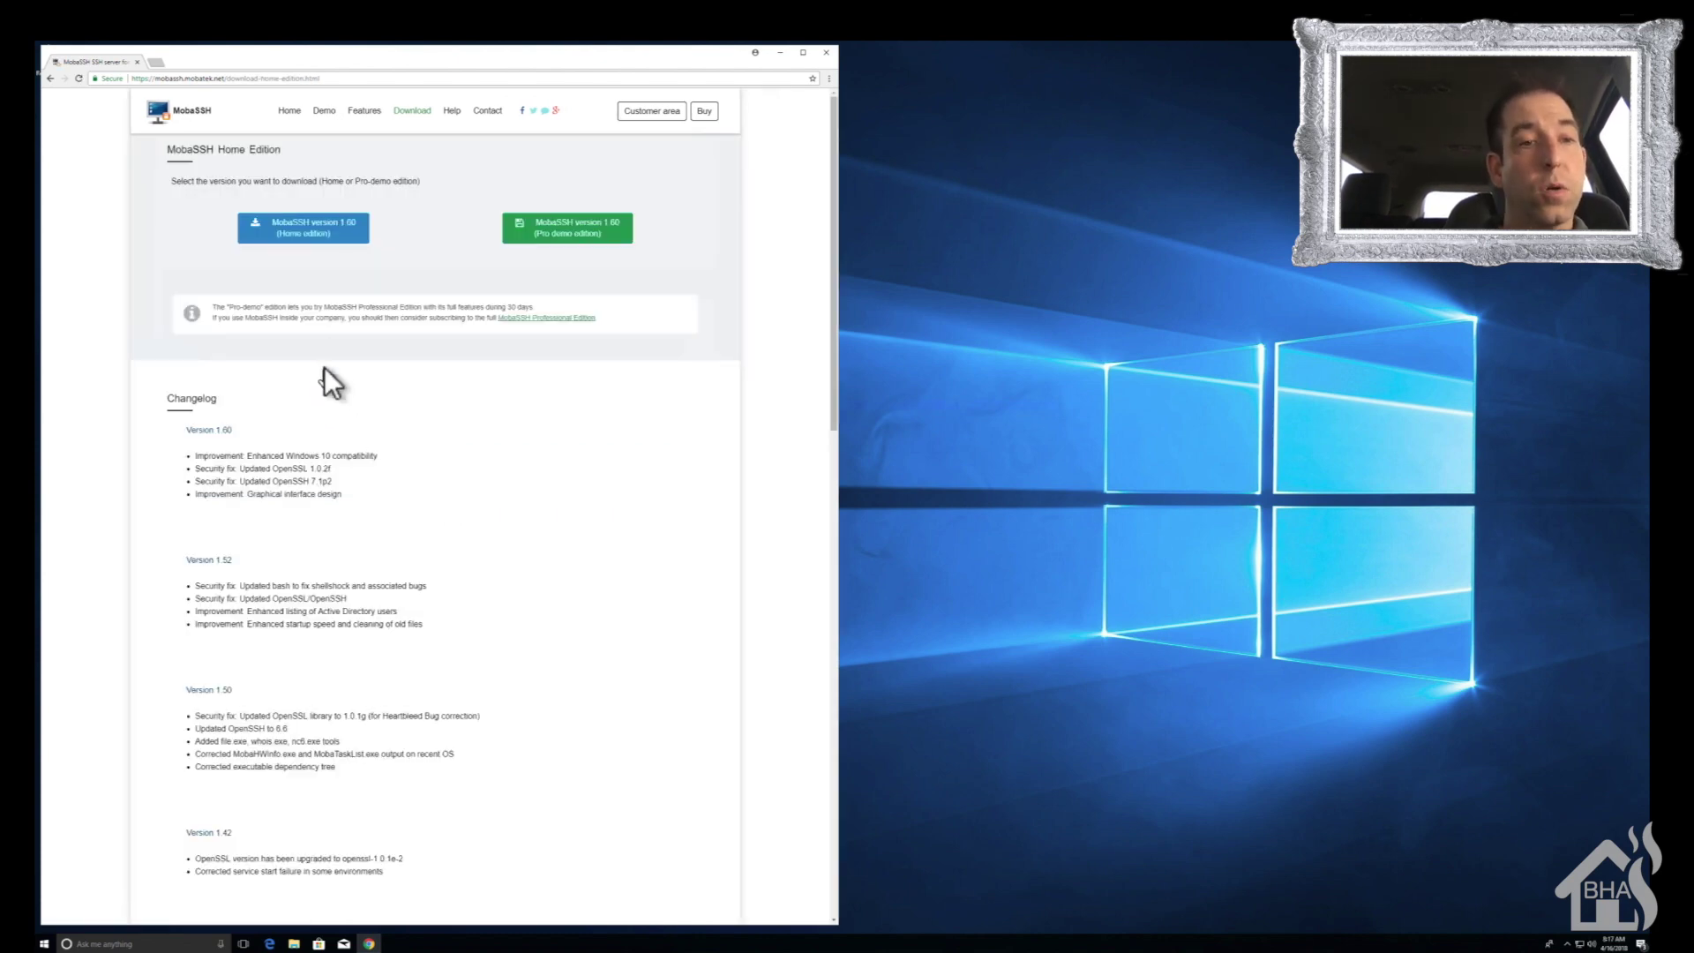
click(316, 233)
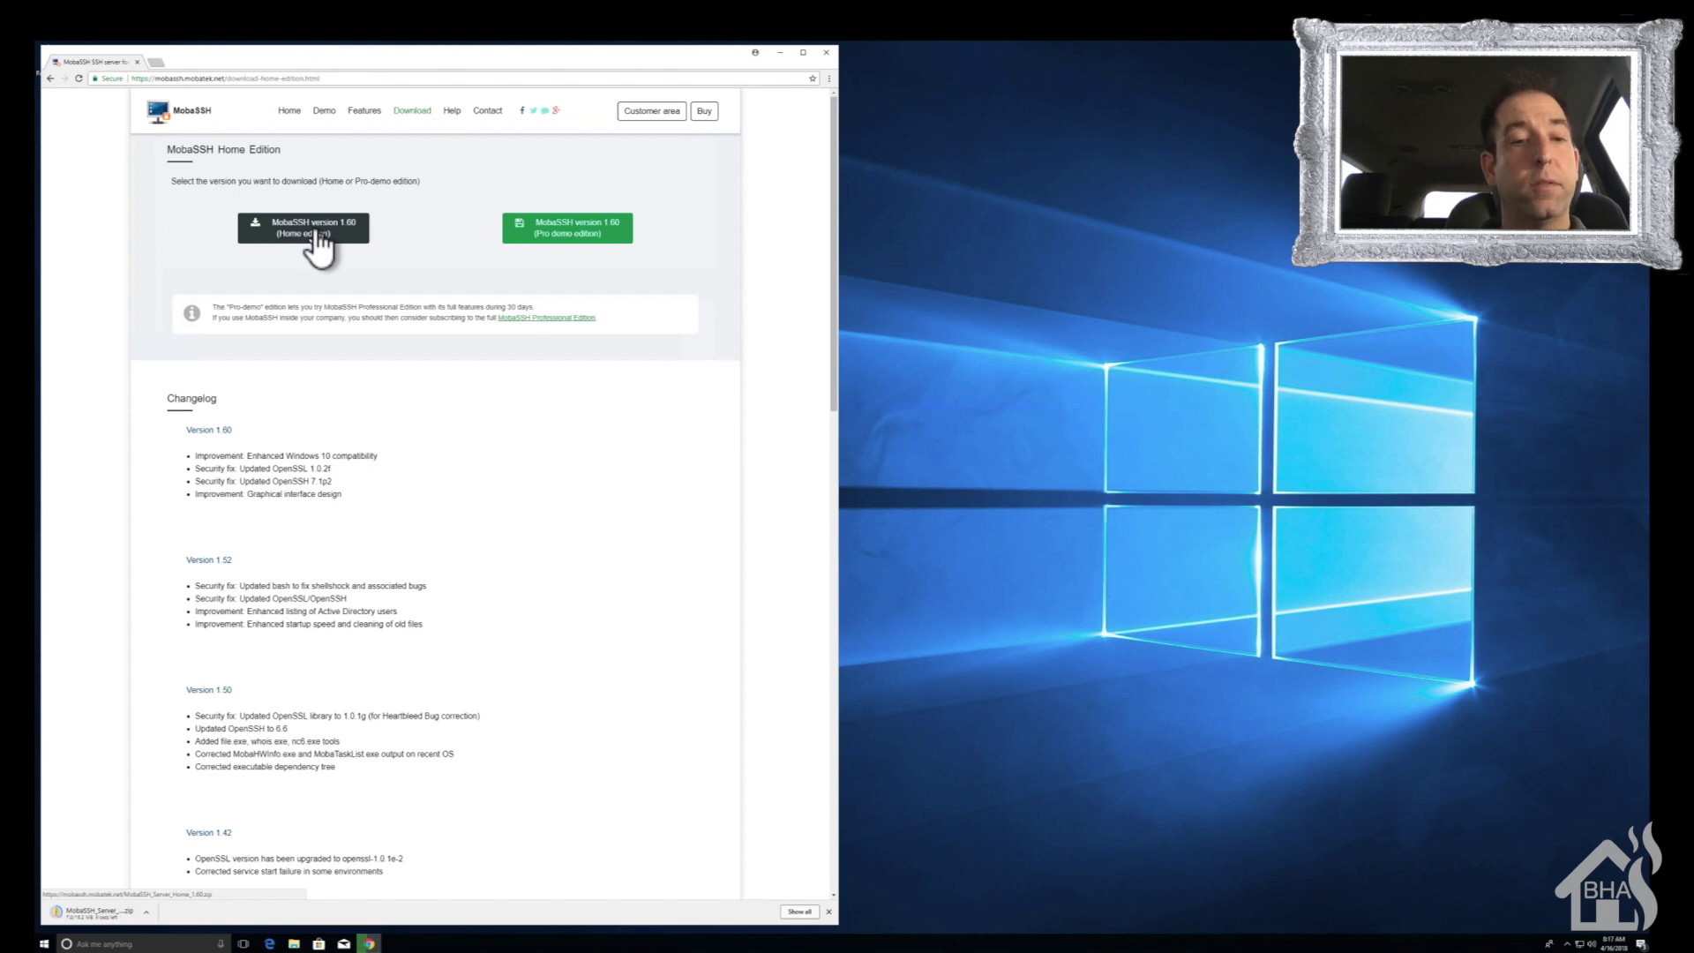
click(83, 915)
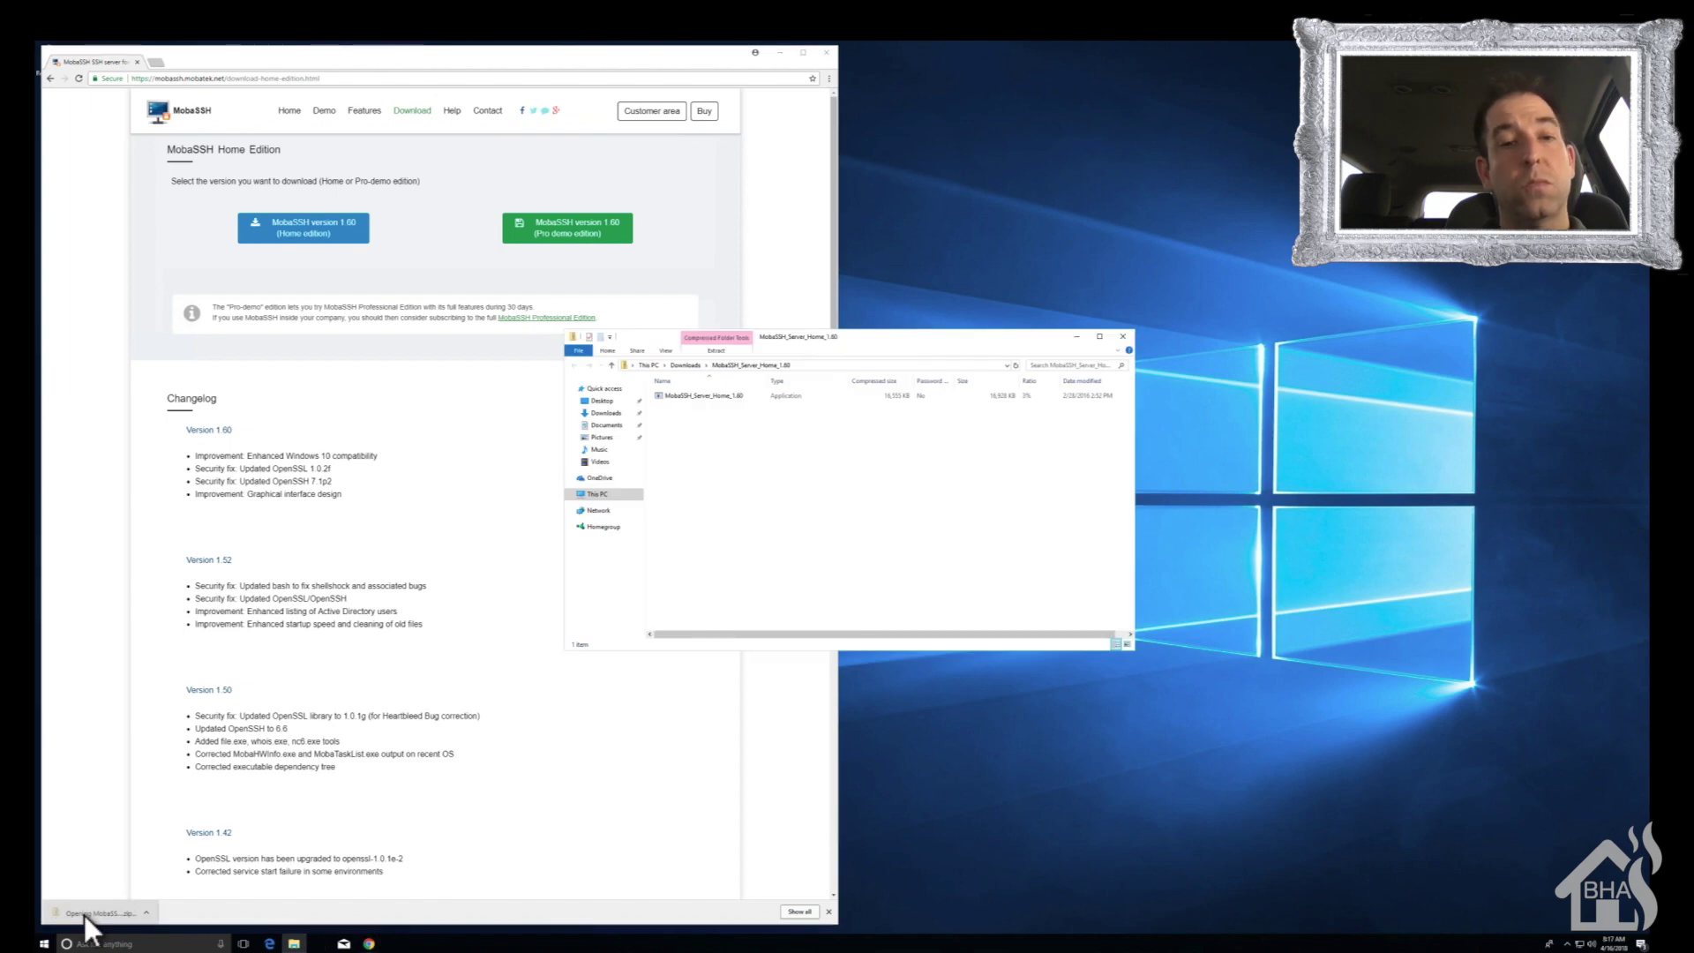
- Install MobaSSH_Server_Home_1.60 with the local-user service account, then reboot the PC
click(670, 394)
double_click(670, 394)
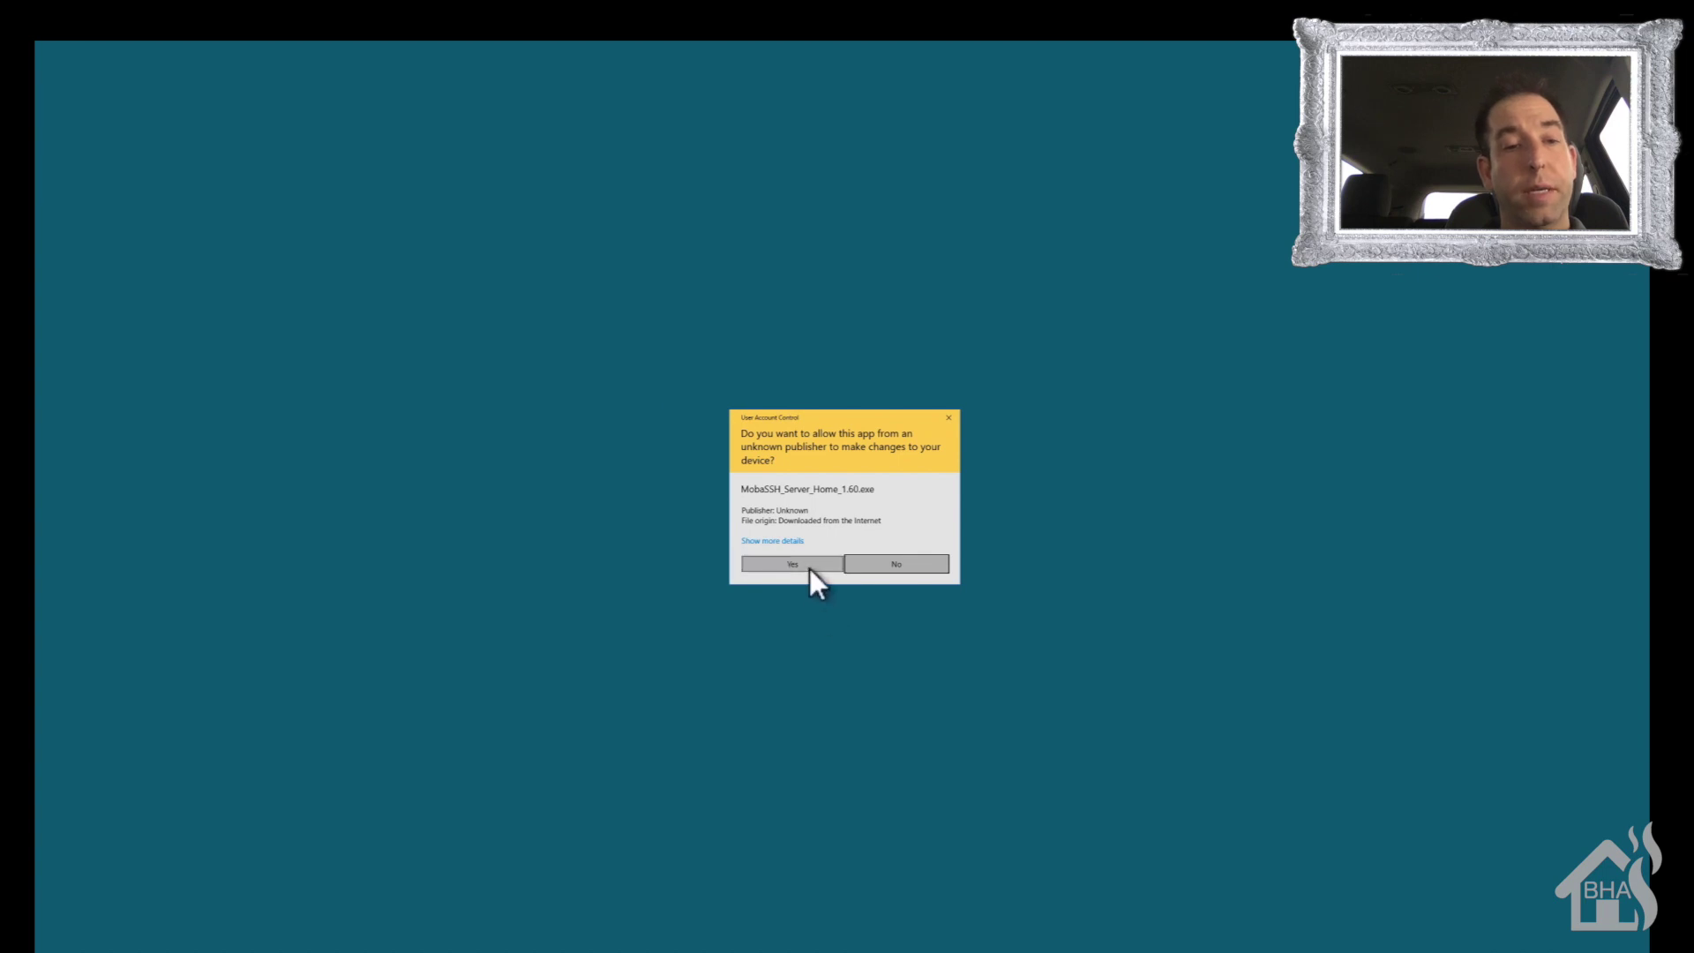
click(808, 568)
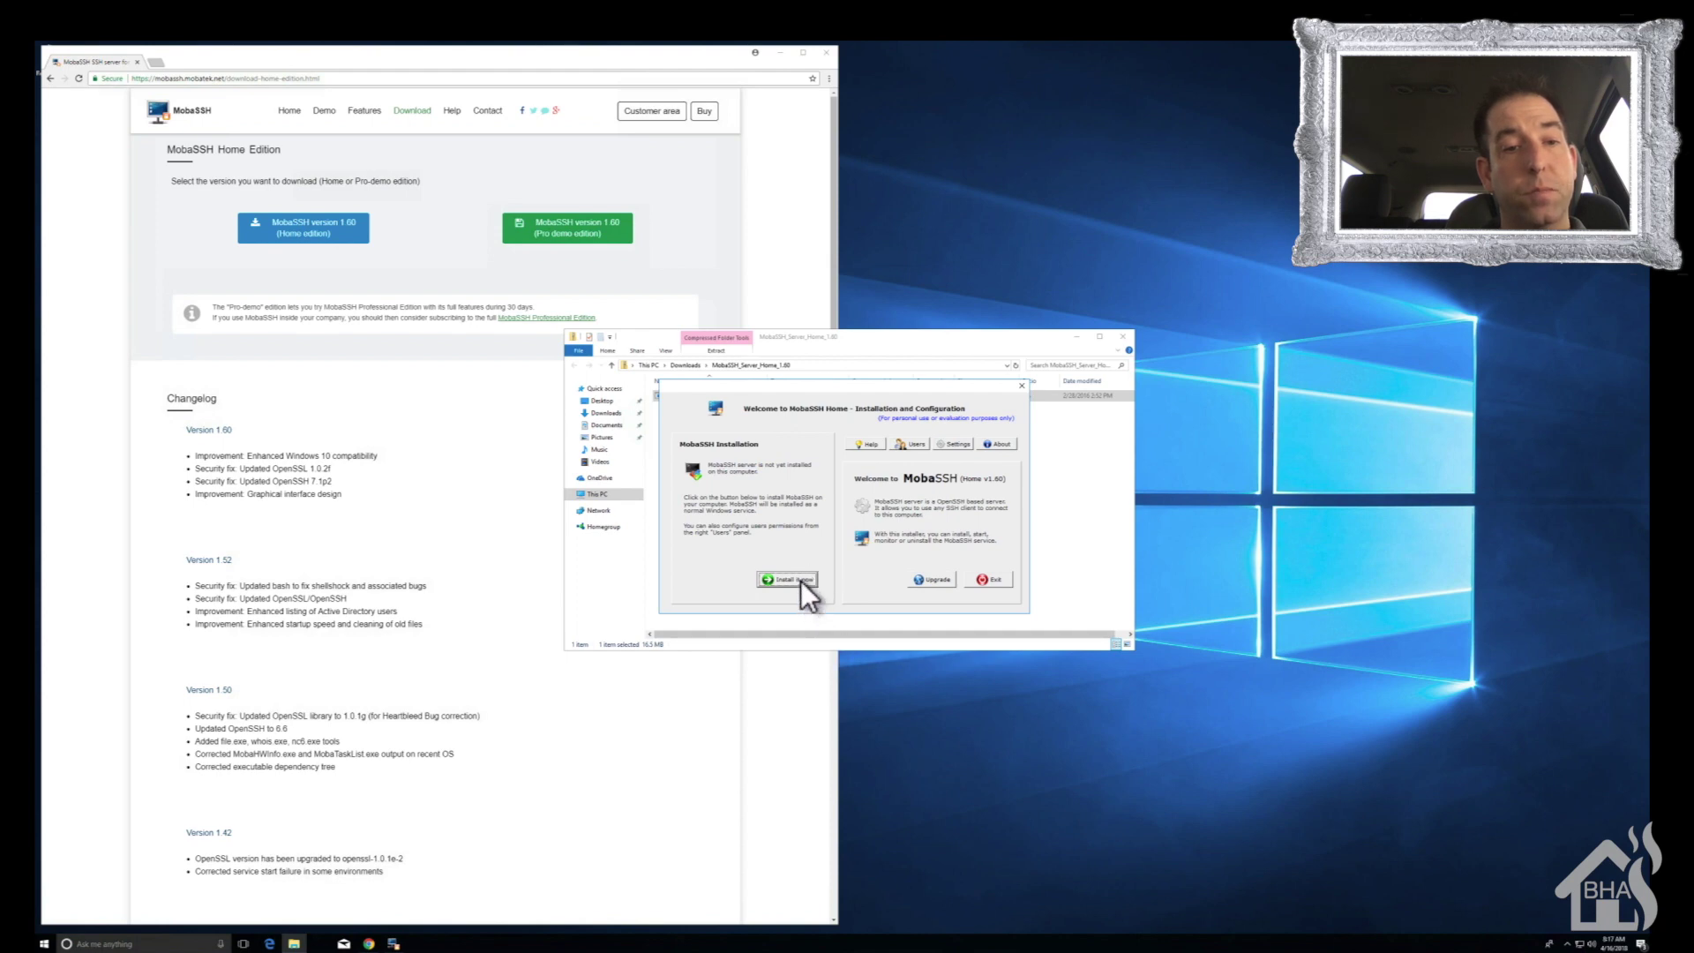
click(801, 579)
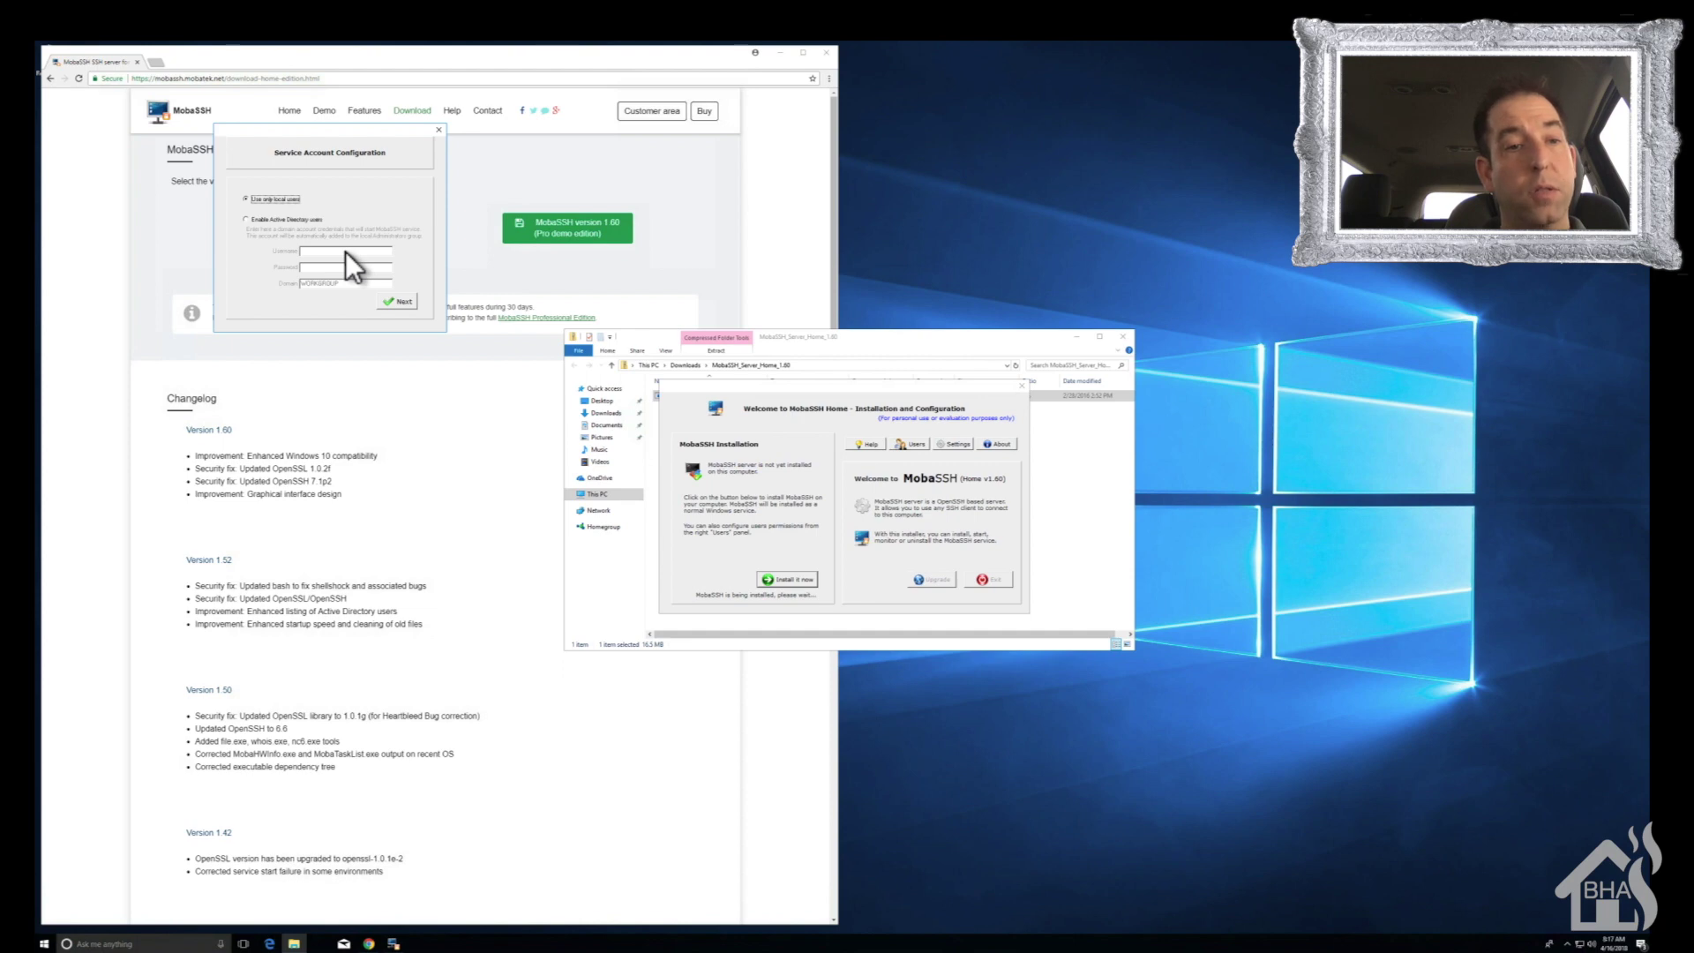
click(398, 303)
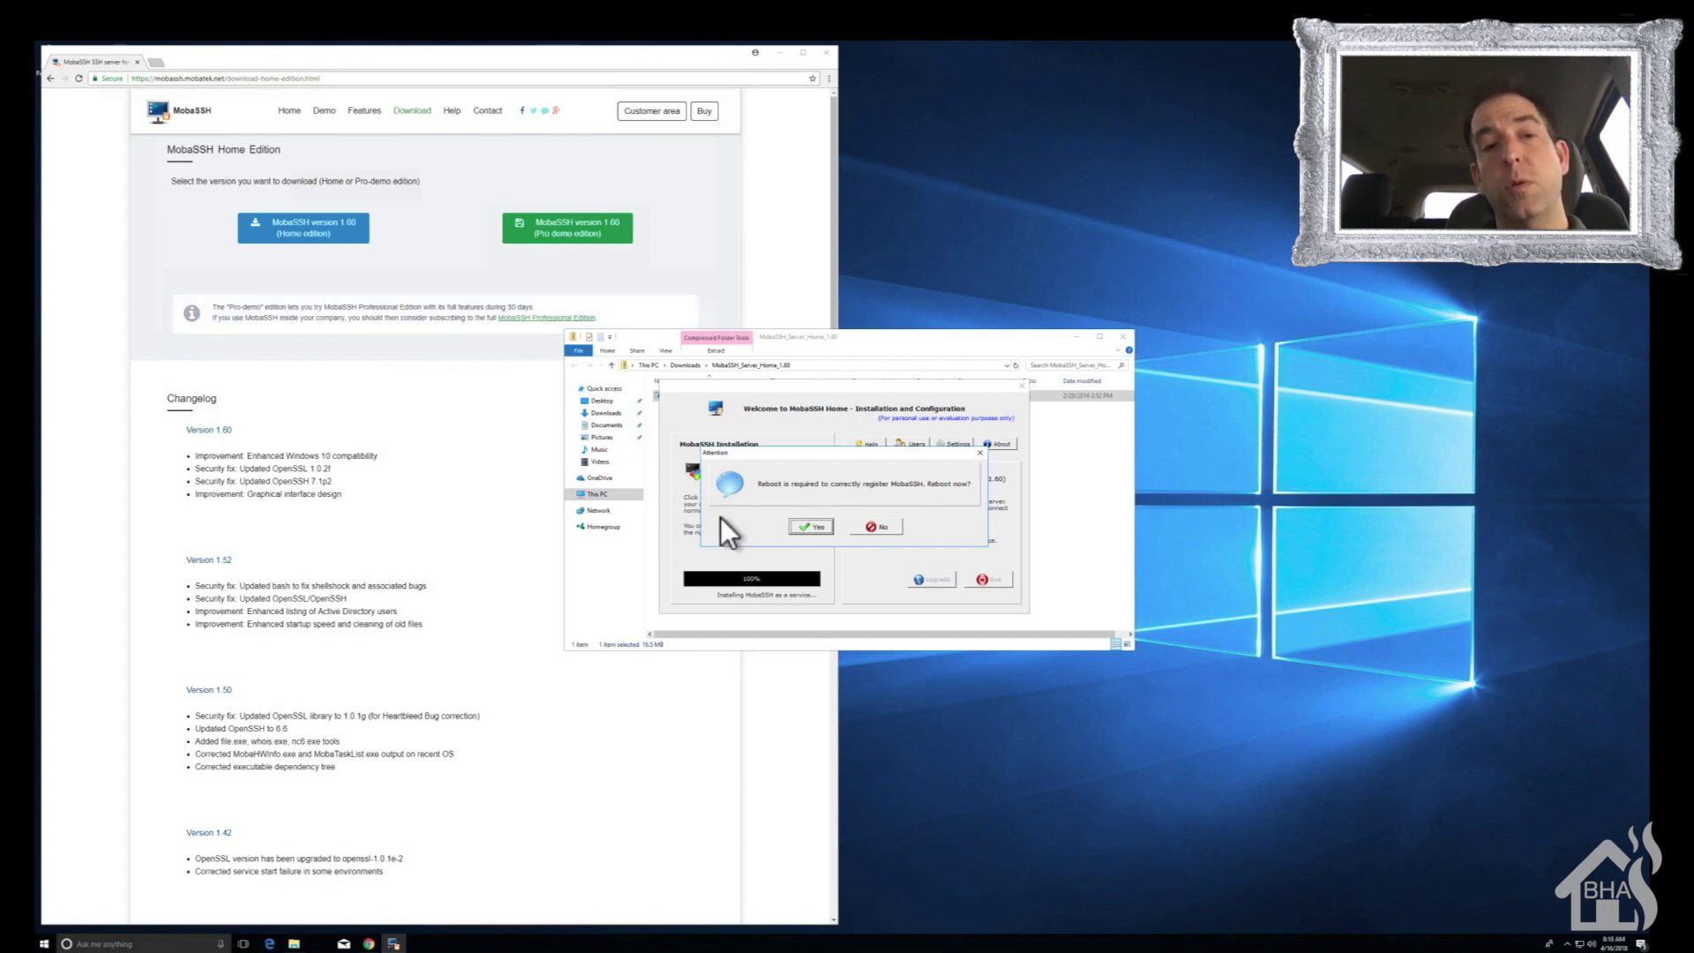
click(819, 530)
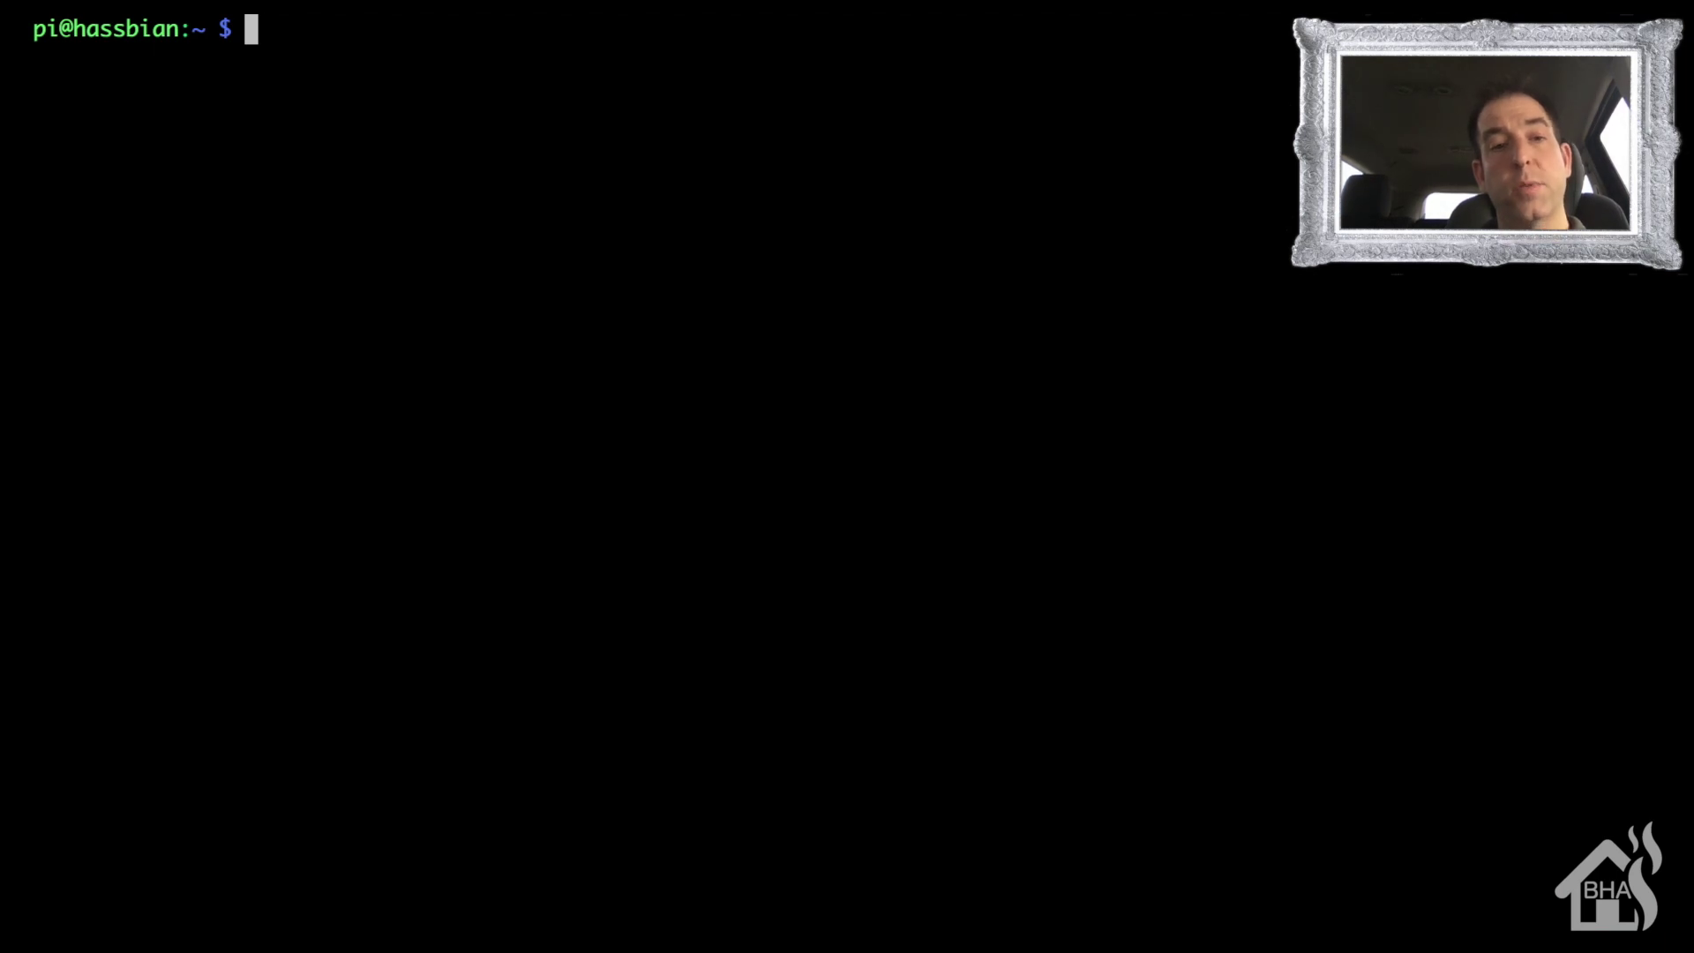
- Switch to the homeassistant user with sudo su -s /bin/bash homeassistant
text(sudo su -)
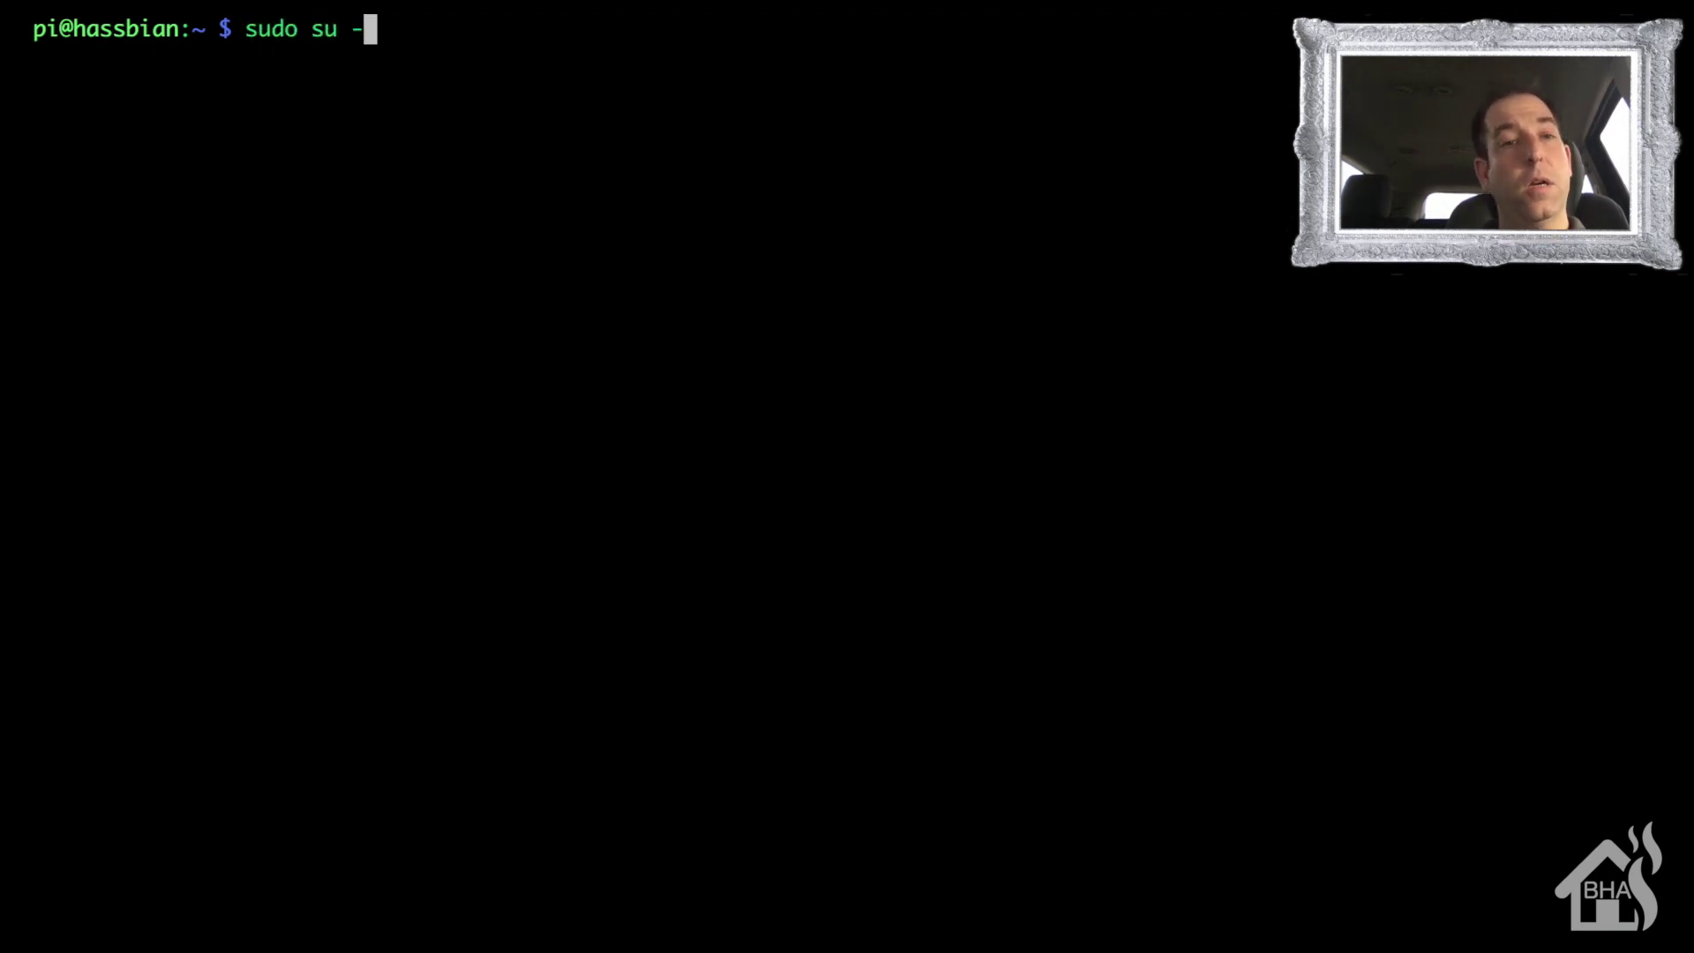
text(s /nin)
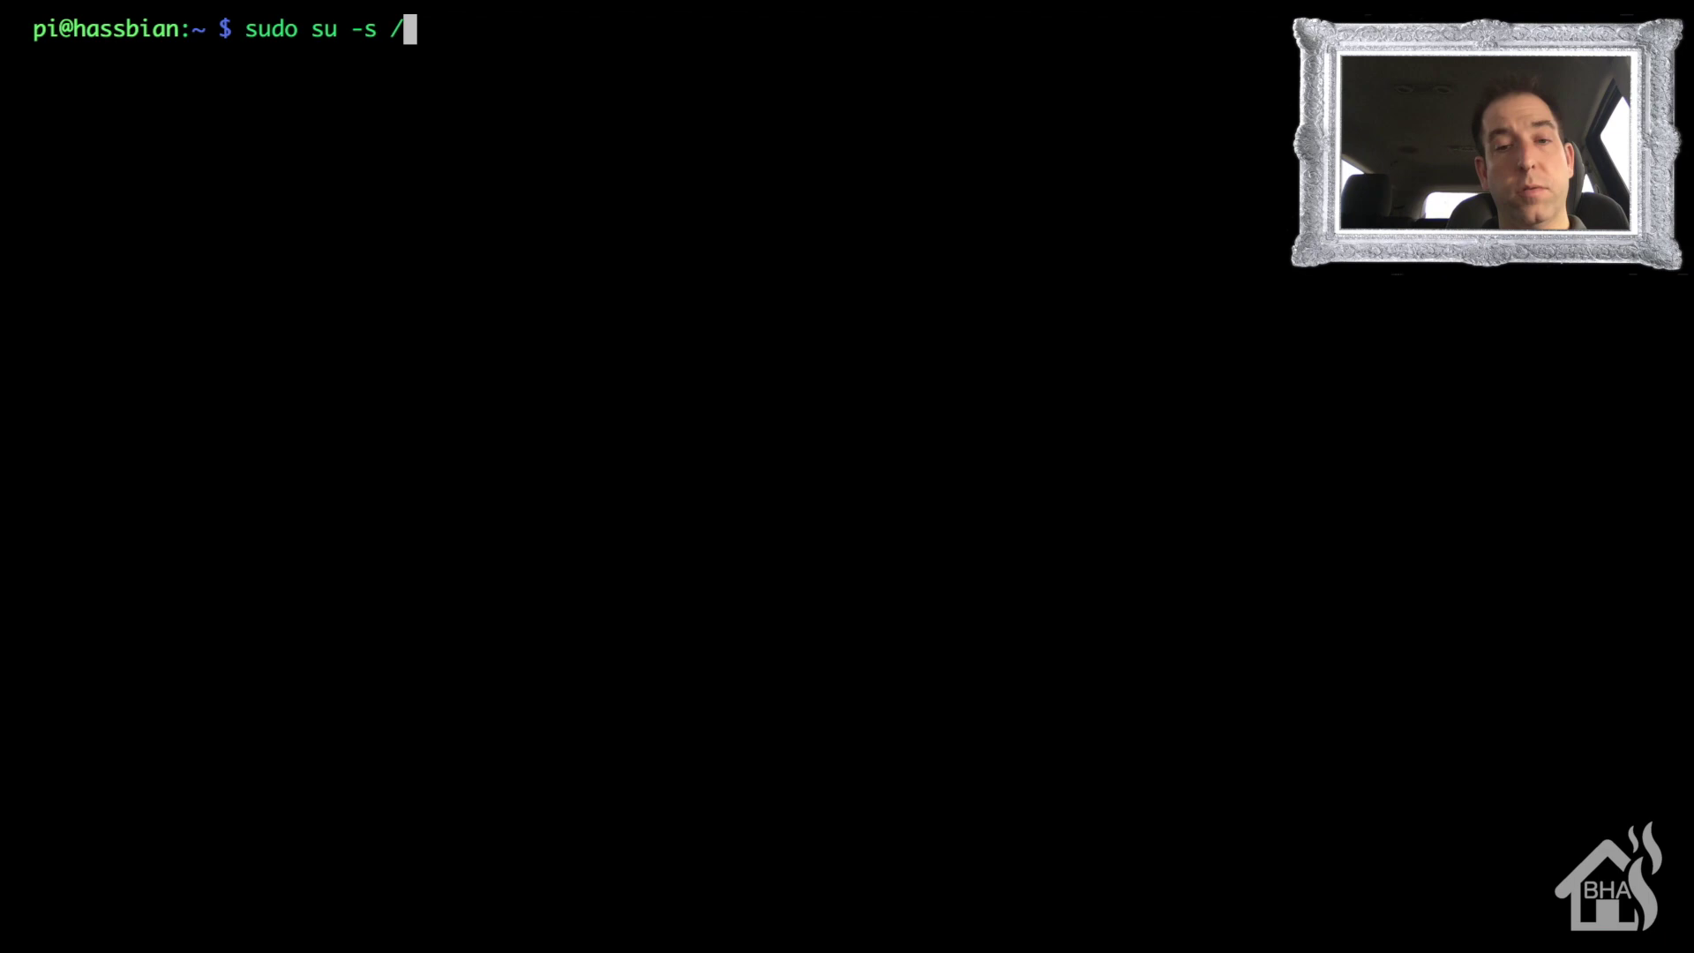
key(BackSpace)
key(BackSpace)
key(BackSpace)
text(bin/)
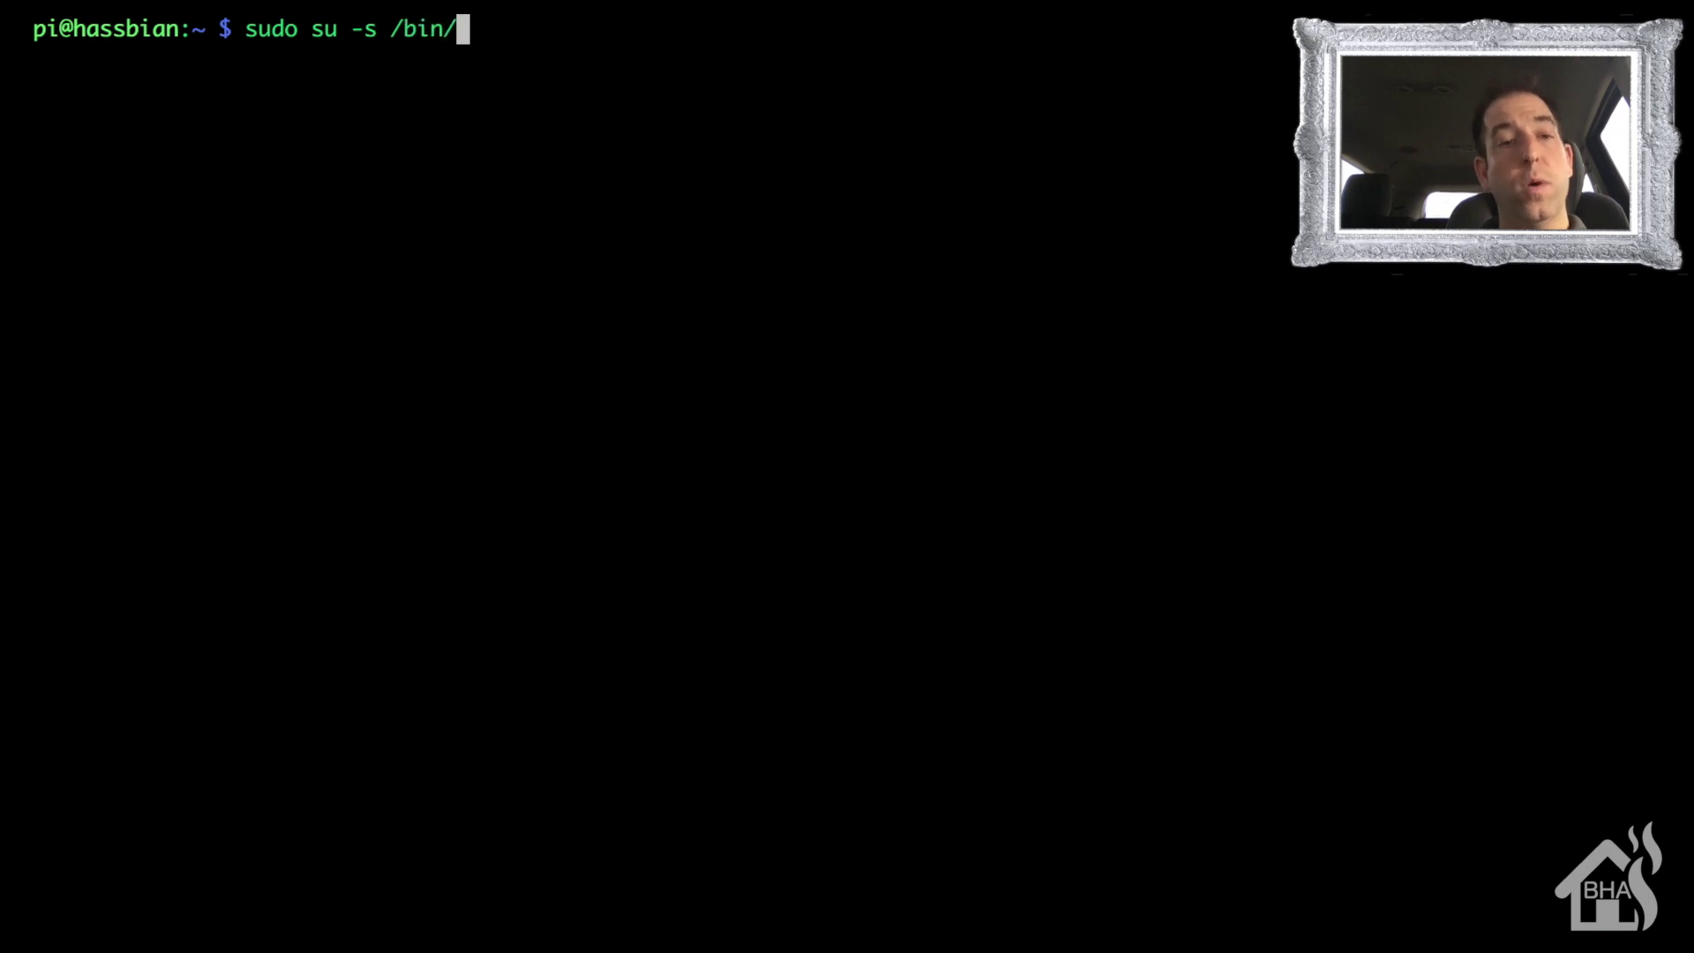
text(bash homeassistant)
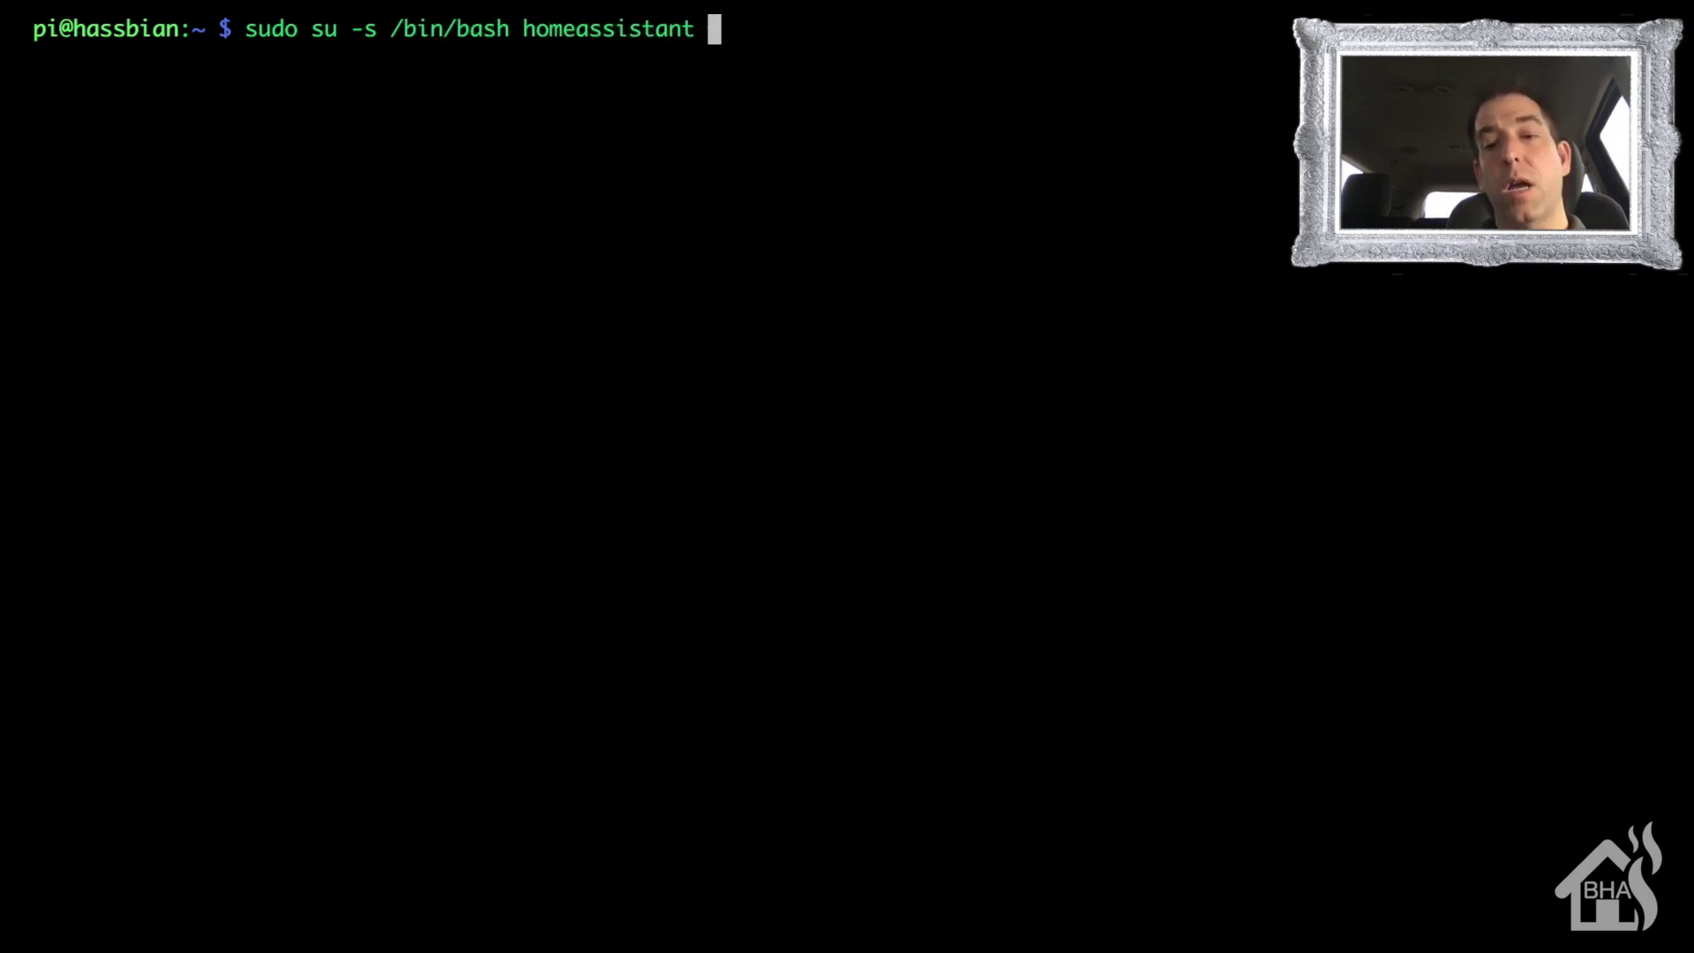
key(Return)
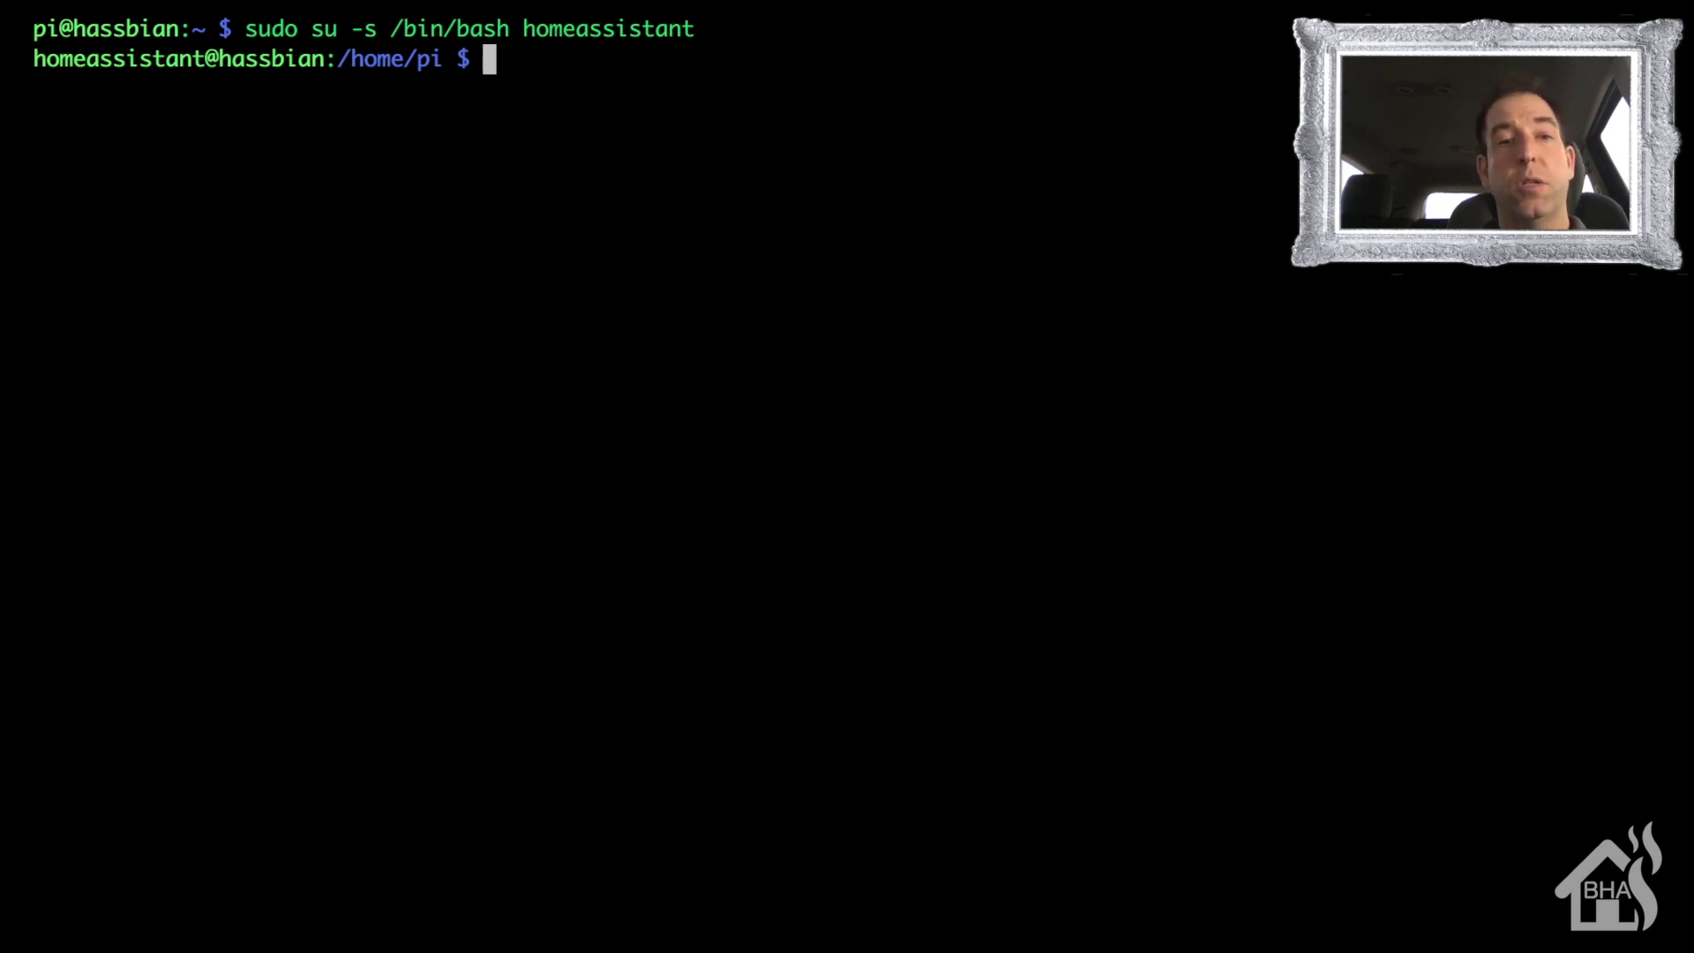
- Run ssh-copy-id to the PC account at 10.10.10.220, accepting the host key and entering the account password
text(ssh)
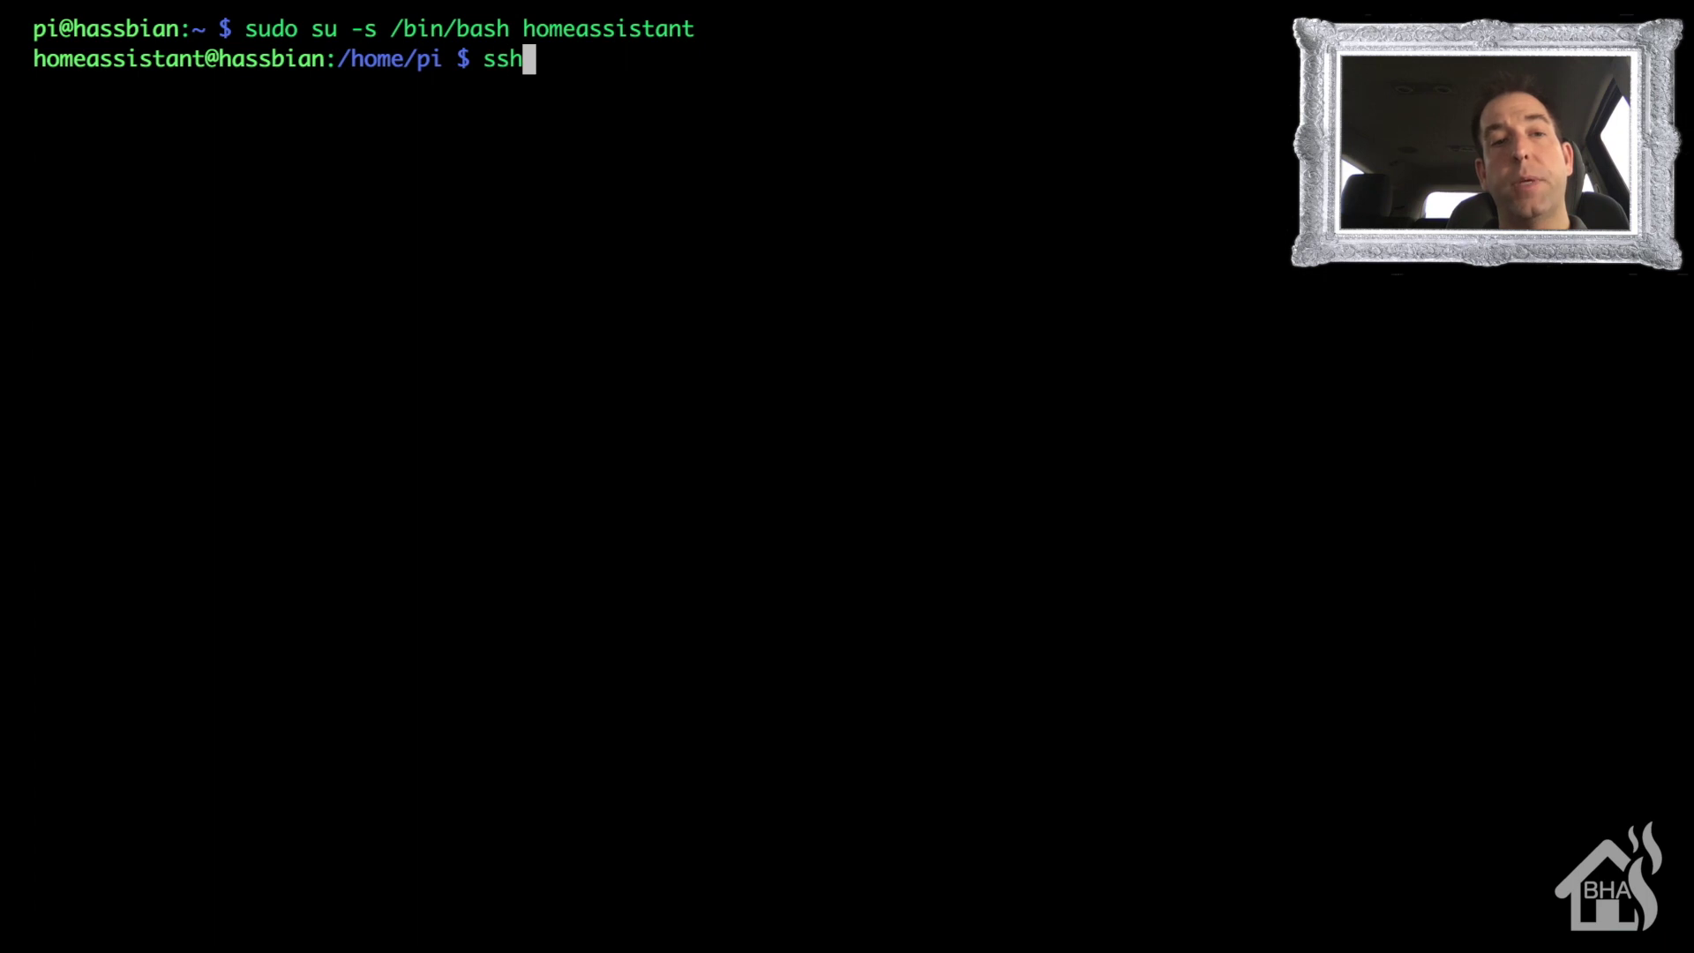
text(-copy-)
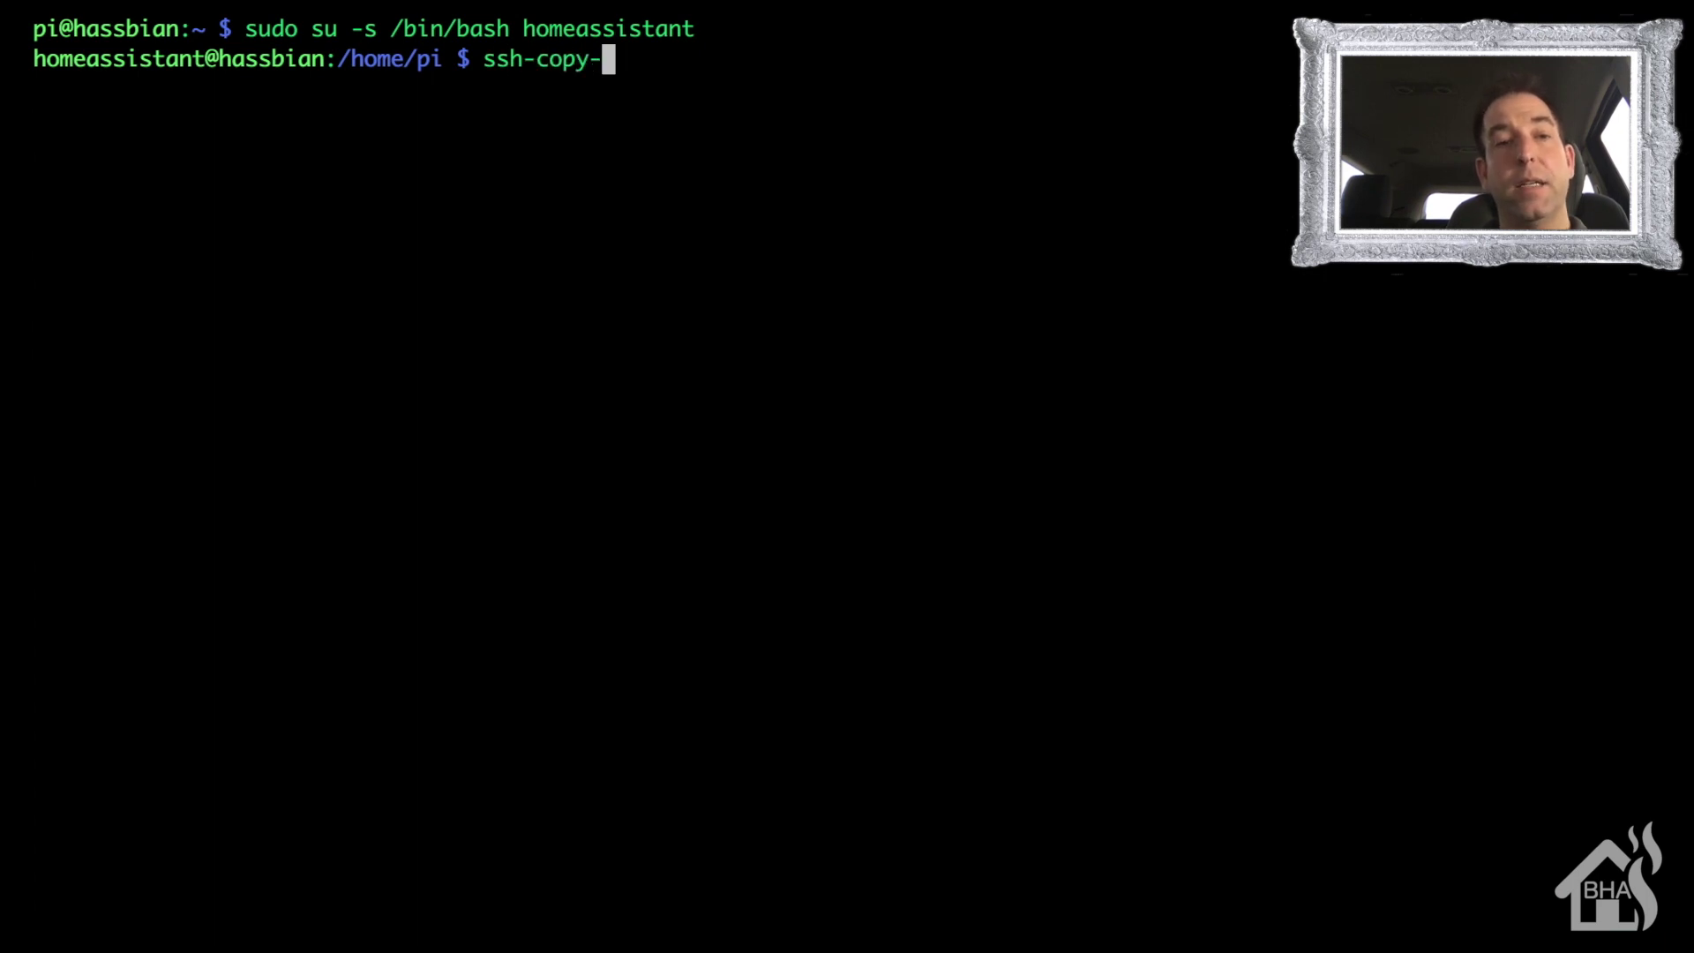
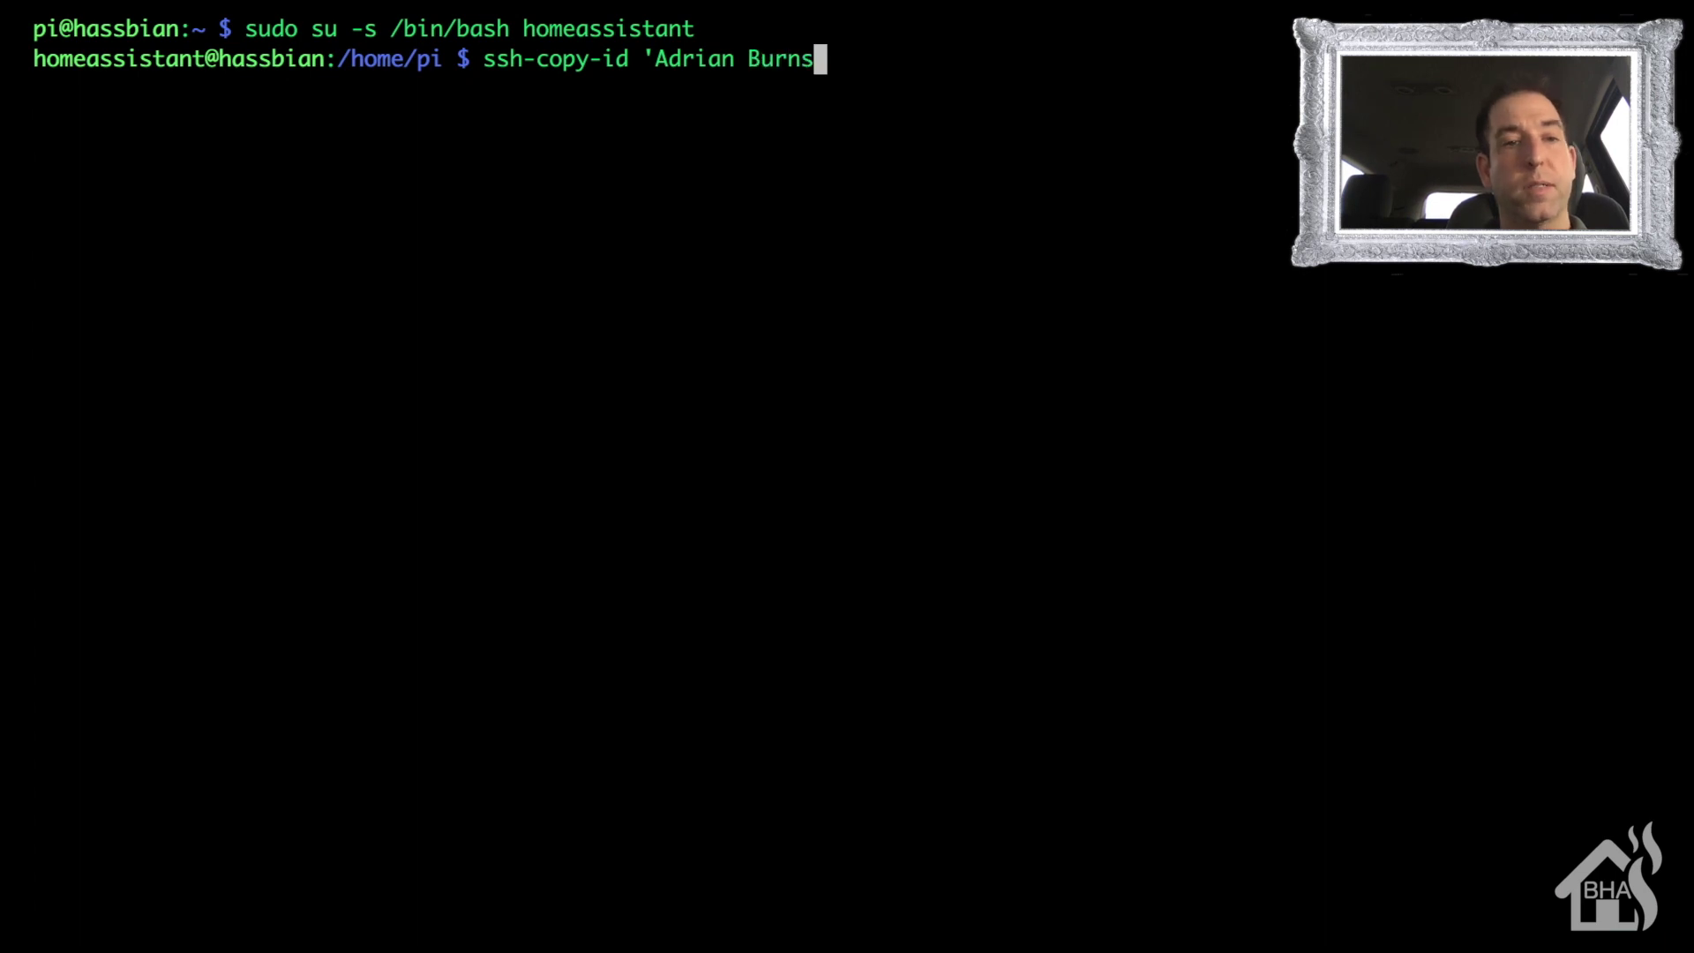
text('@10.10.10.220)
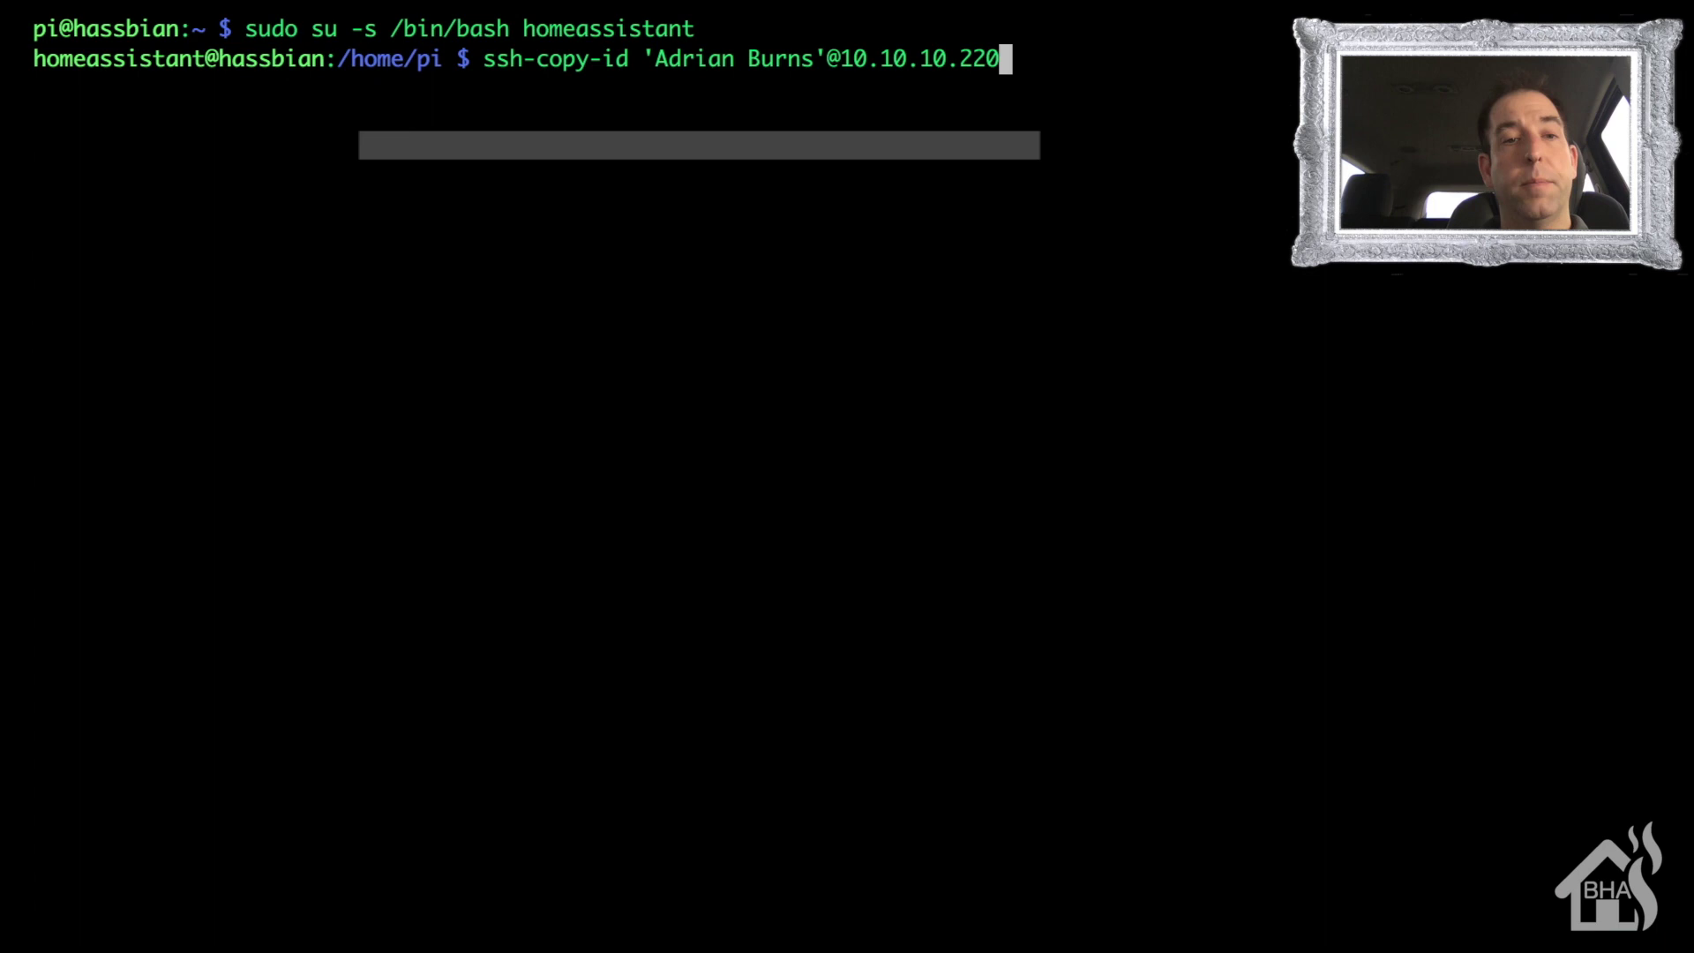
key(Return)
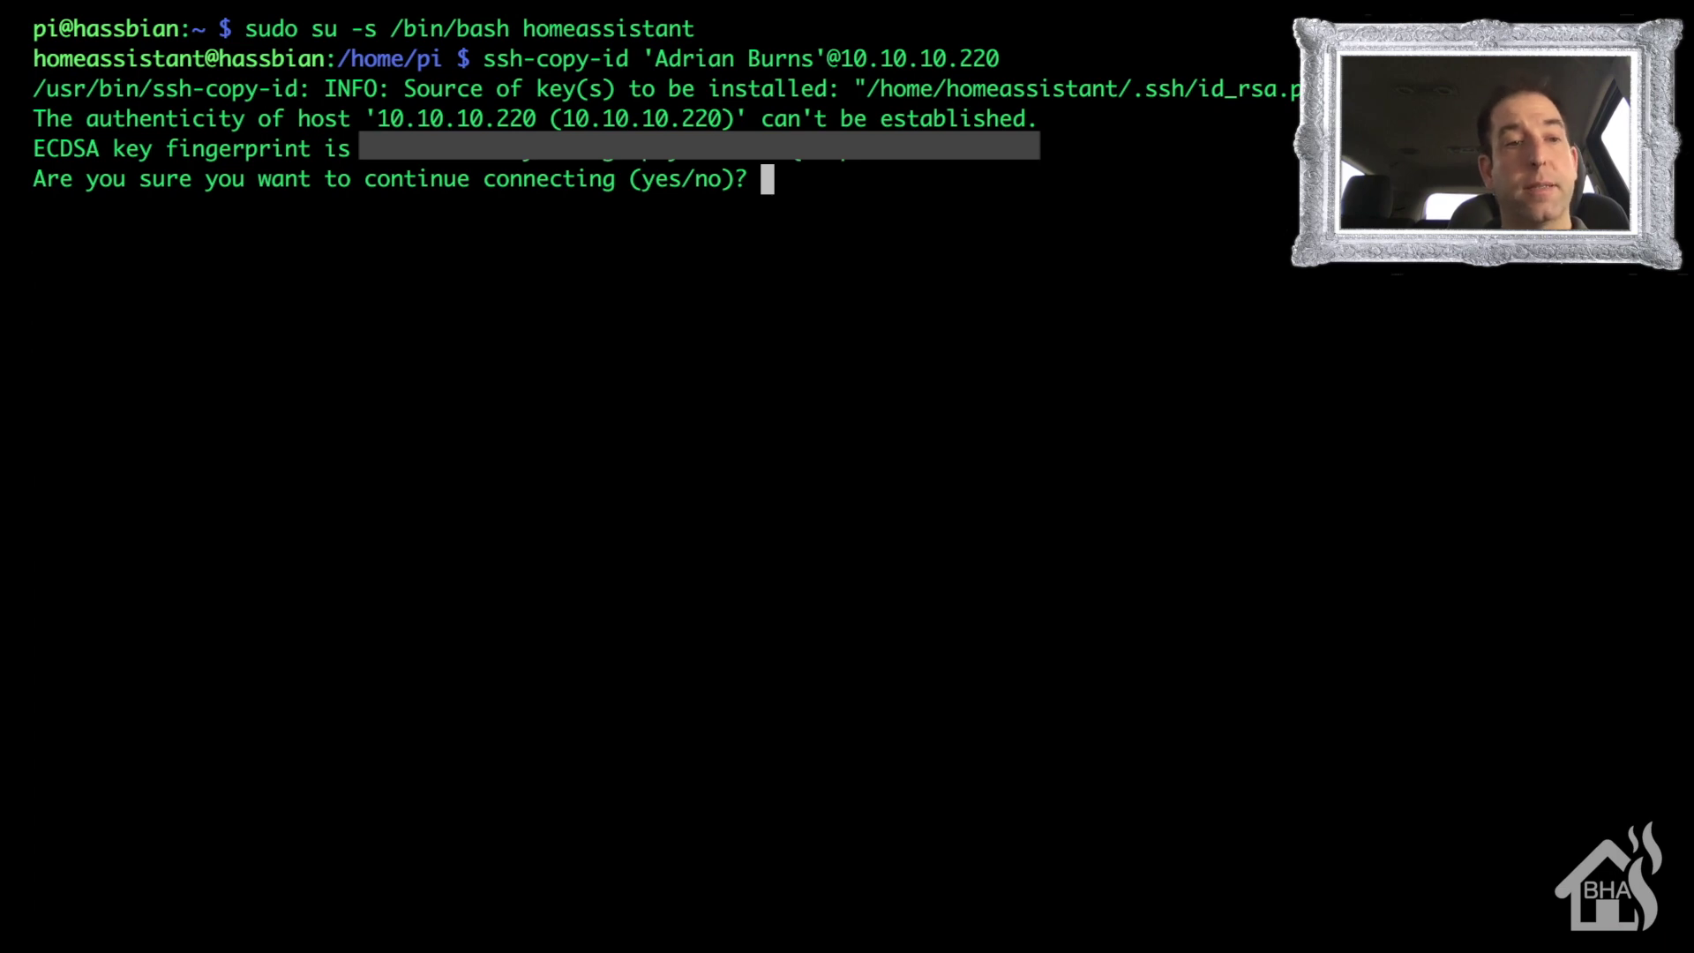
text(yes)
key(Return)
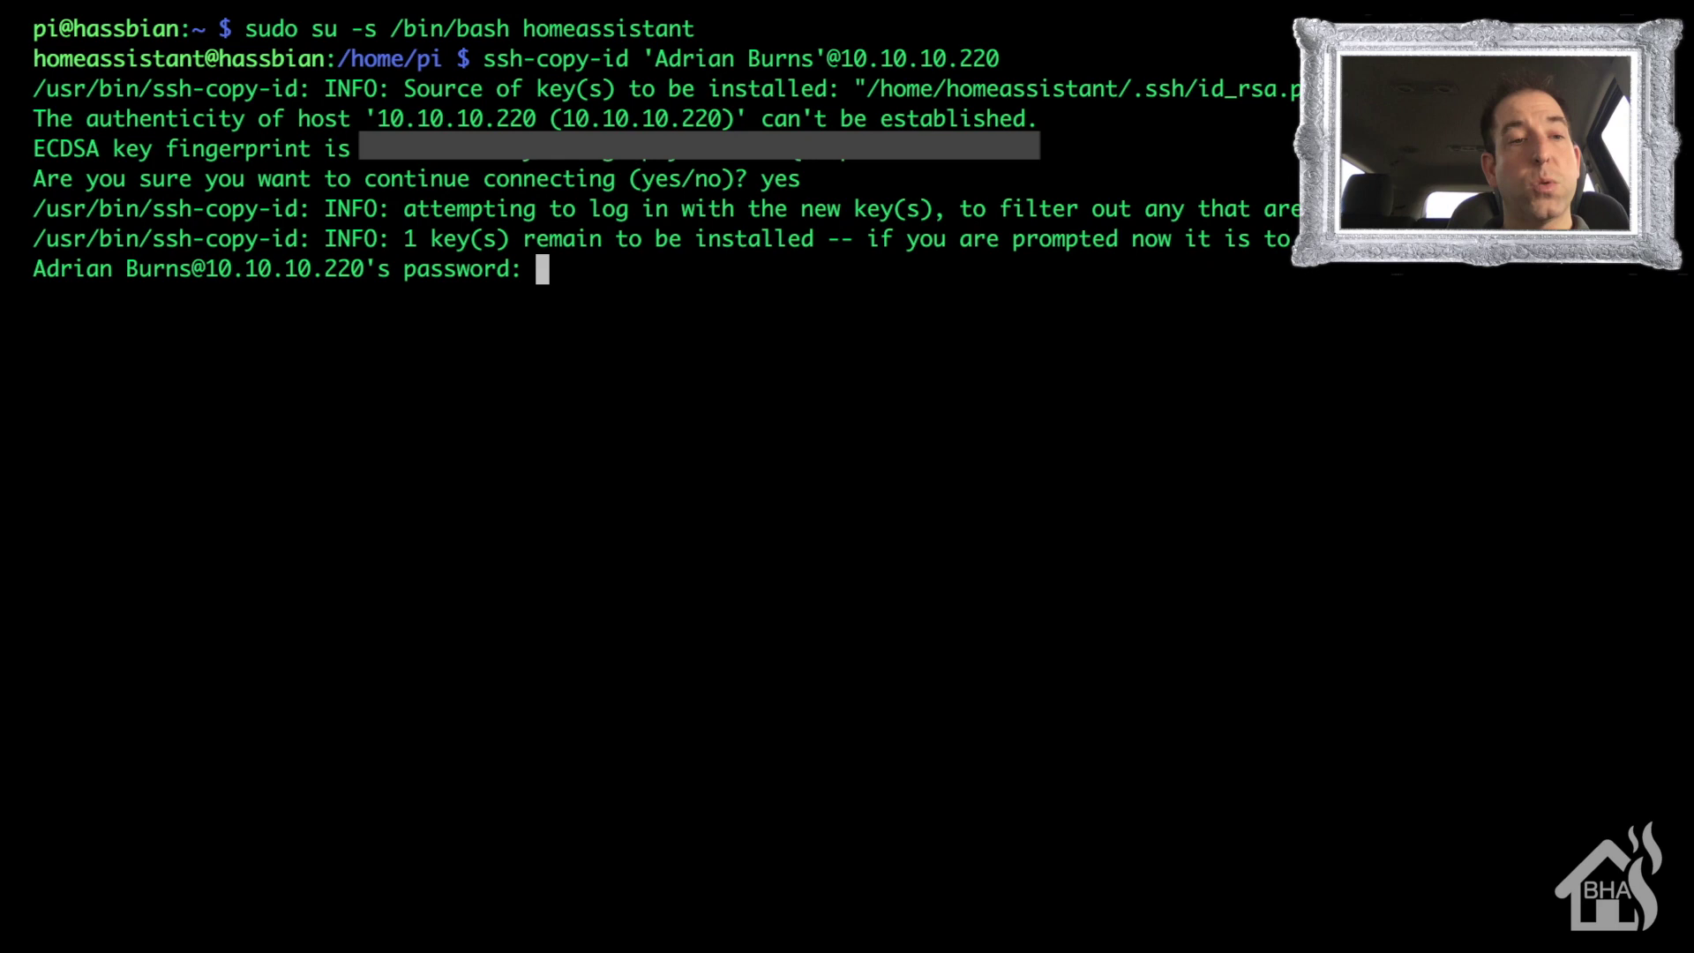
key(Return)
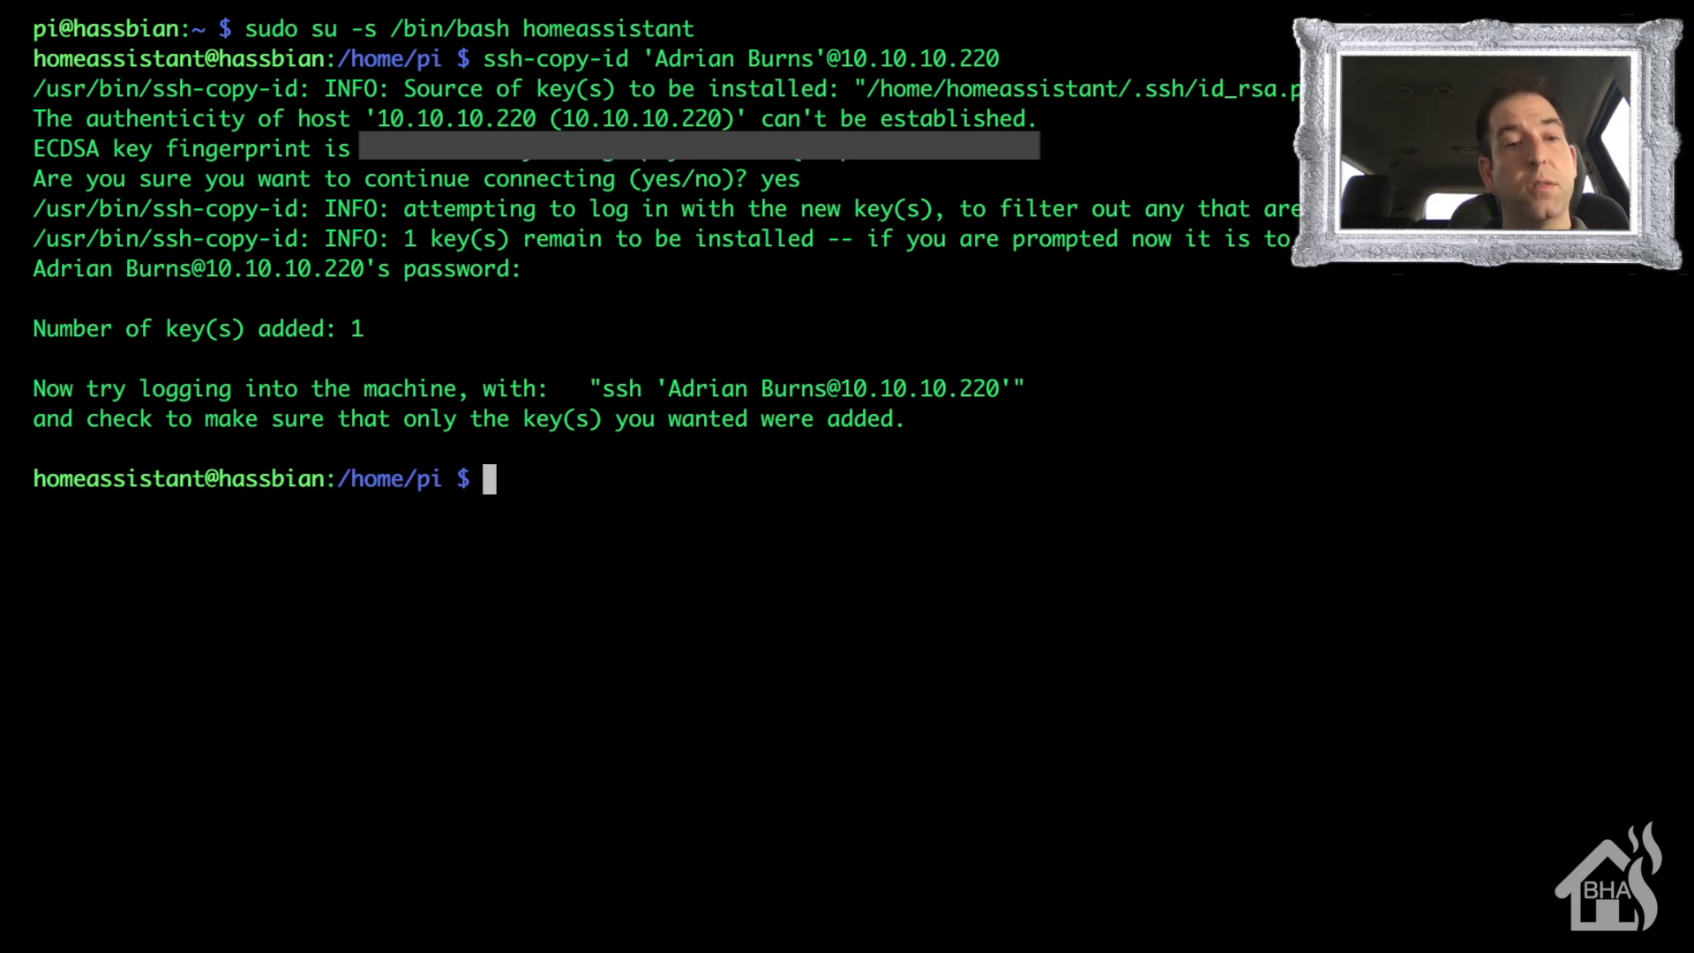
- SSH into the PC account at 10.10.10.220 to confirm passwordless key login
text(ssh ')
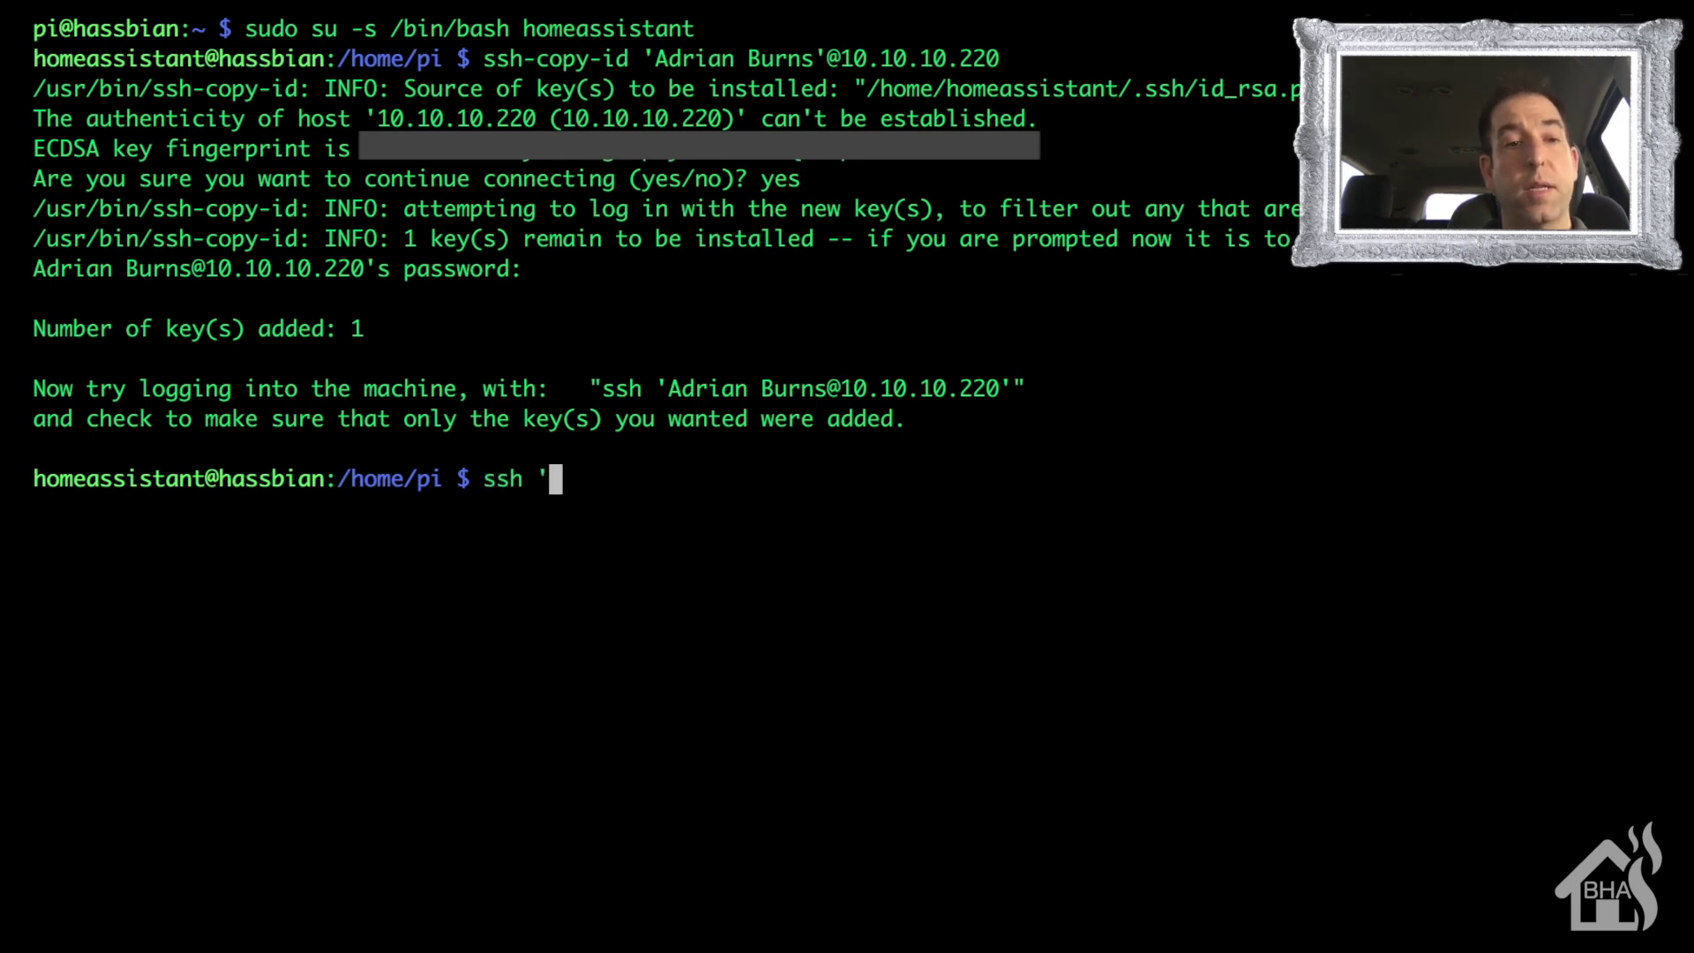
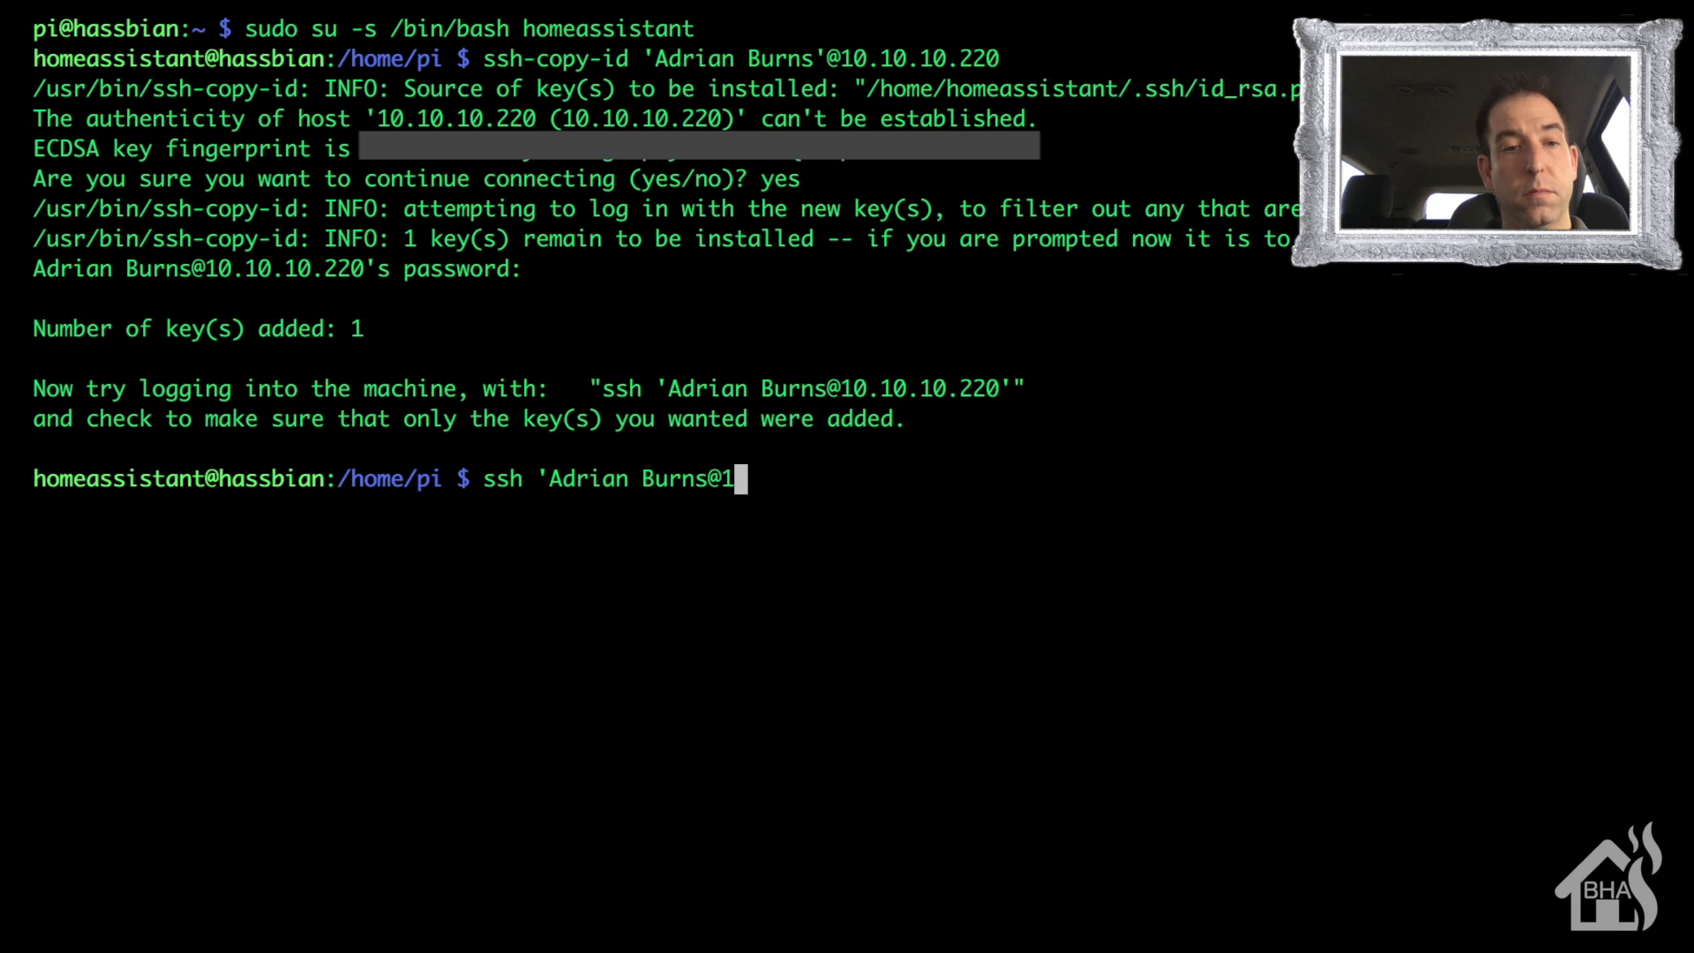
text('@10.10.10.22)
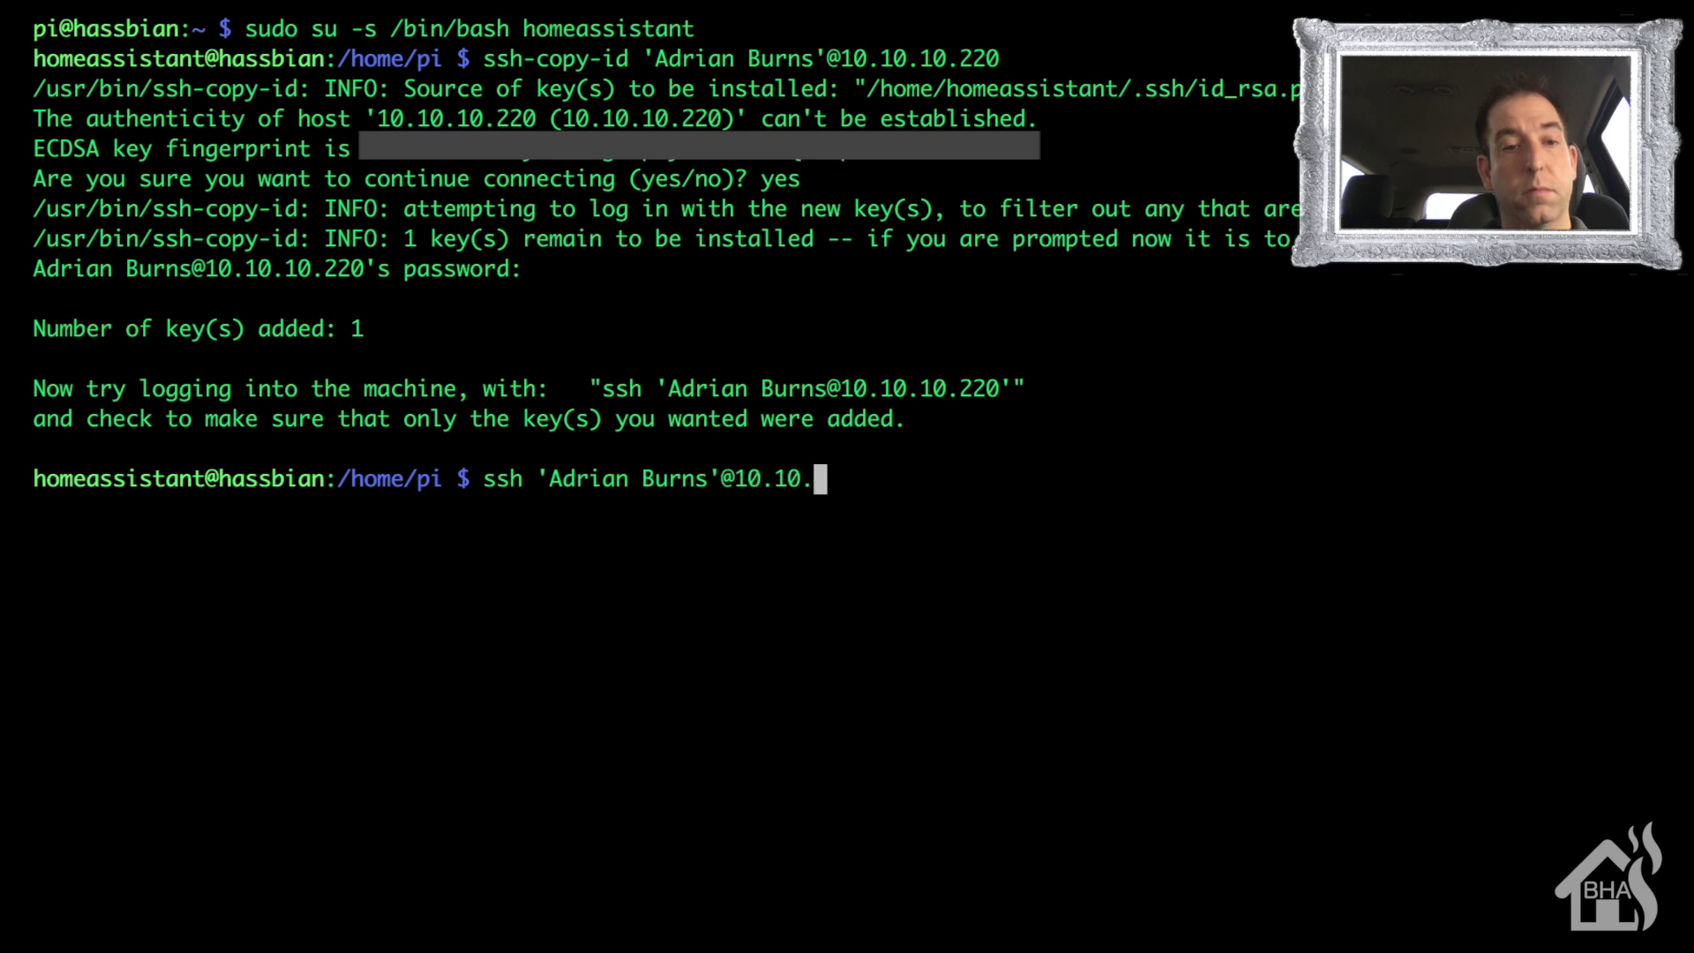
text(0)
key(Return)
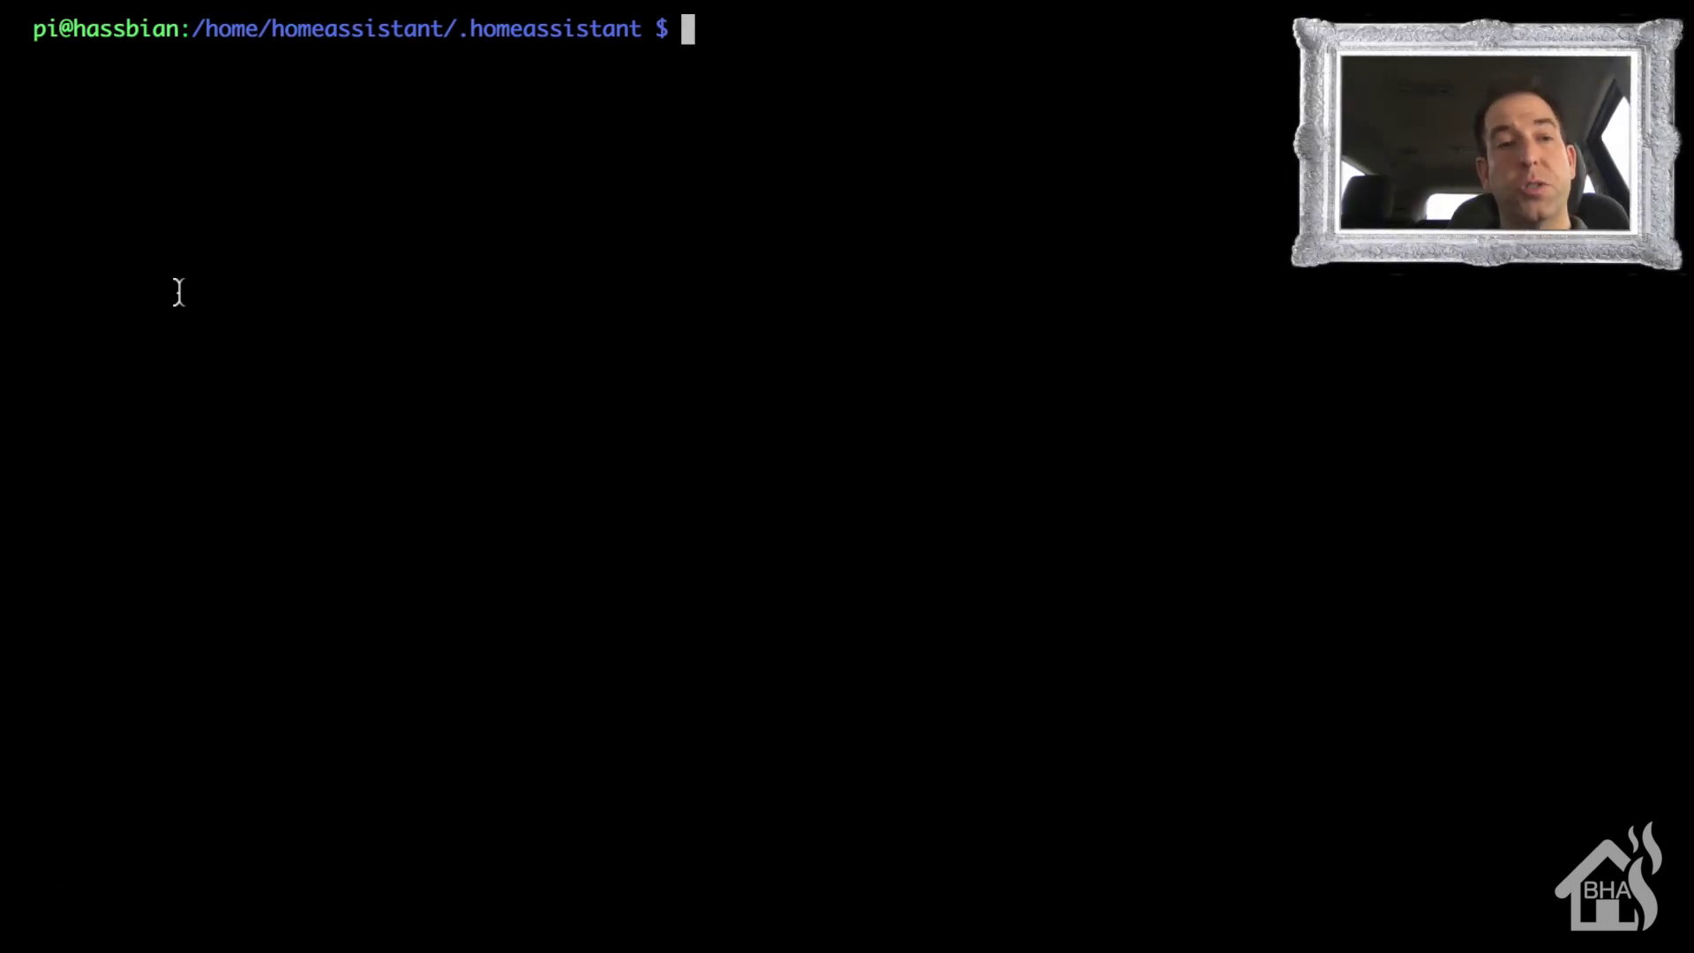
- Open shell_command.yaml in vim with sudo and move below the reboot_test entry
text(c)
key(BackSpace)
text(sydo)
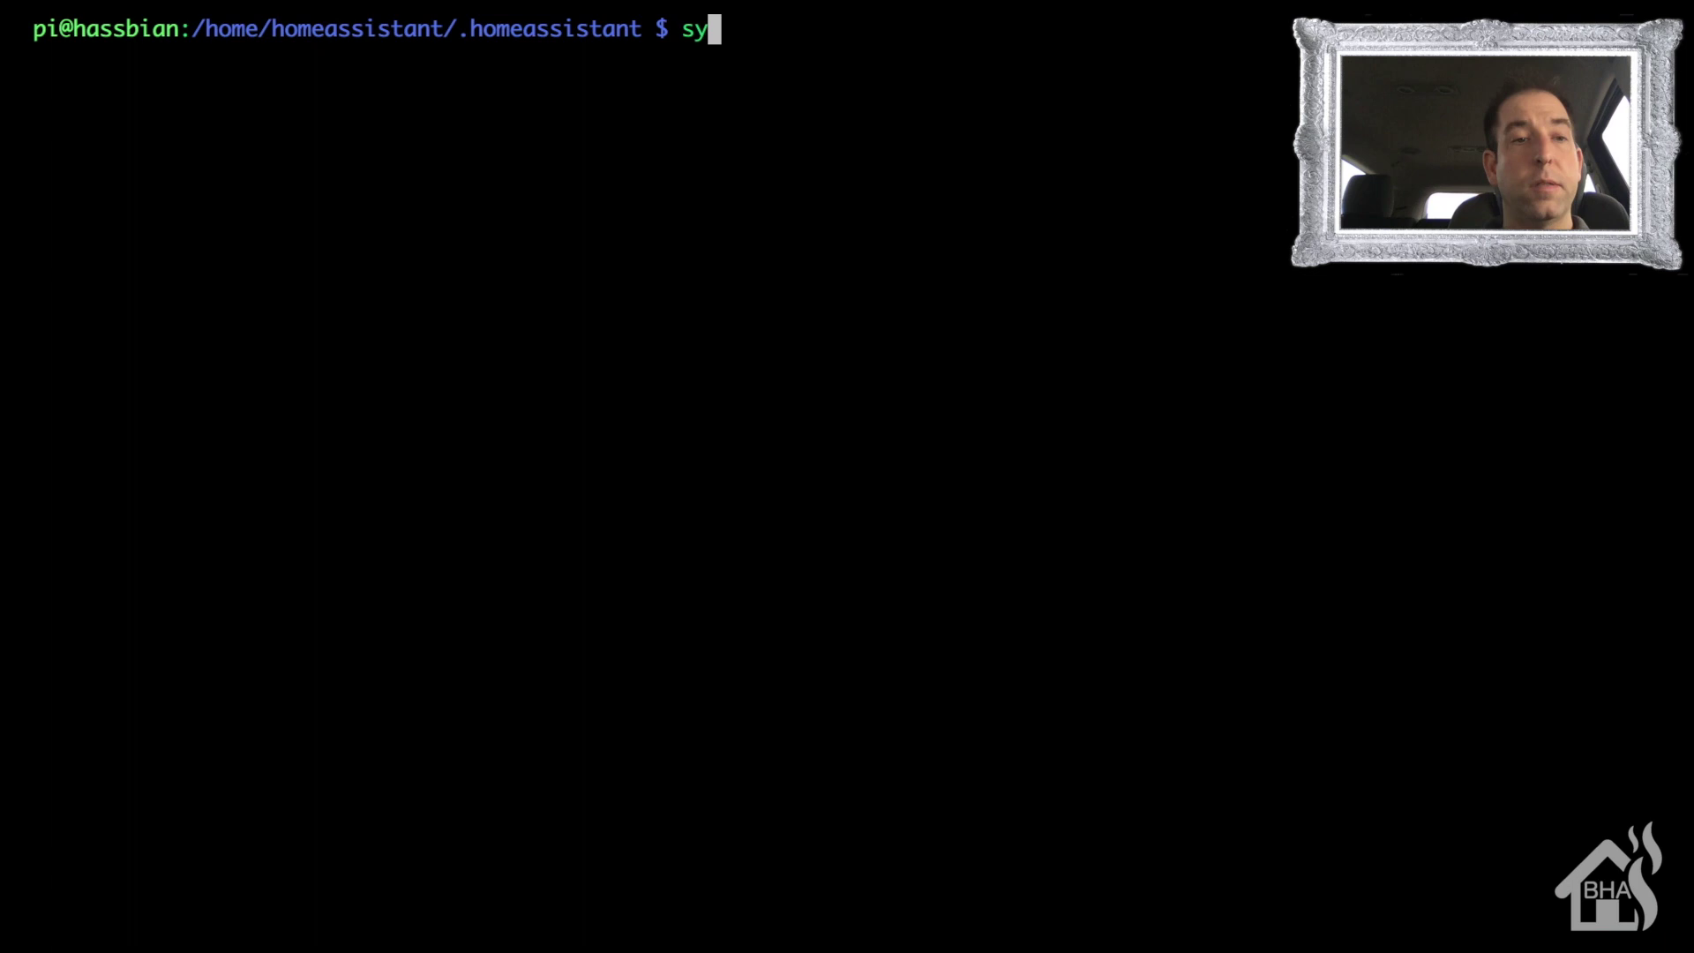
key(BackSpace)
key(BackSpace)
key(BackSpace)
key(BackSpace)
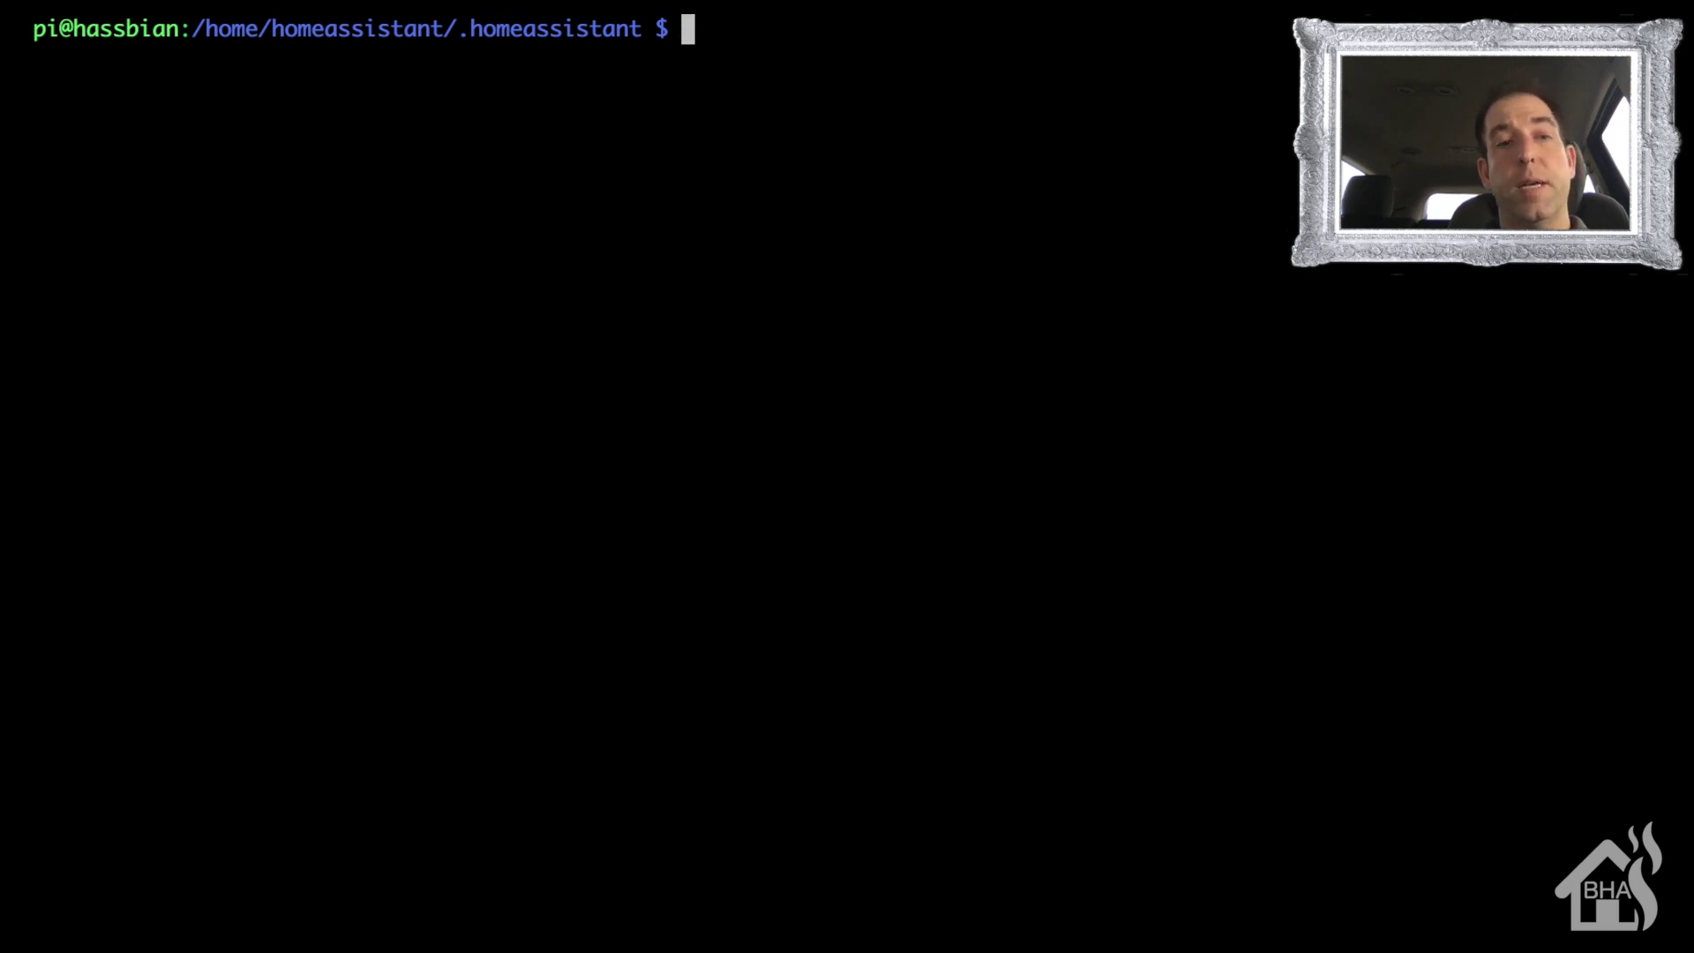
text(sudo vim )
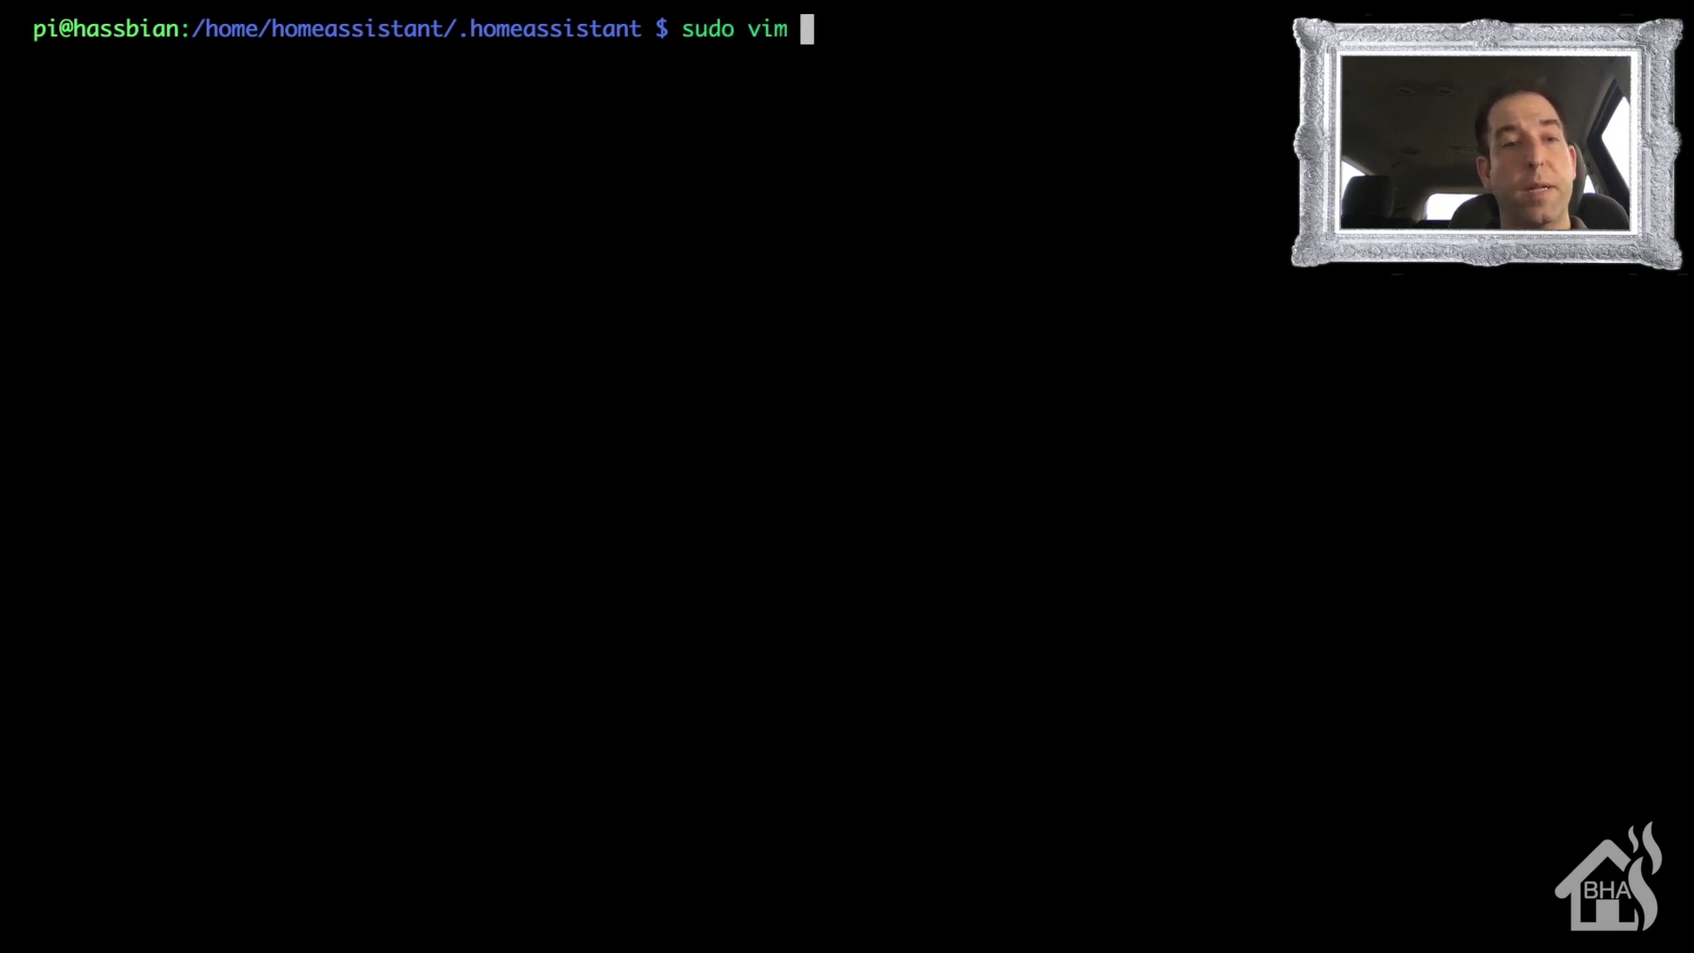
text(shell_command.yaml)
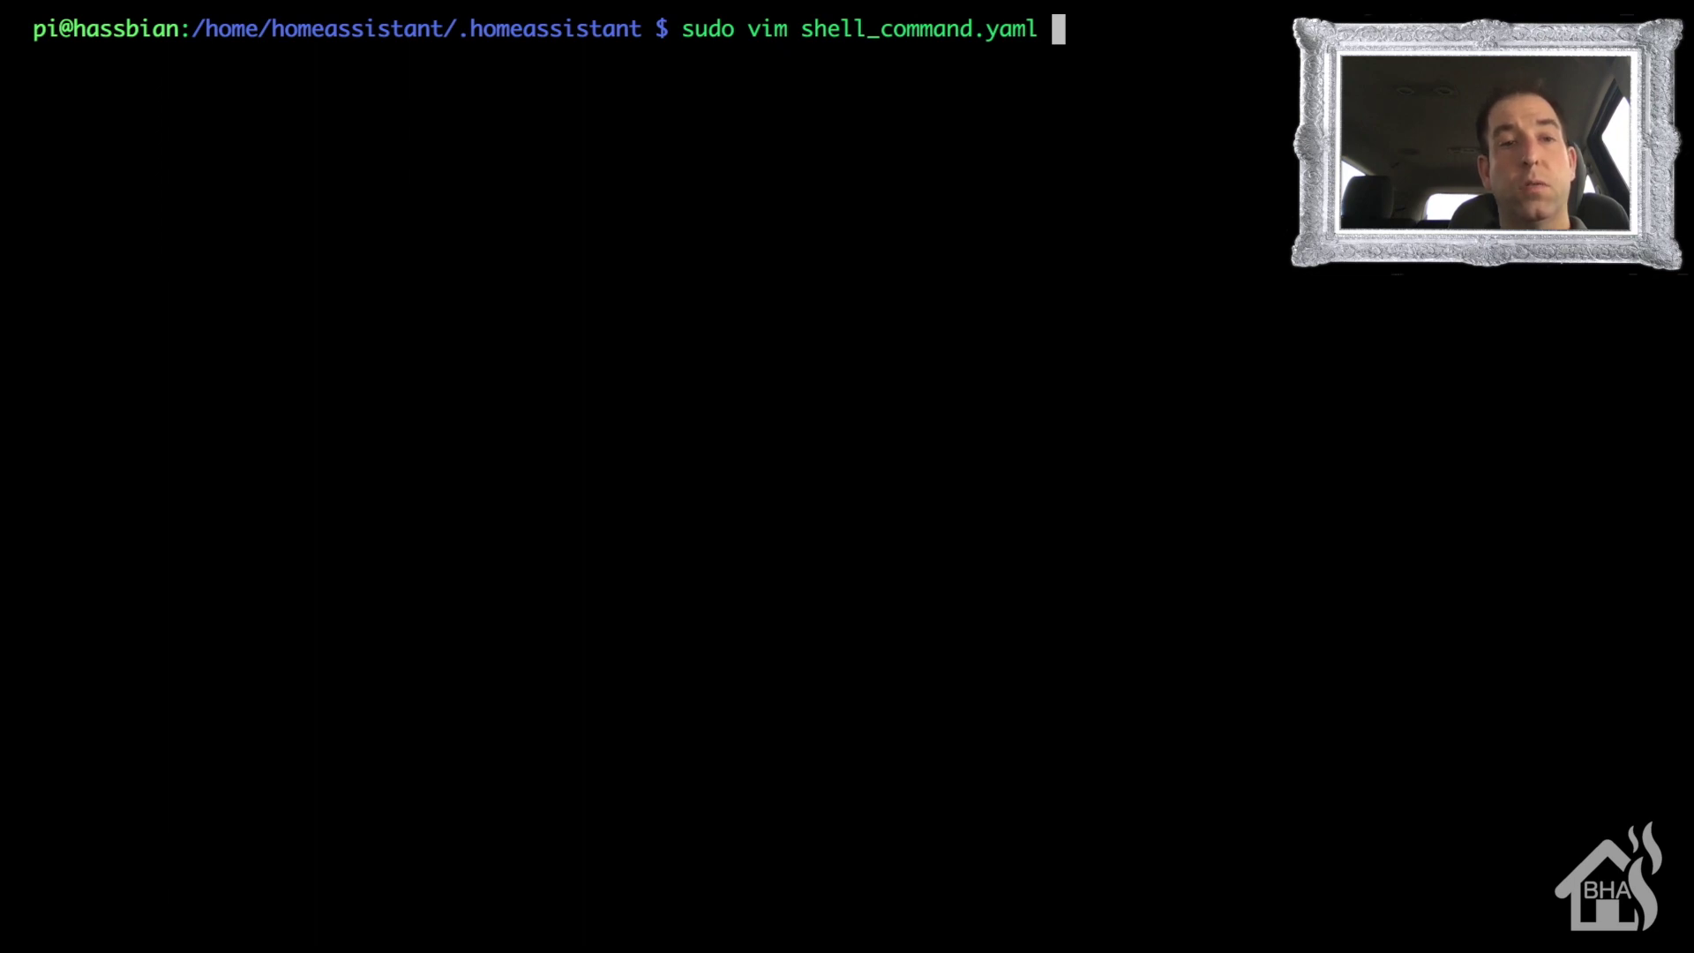
key(Return)
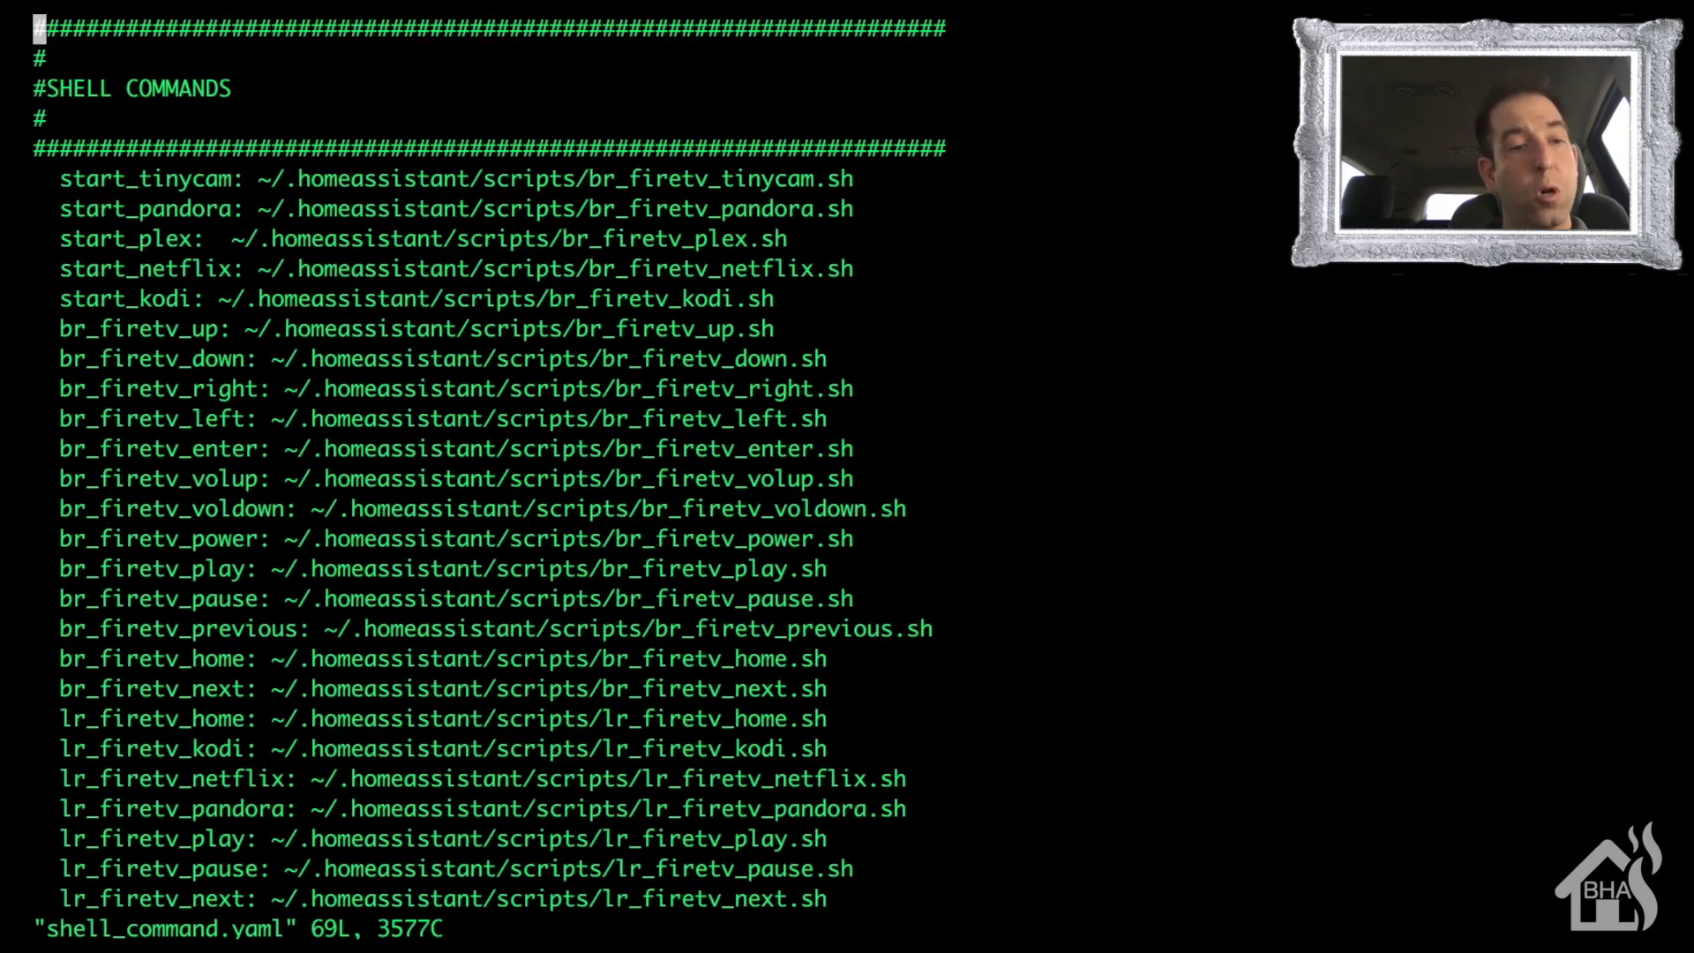
key(shift+g)
key(Up)
key(Up)
key(Up)
key(Up)
key(Up)
key(Up)
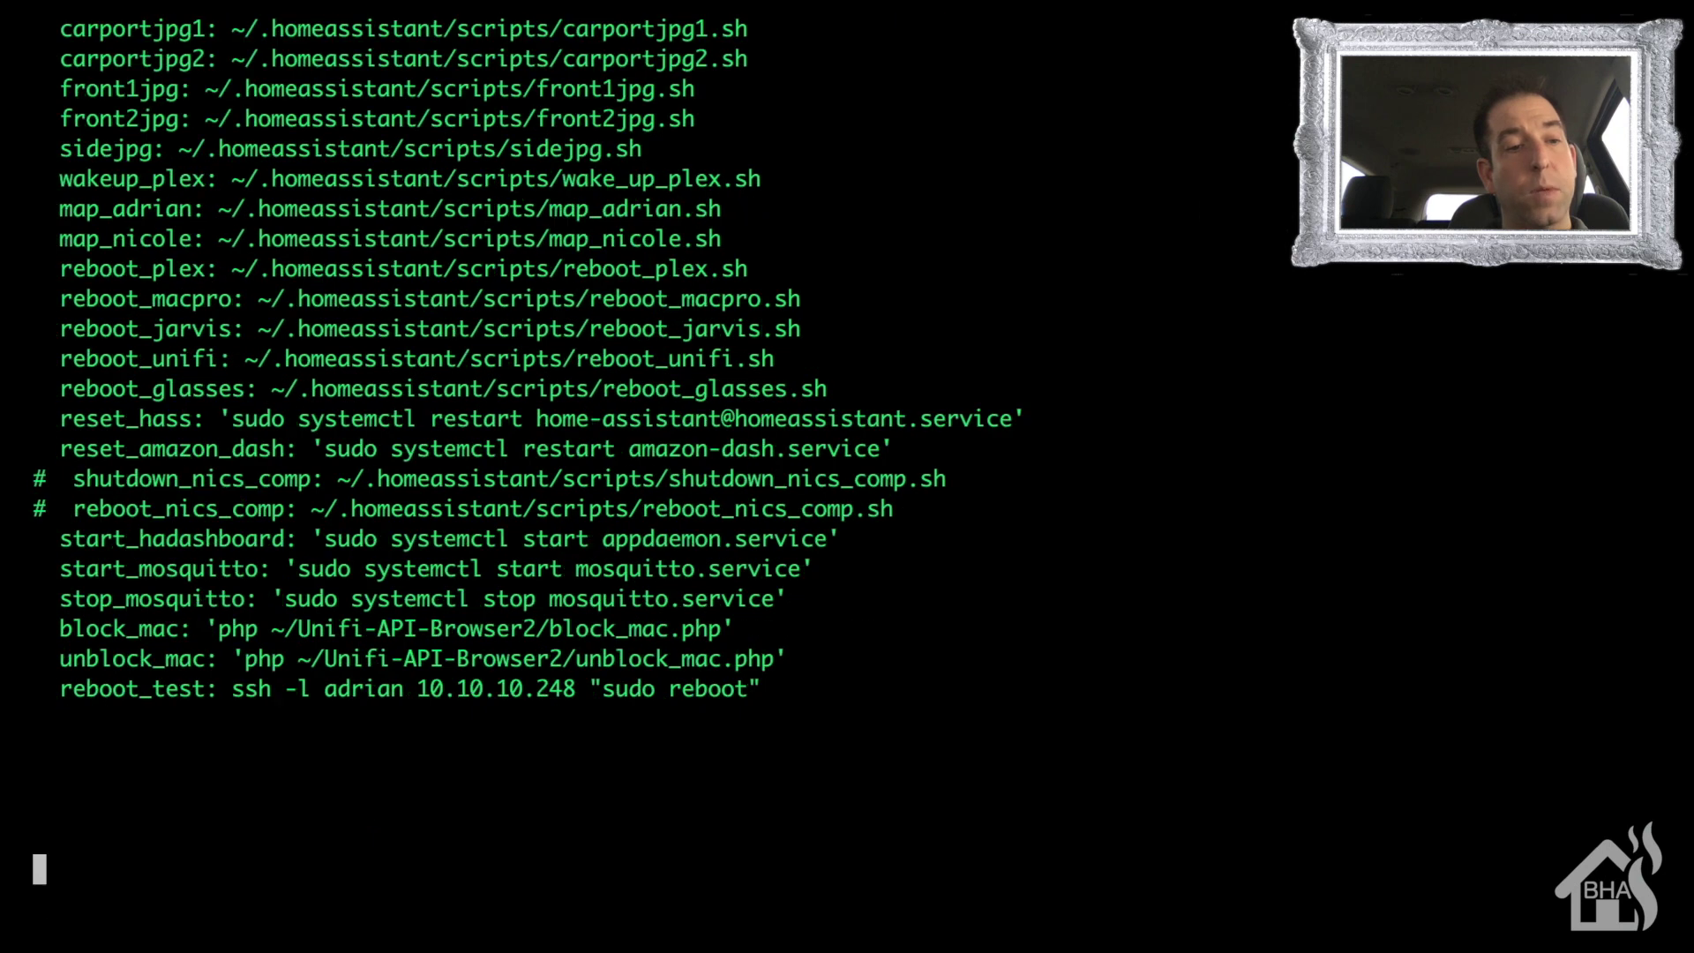
- Add reboot_test2: ssh -l with the PC user, 10.10.10.220, "shutdown -r now", then save with :wq
text(a reboot)
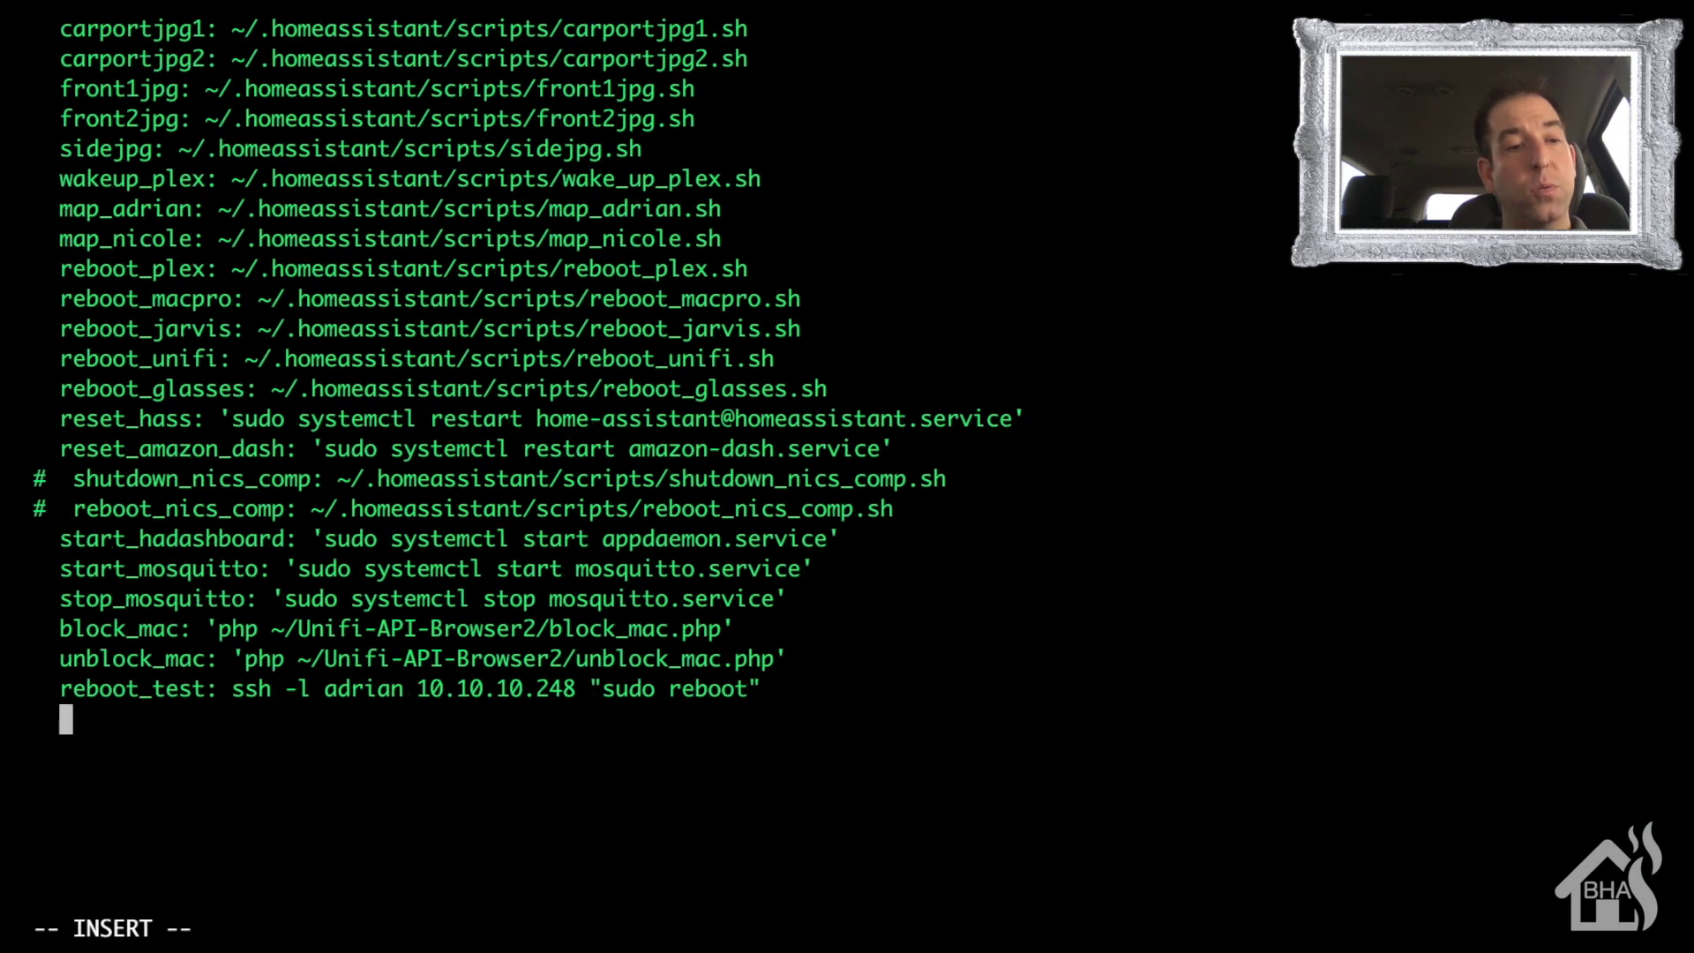
text(_test2)
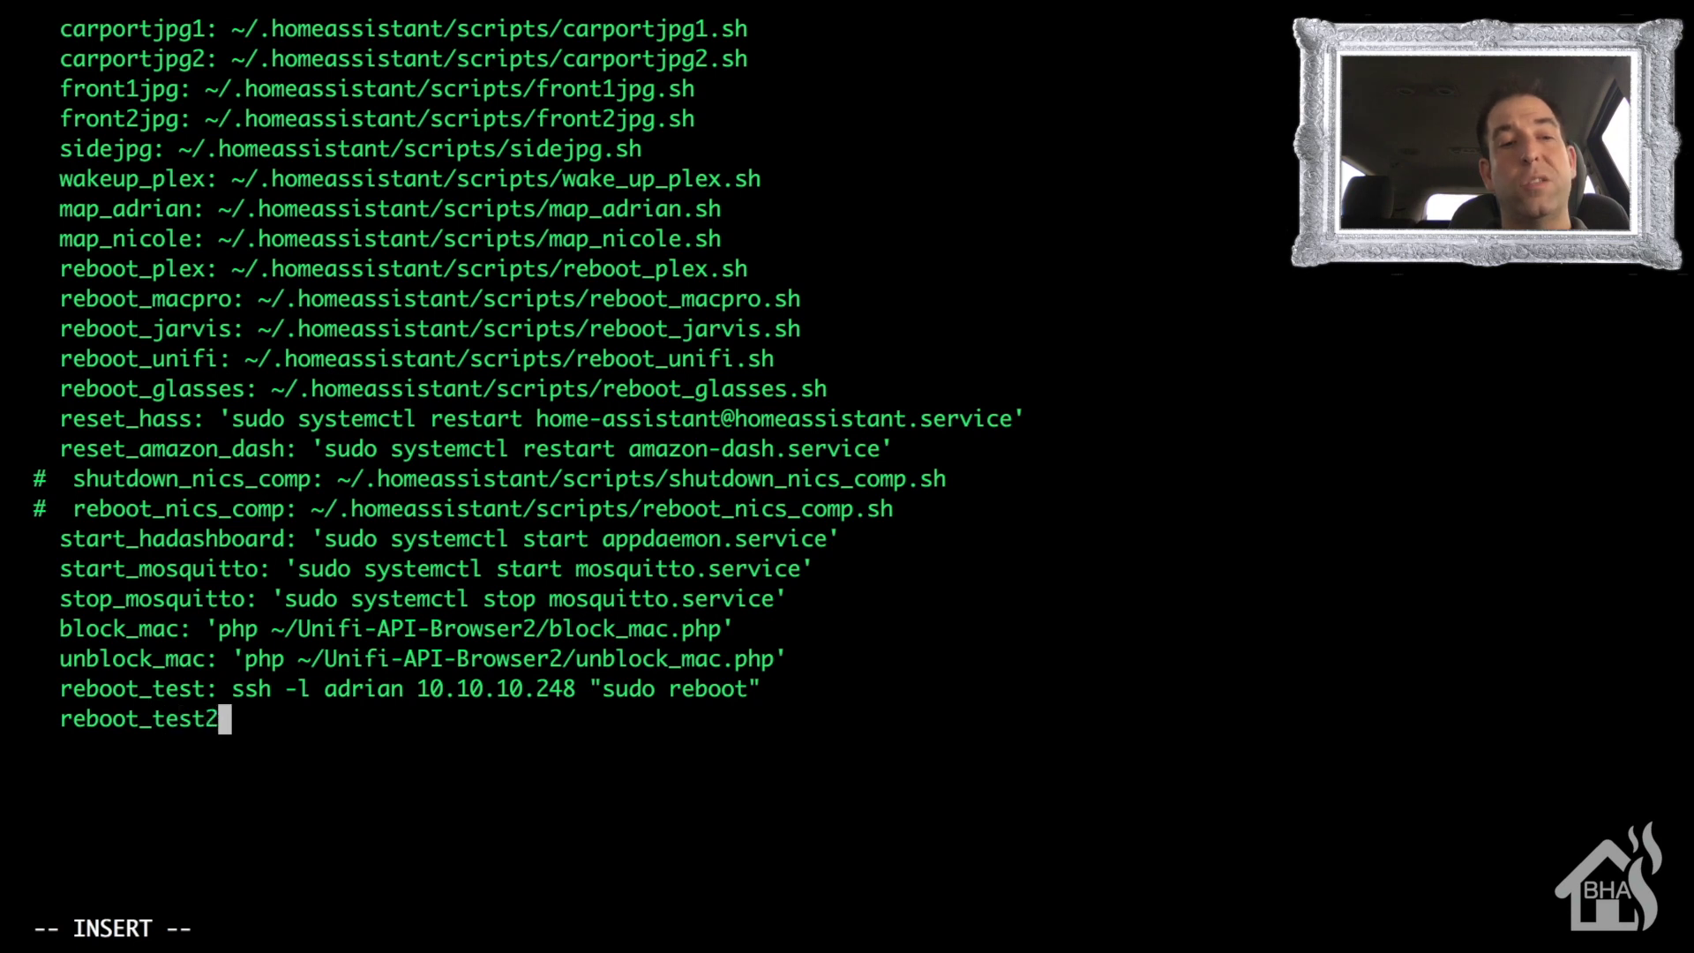
text(: ssh -;)
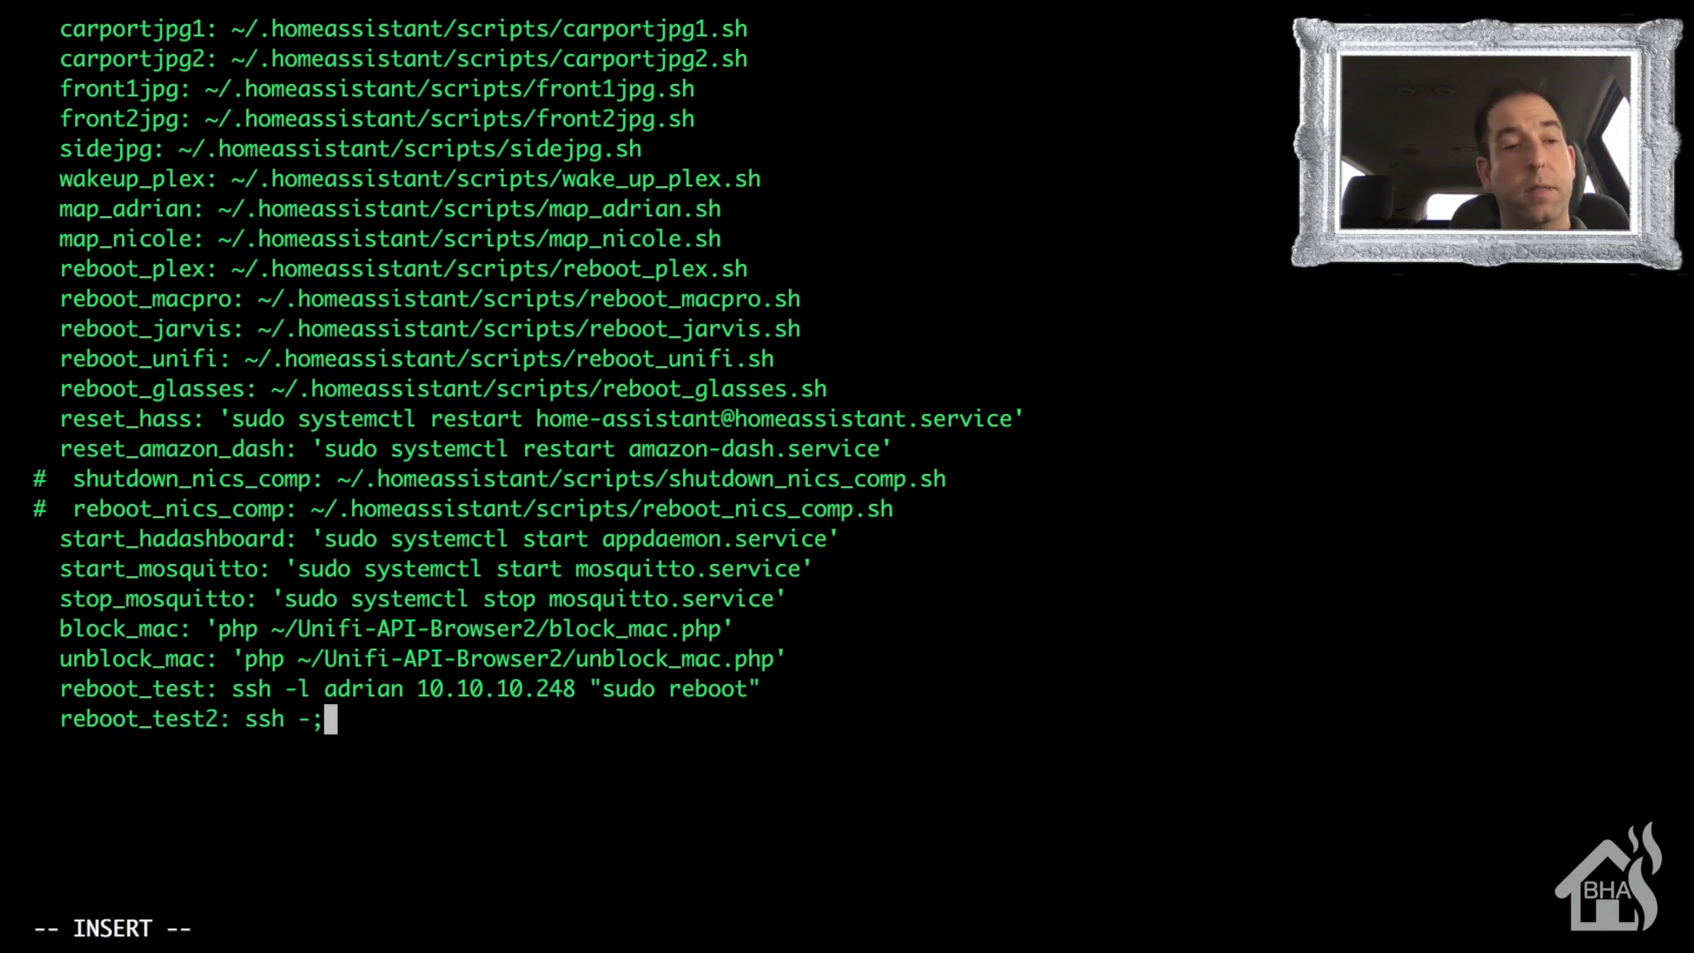
key(BackSpace)
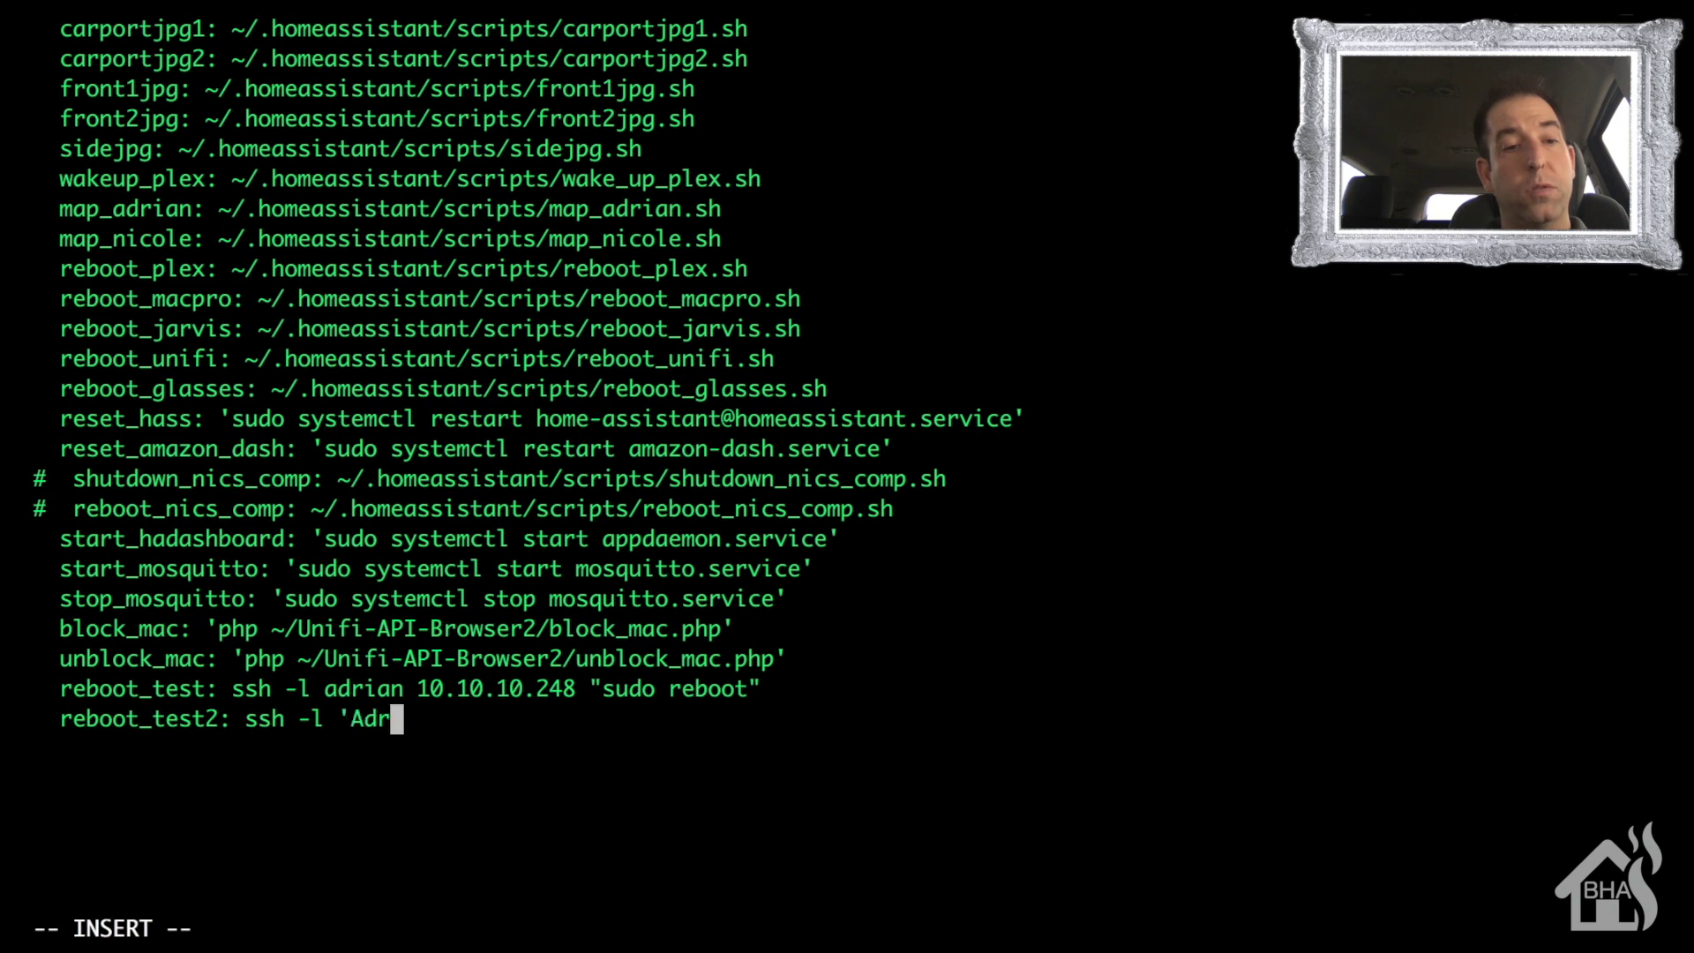
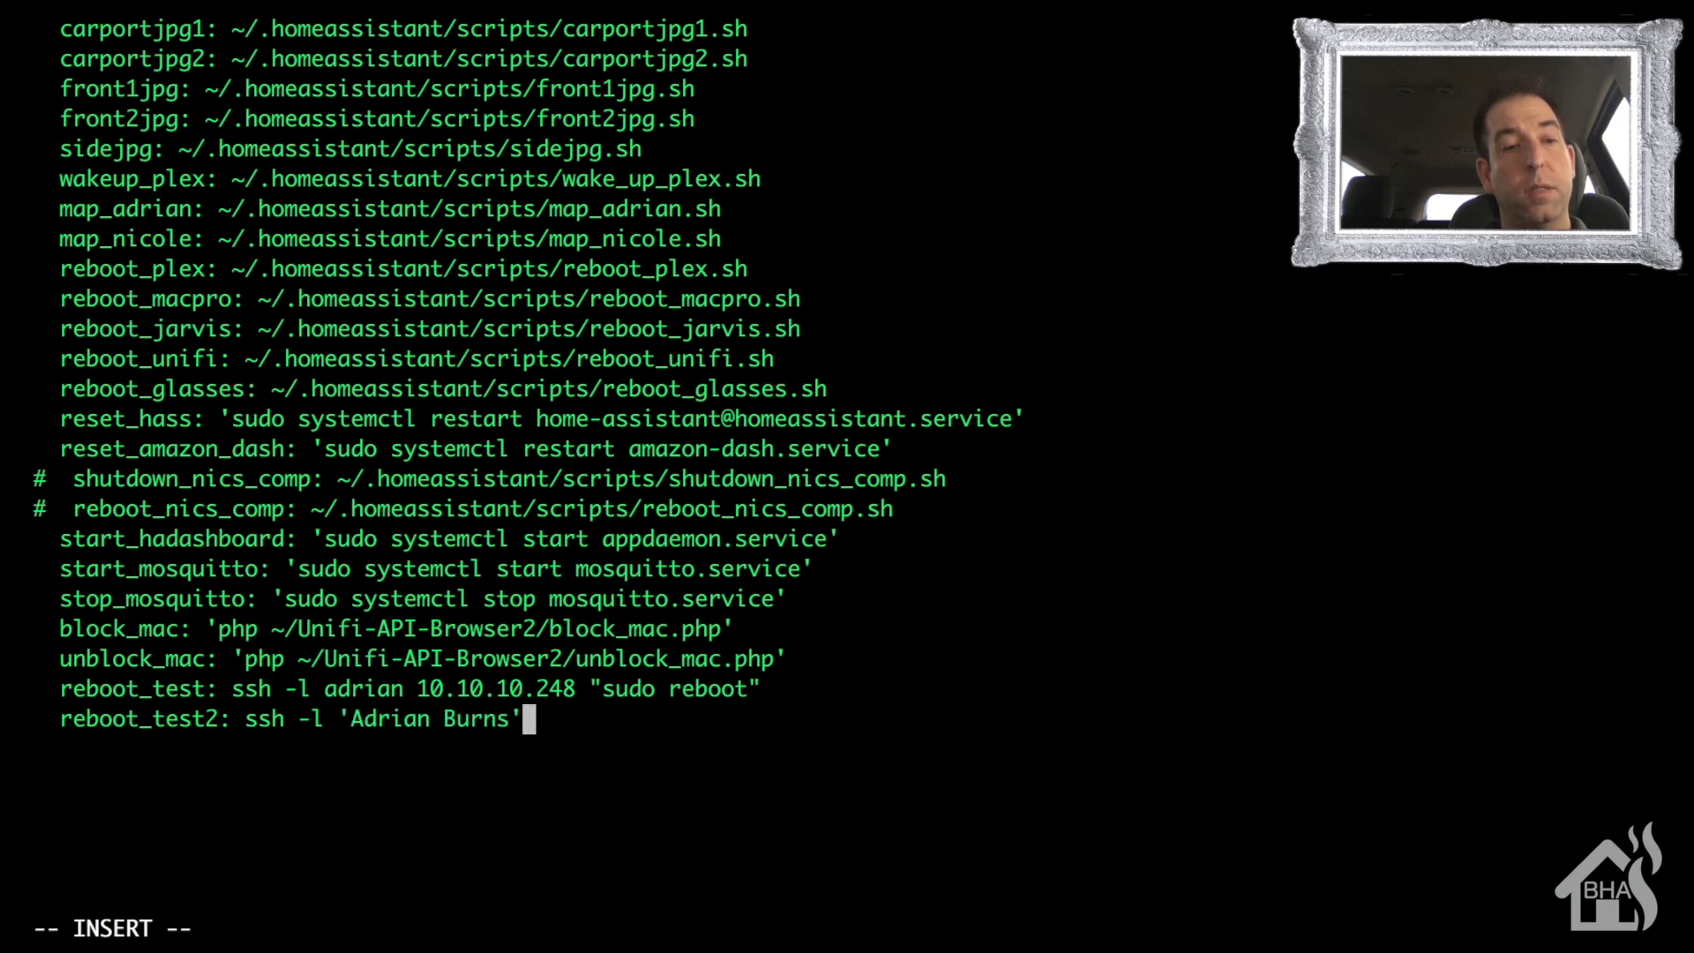
text( 10.10)
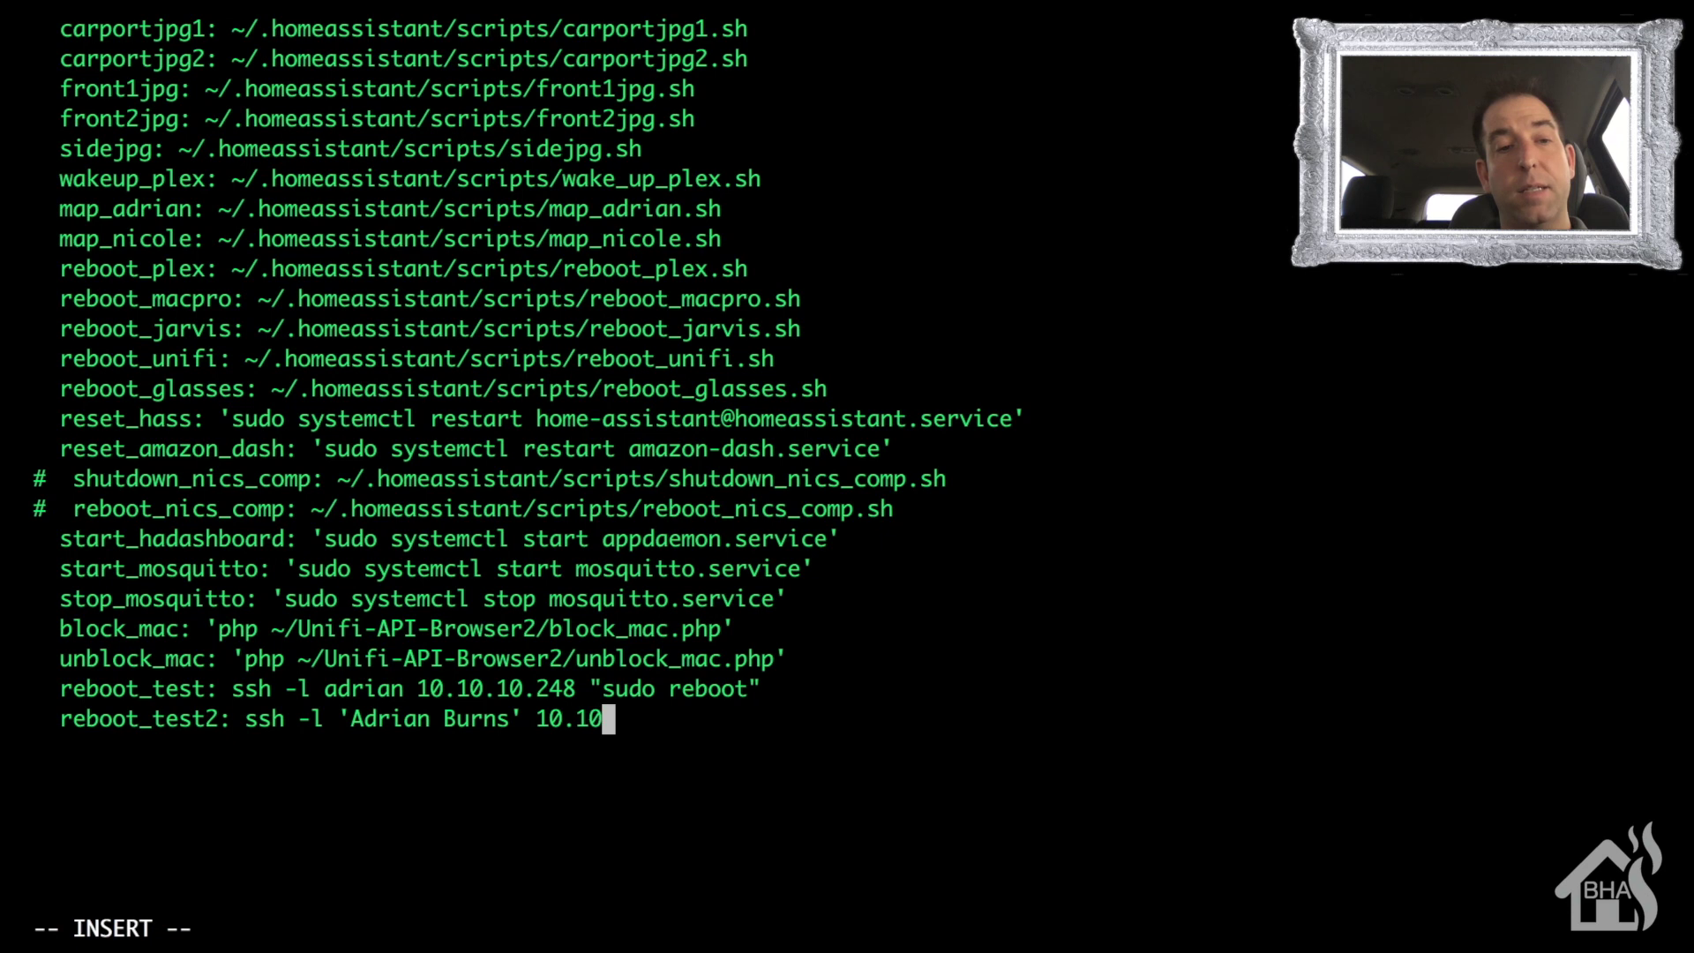
text(.10.220)
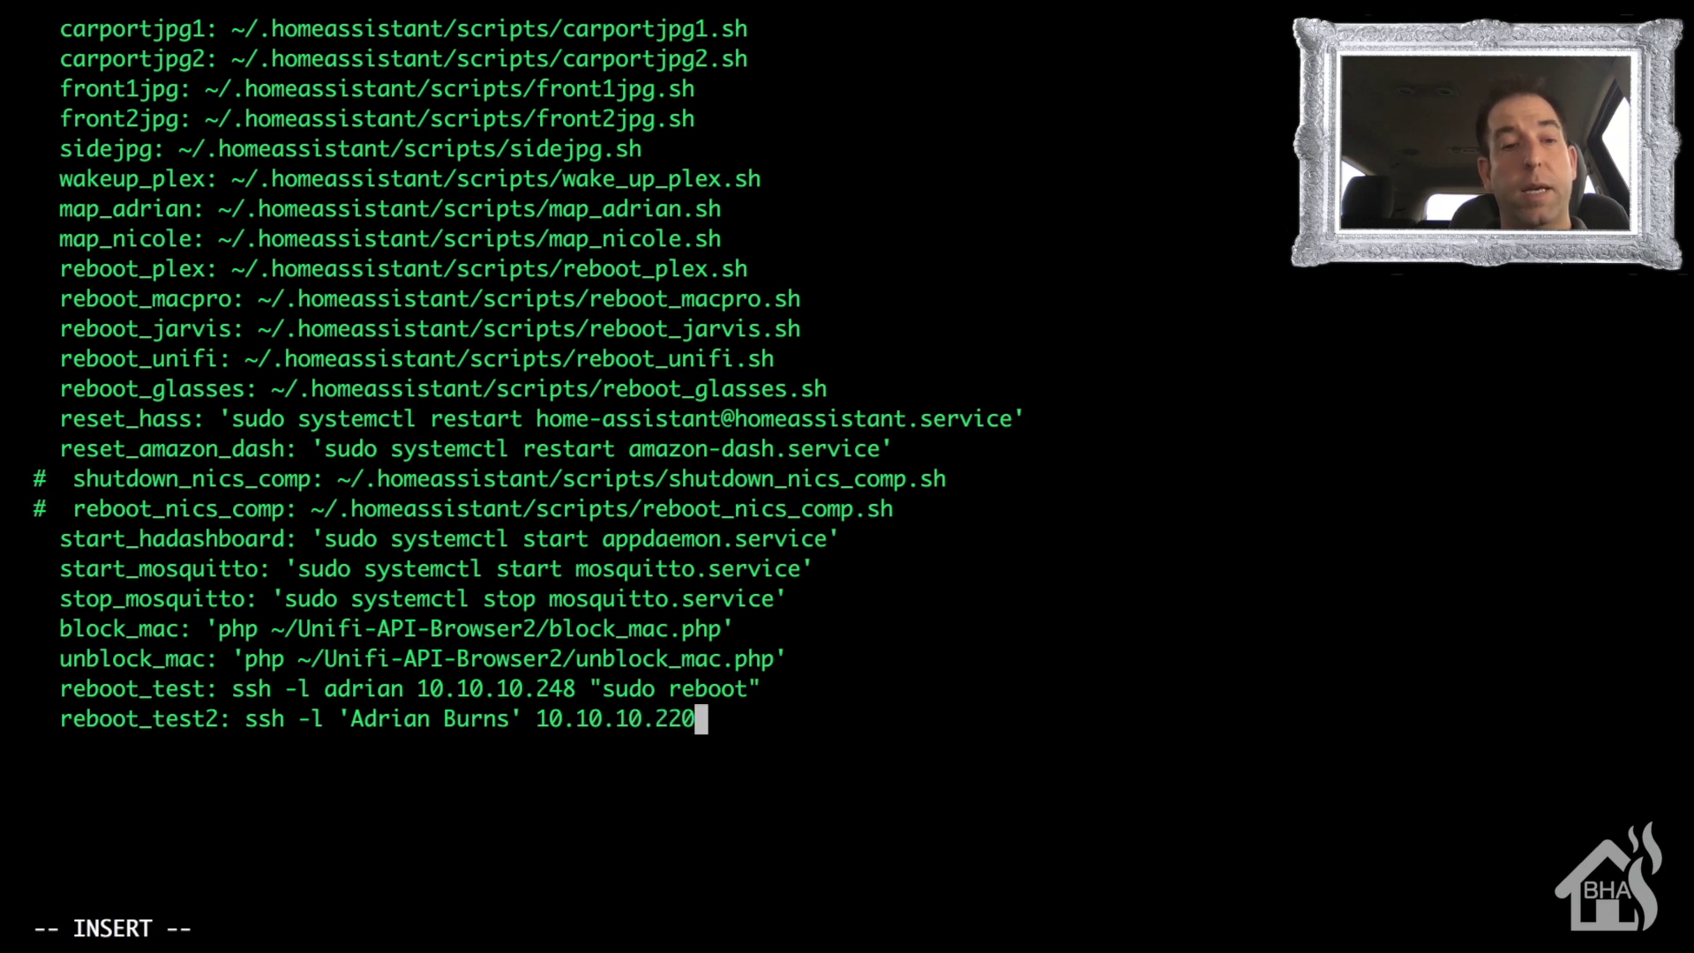
text( ")
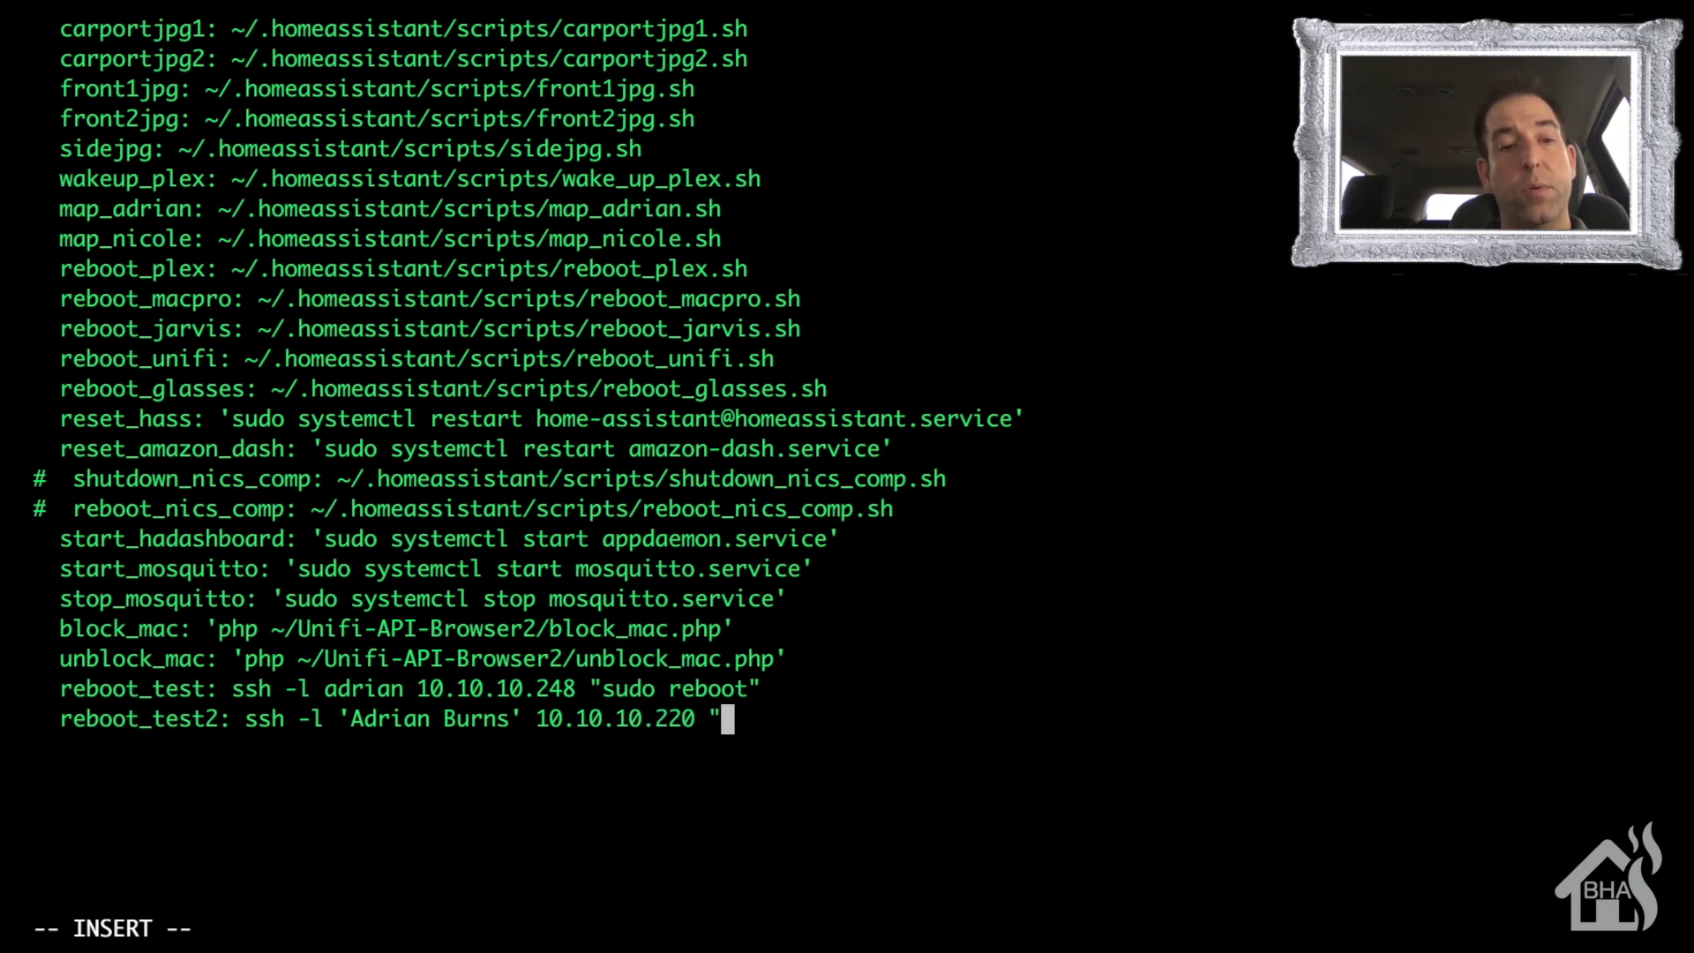
text(shutdown)
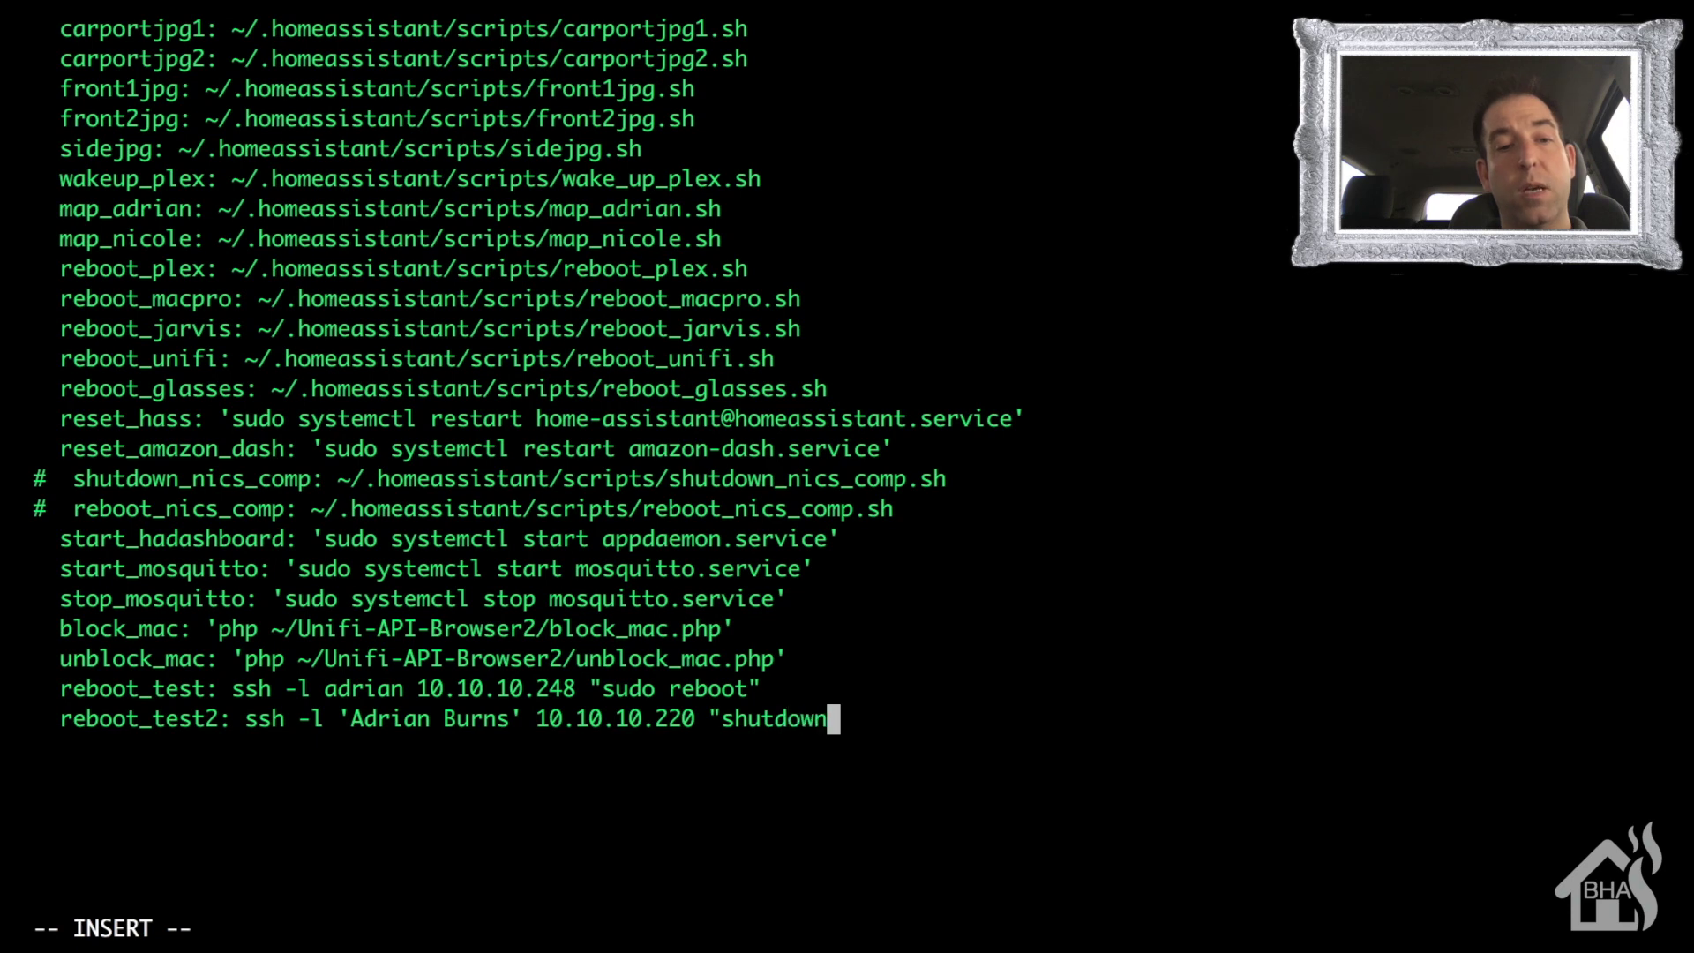
text( -r )
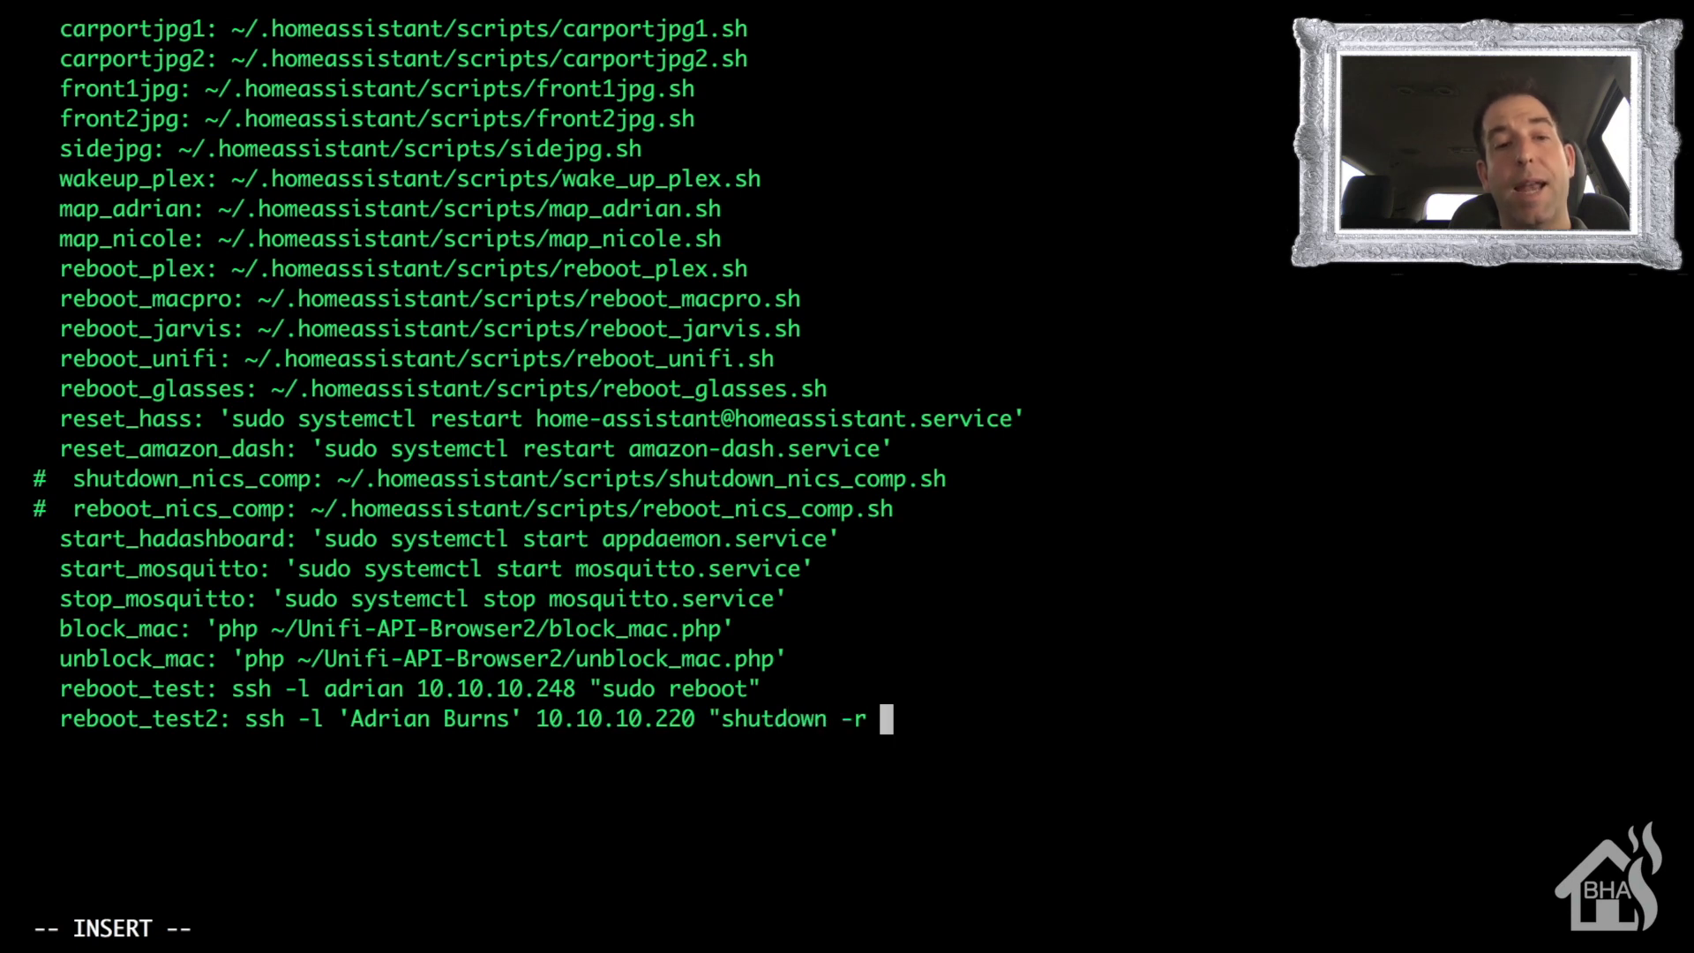
text(now")
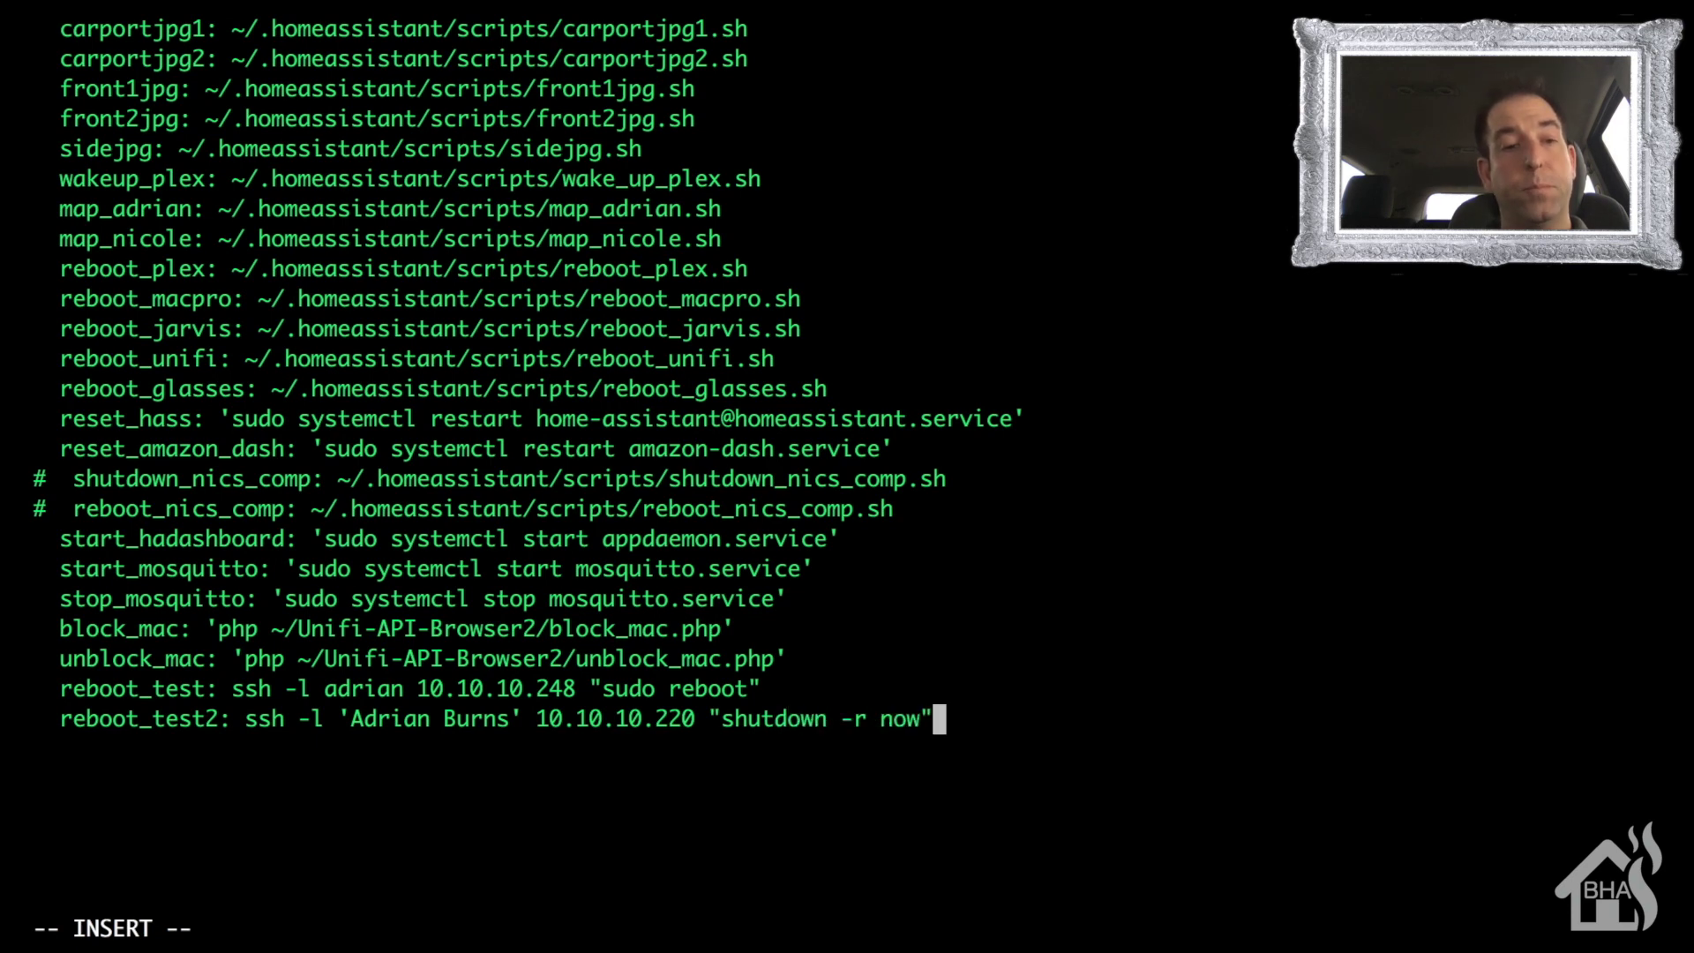
key(Escape)
key(shift+semicolon)
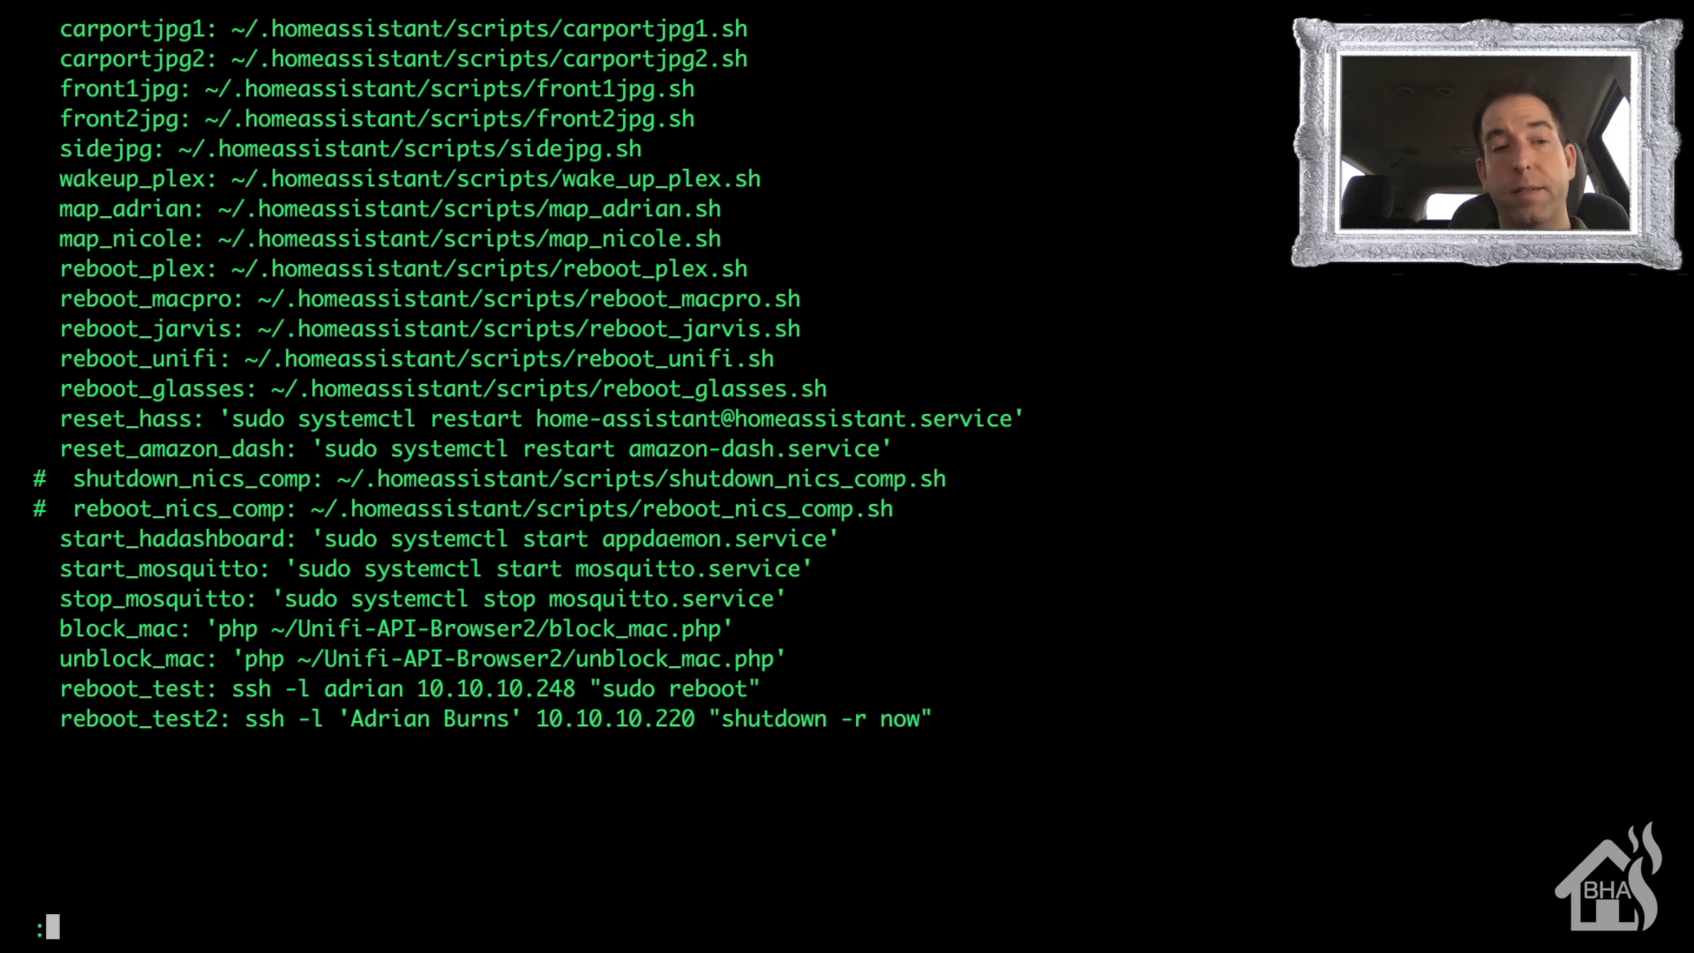
text(wq!)
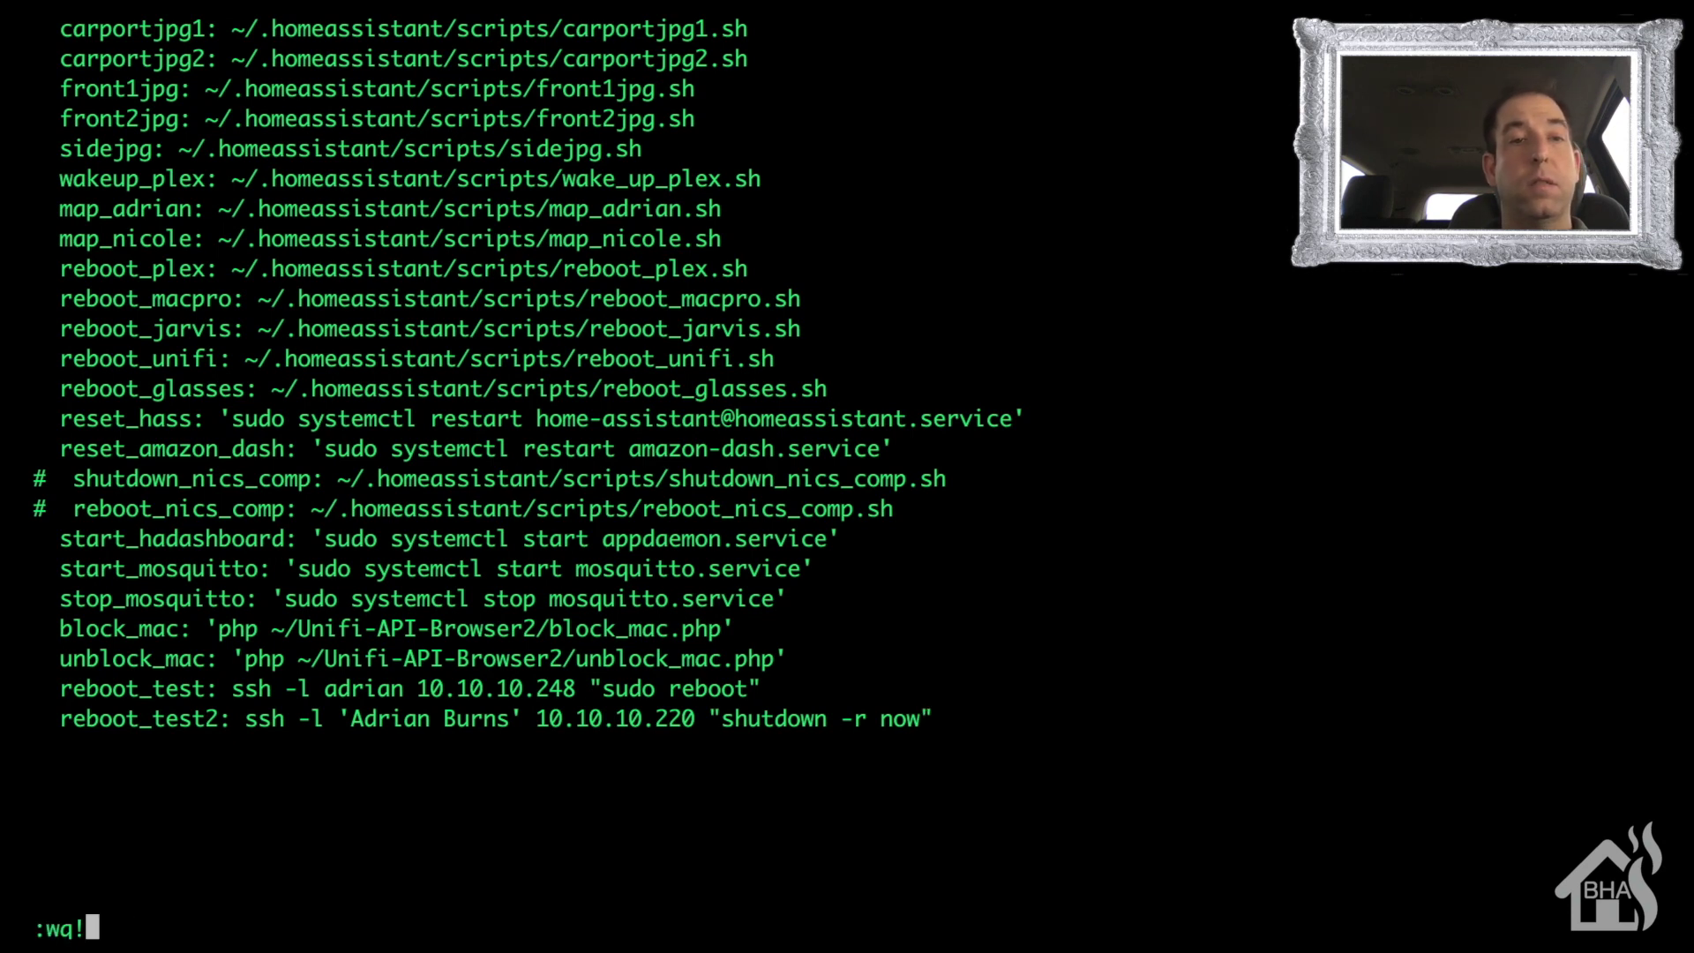
key(Return)
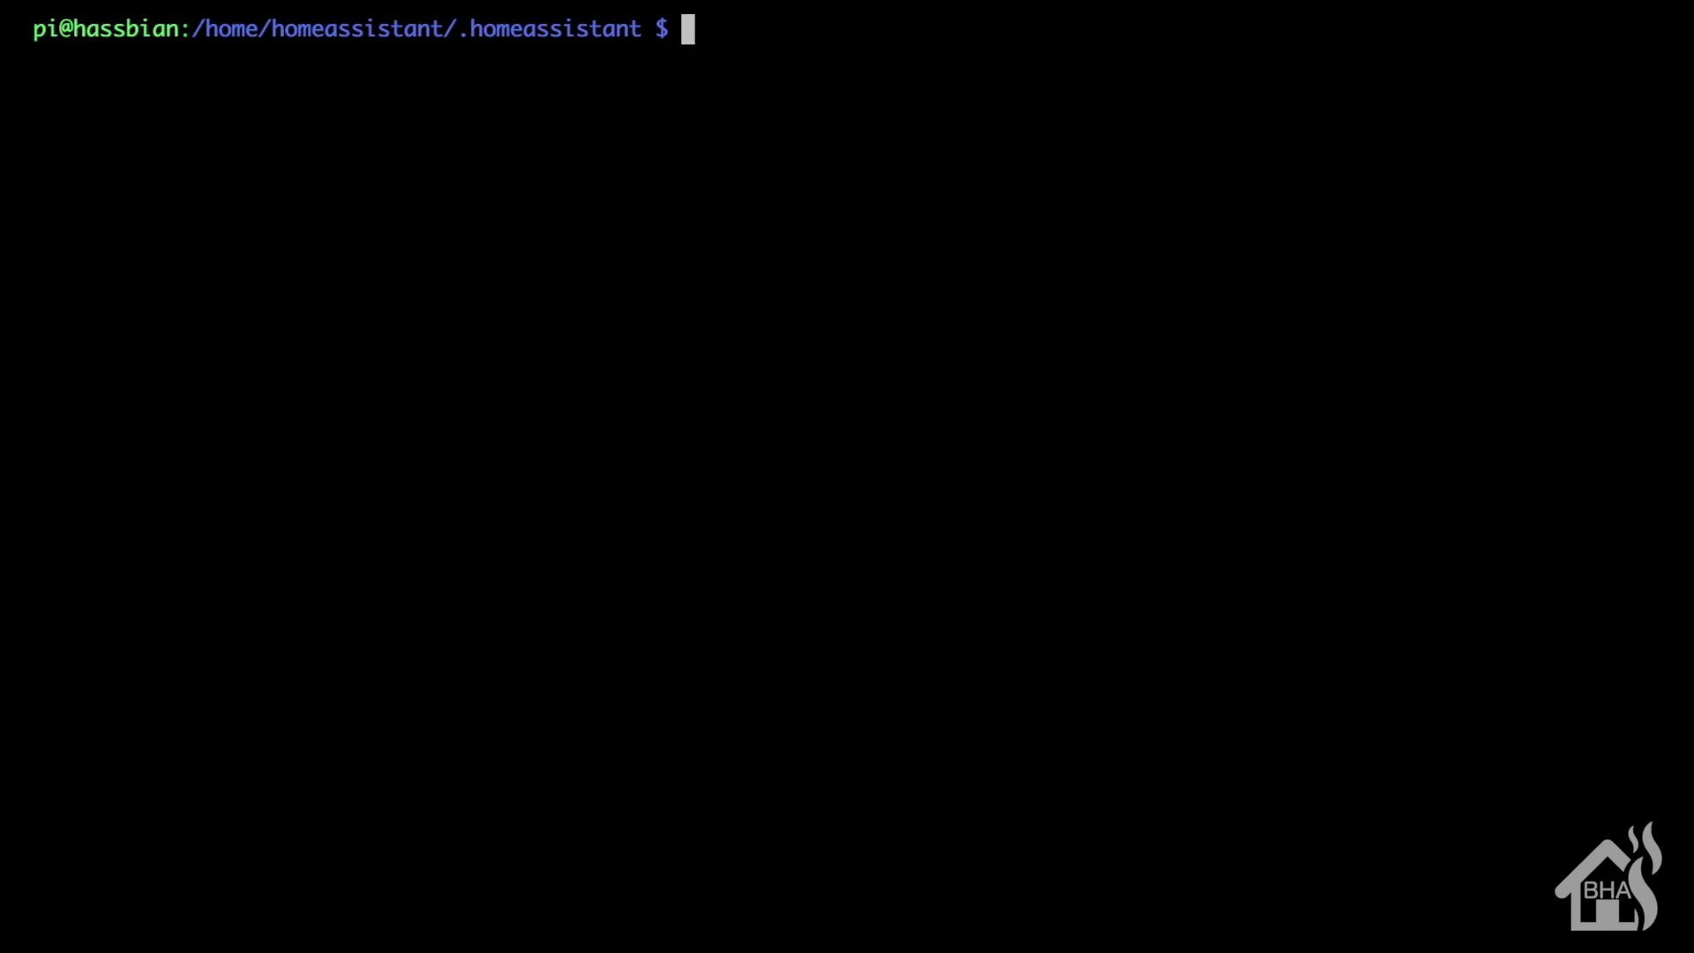
- Open script_configs/test.yaml in vim with sudo and move below the reboot_test script
text(sudo vi)
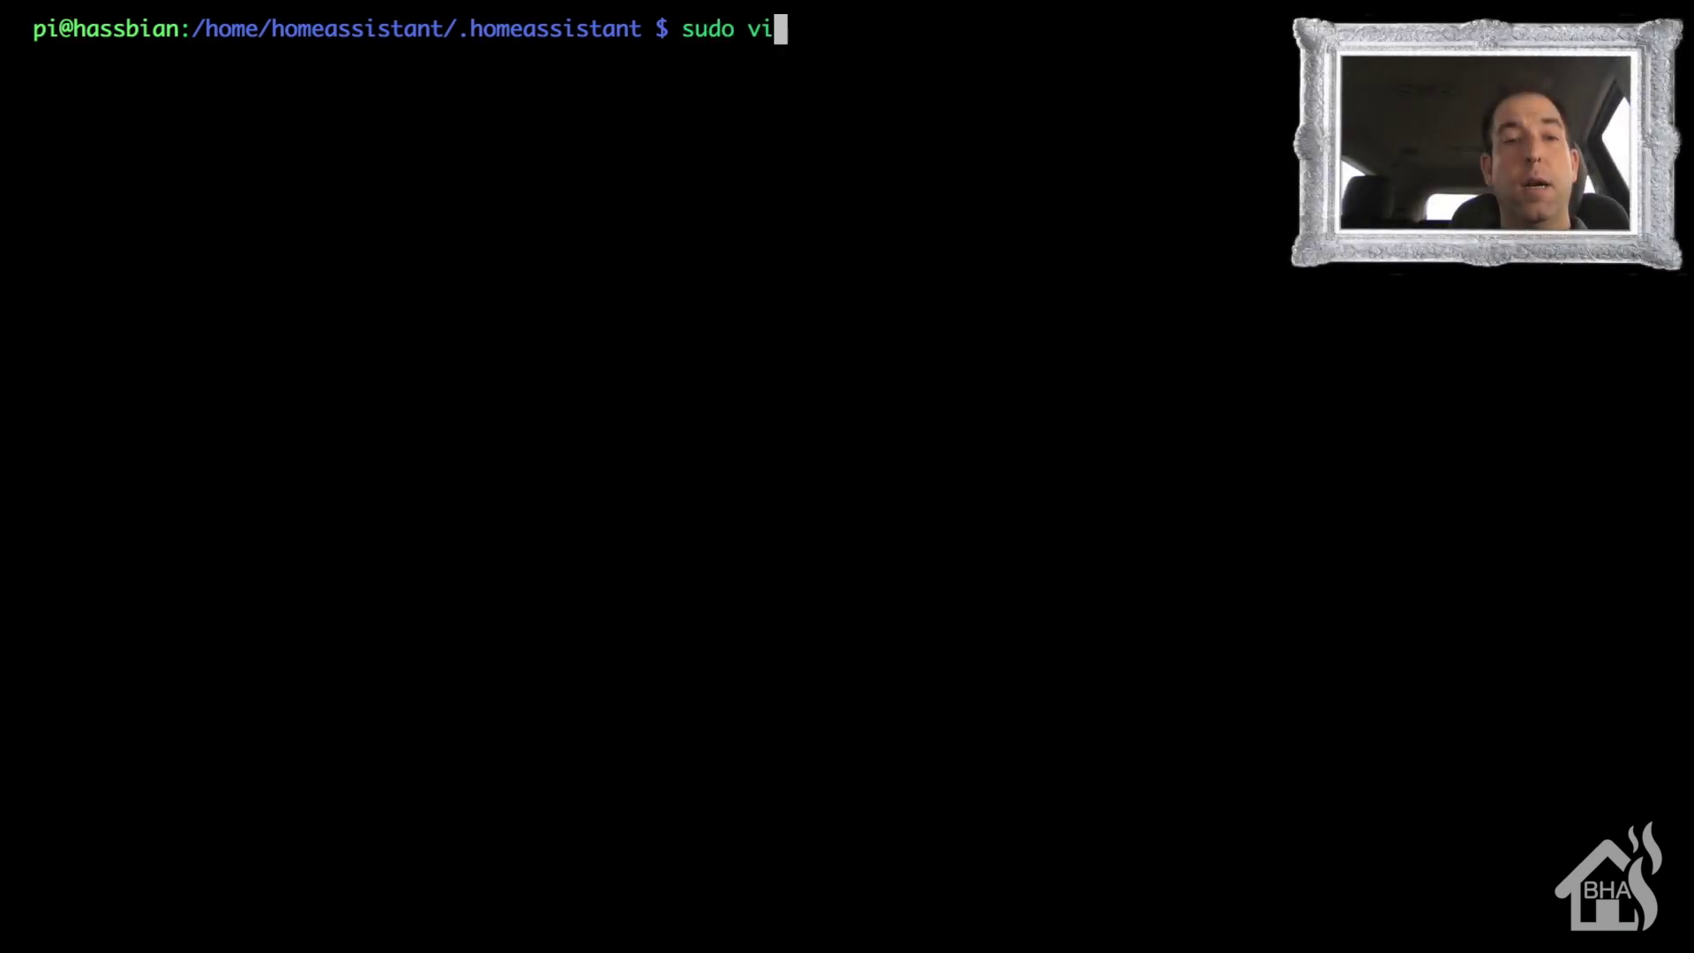
text(m script_c)
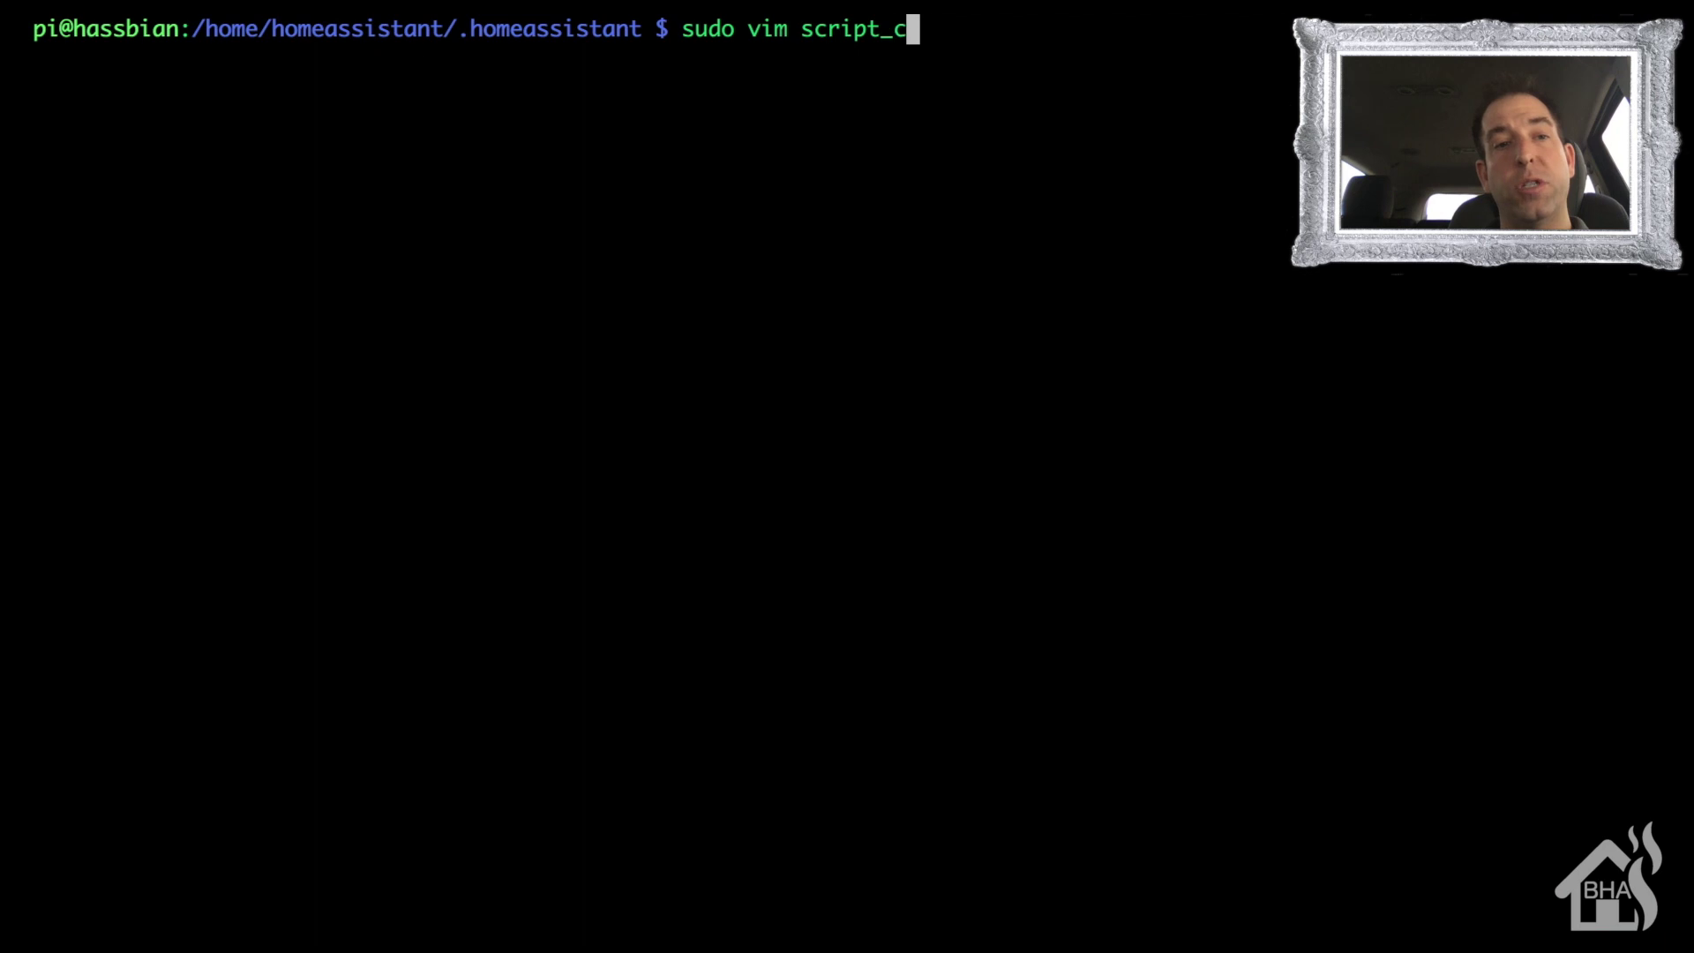
key(Tab)
text(te)
key(Tab)
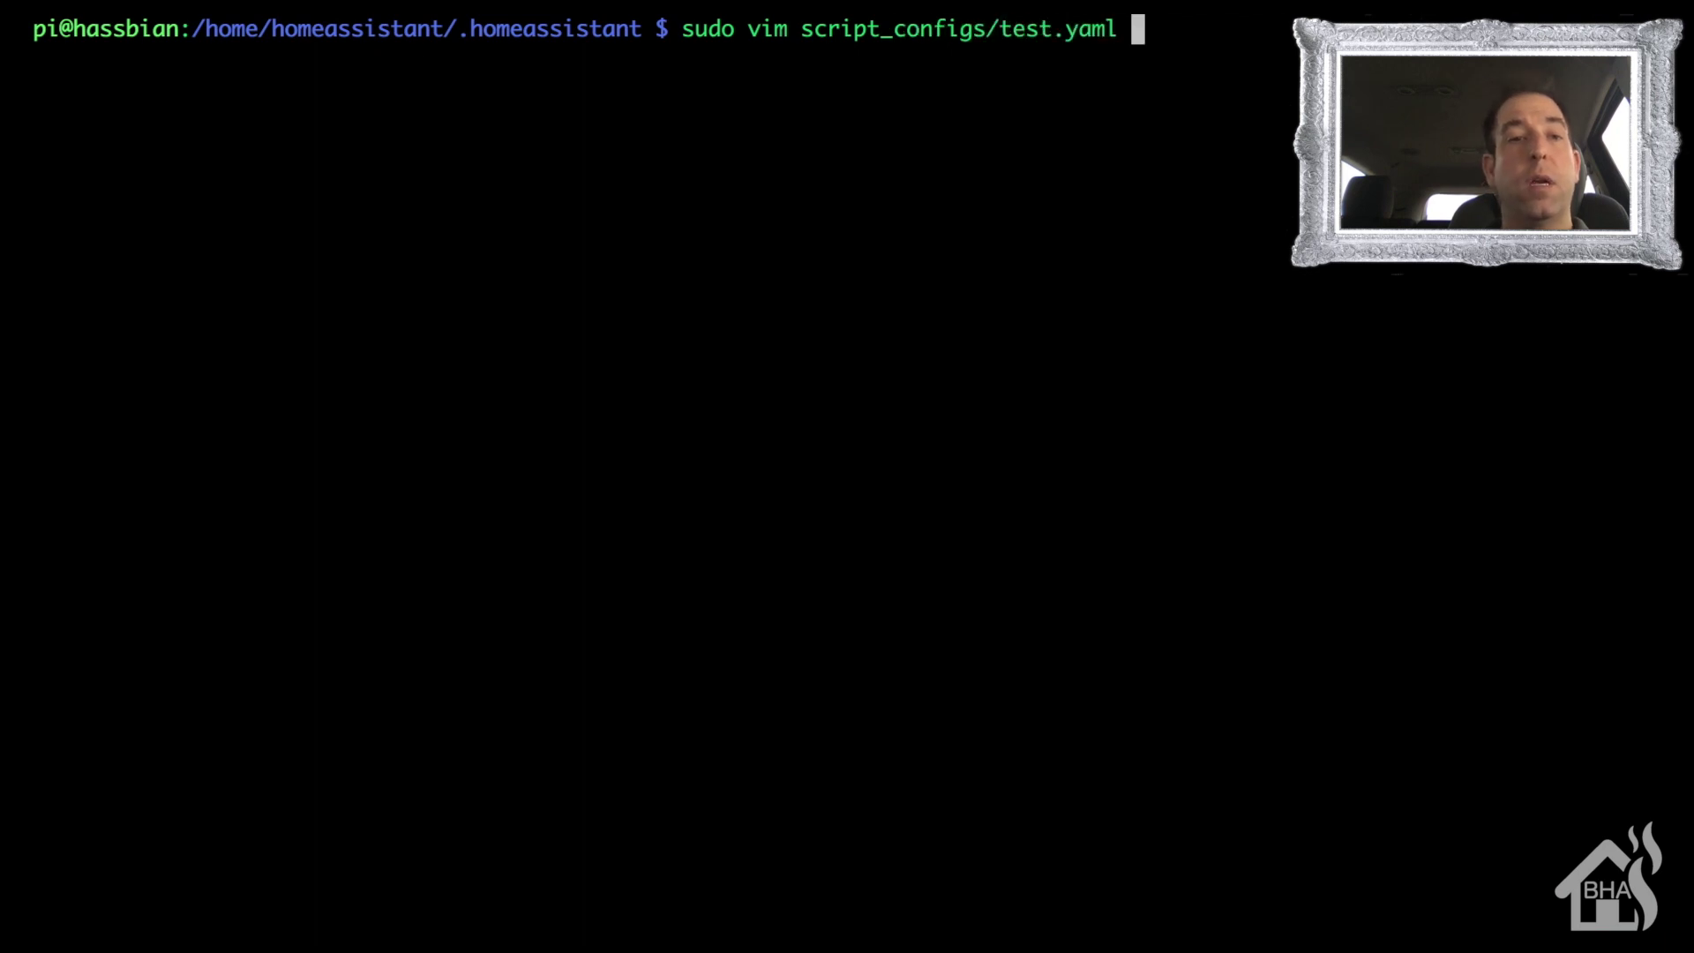
key(Return)
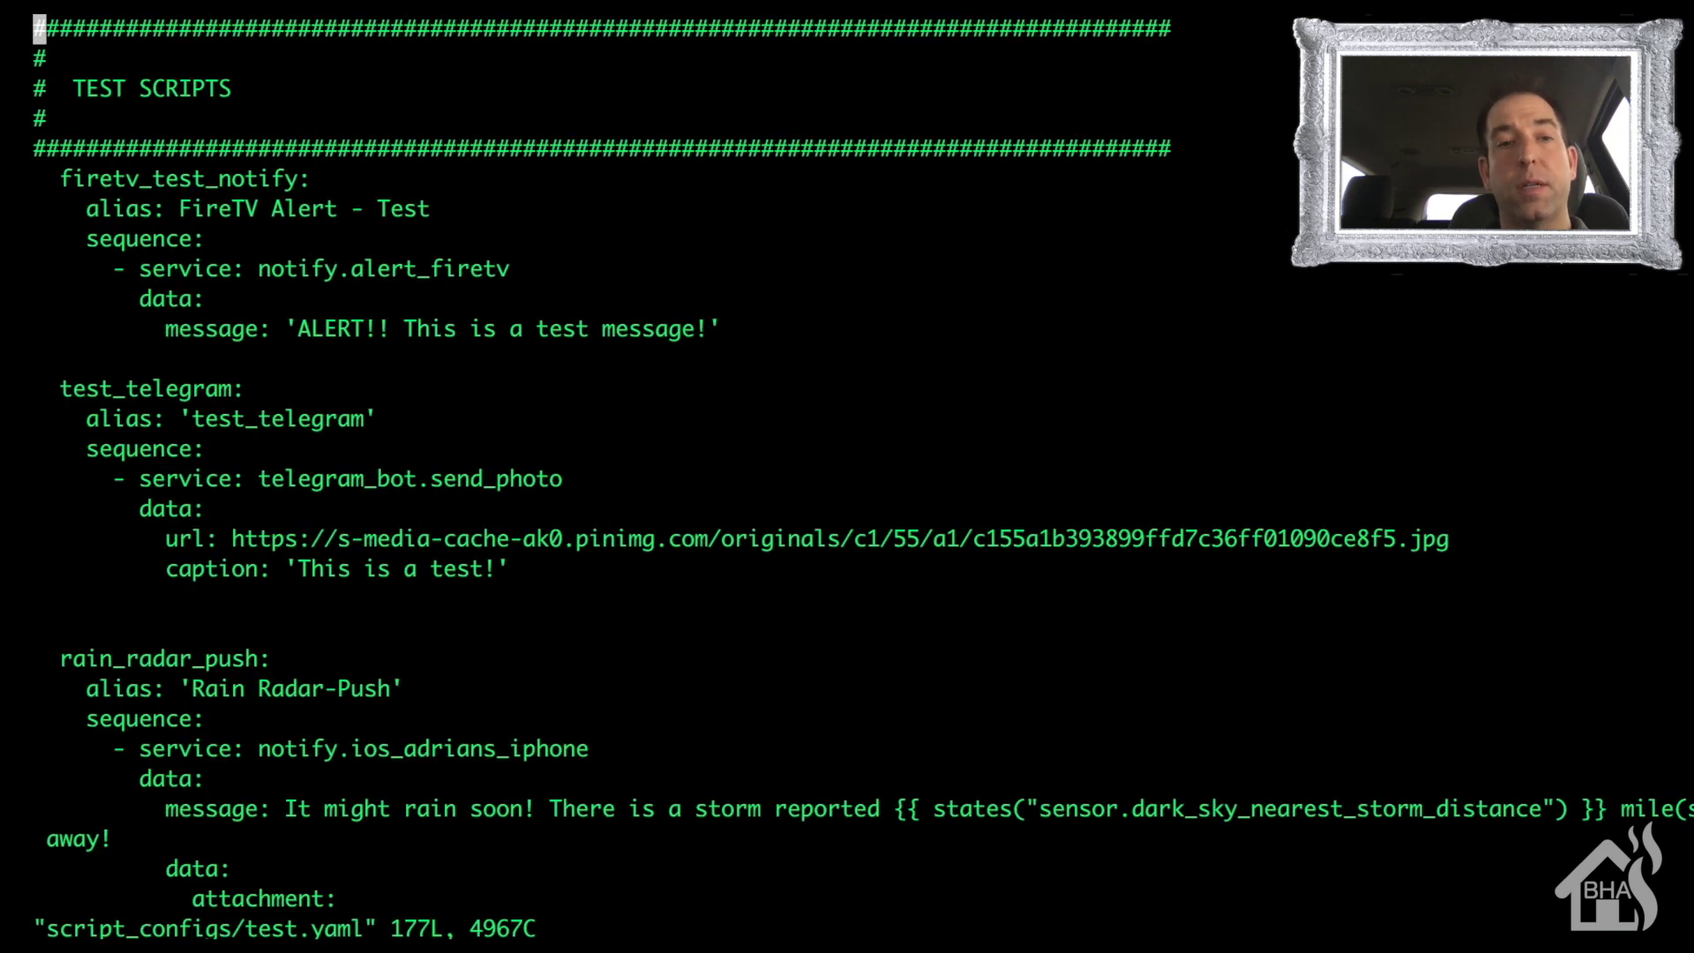
key(shift+g)
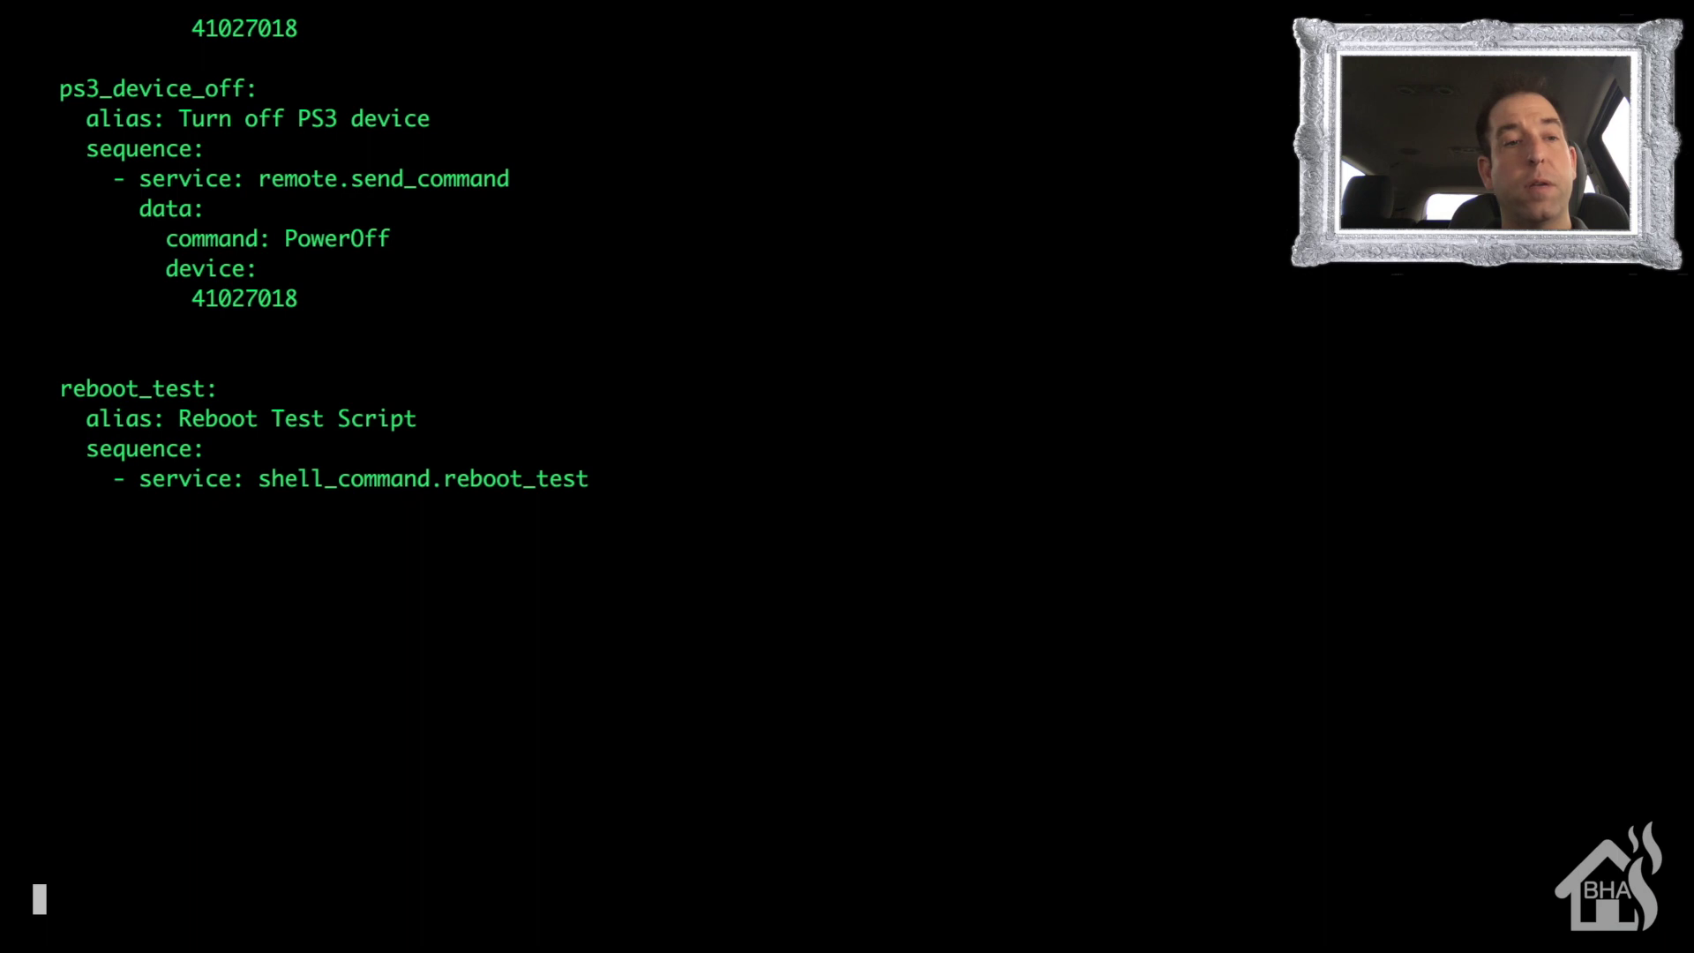
key(Up)
key(Up)
key(Up)
key(Up)
key(Up)
key(Up)
key(Up)
key(Up)
key(Up)
key(Up)
key(Up)
key(Up)
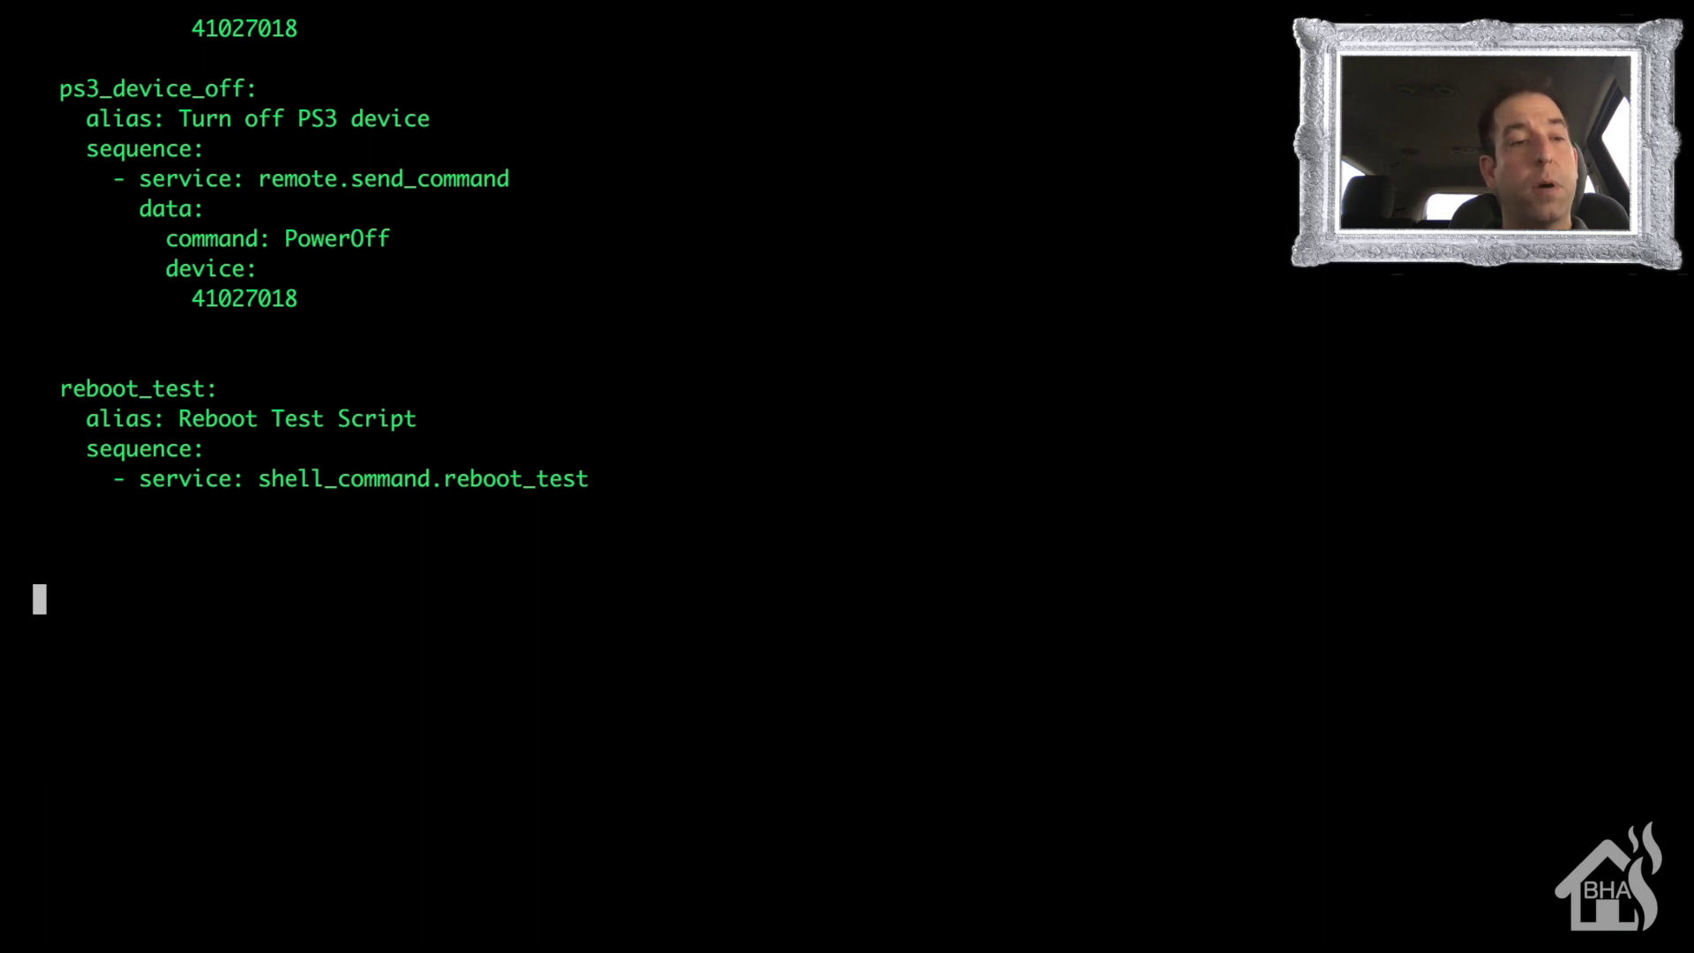
- Add a reboot_test2 script with alias 'Windows Reboot Test' and a sequence: line
text(i)
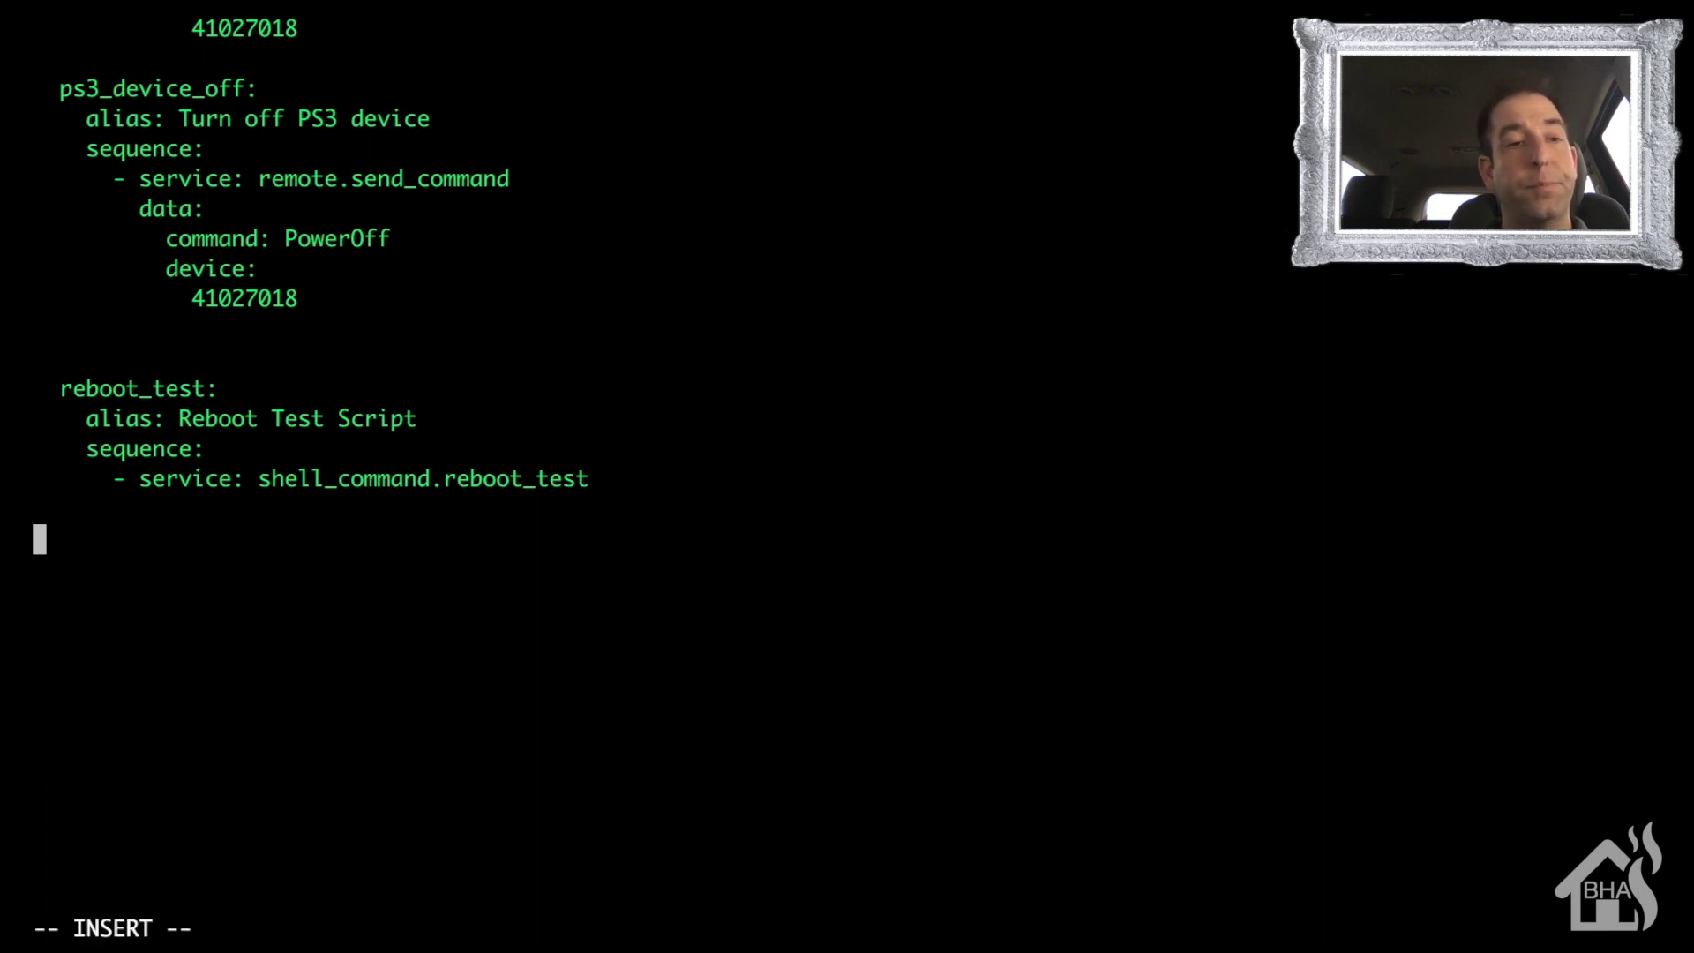
text(  reboot_test2:)
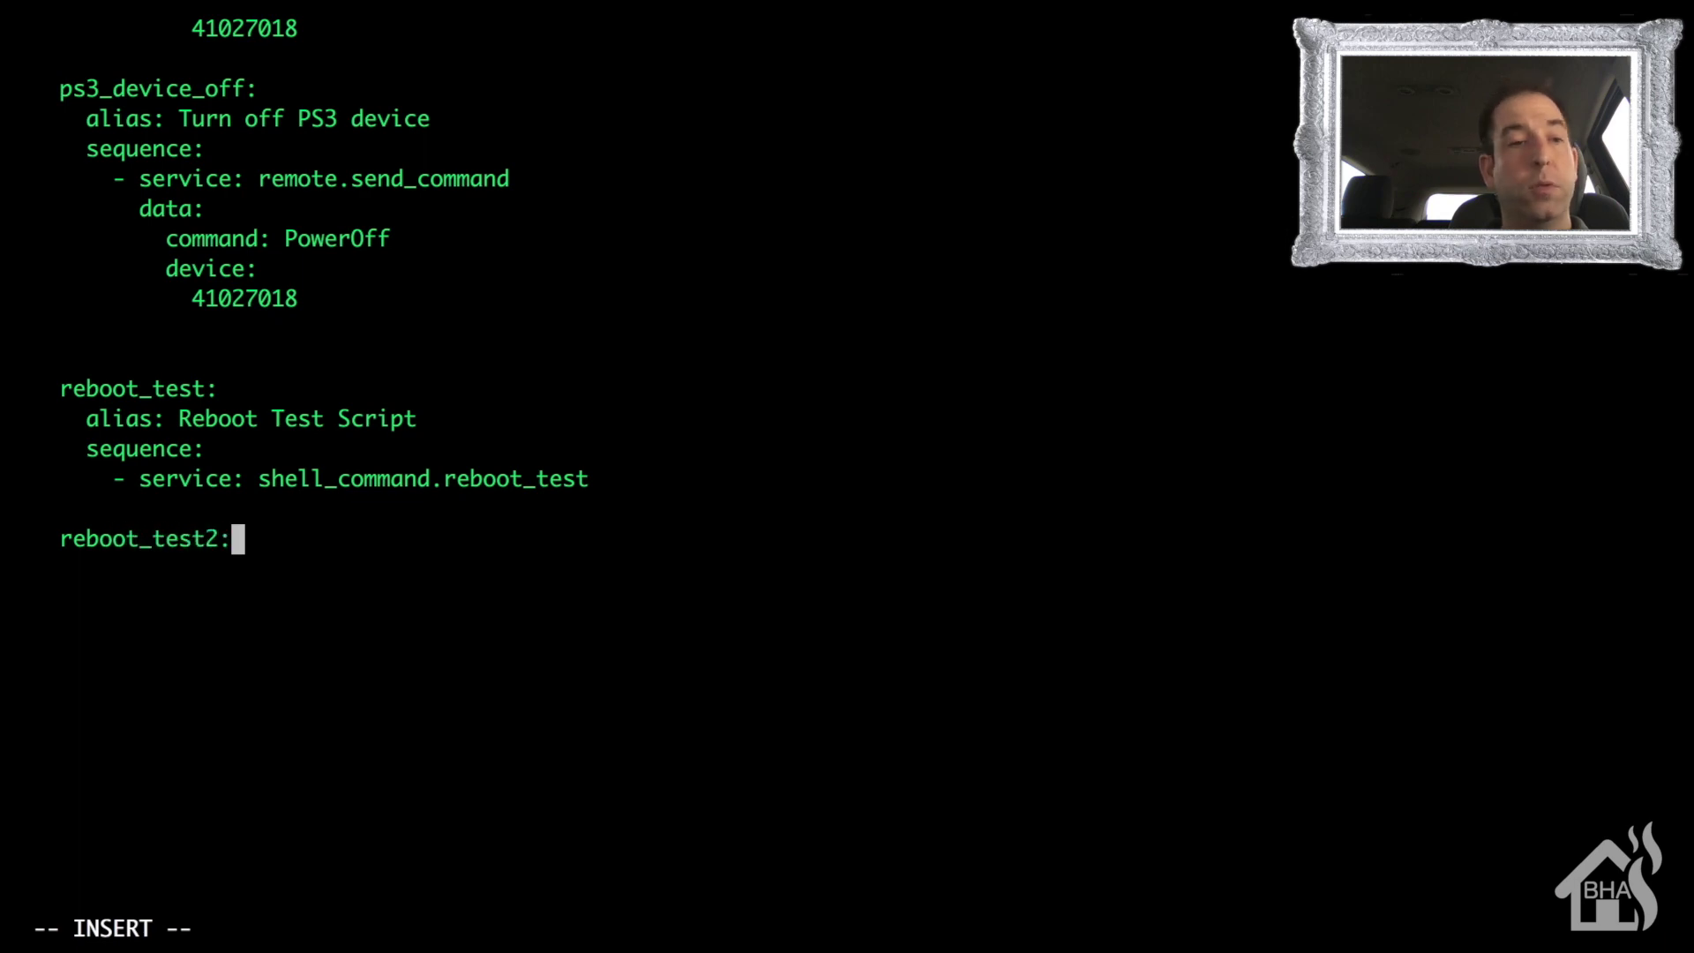
key(Return)
text(alia)
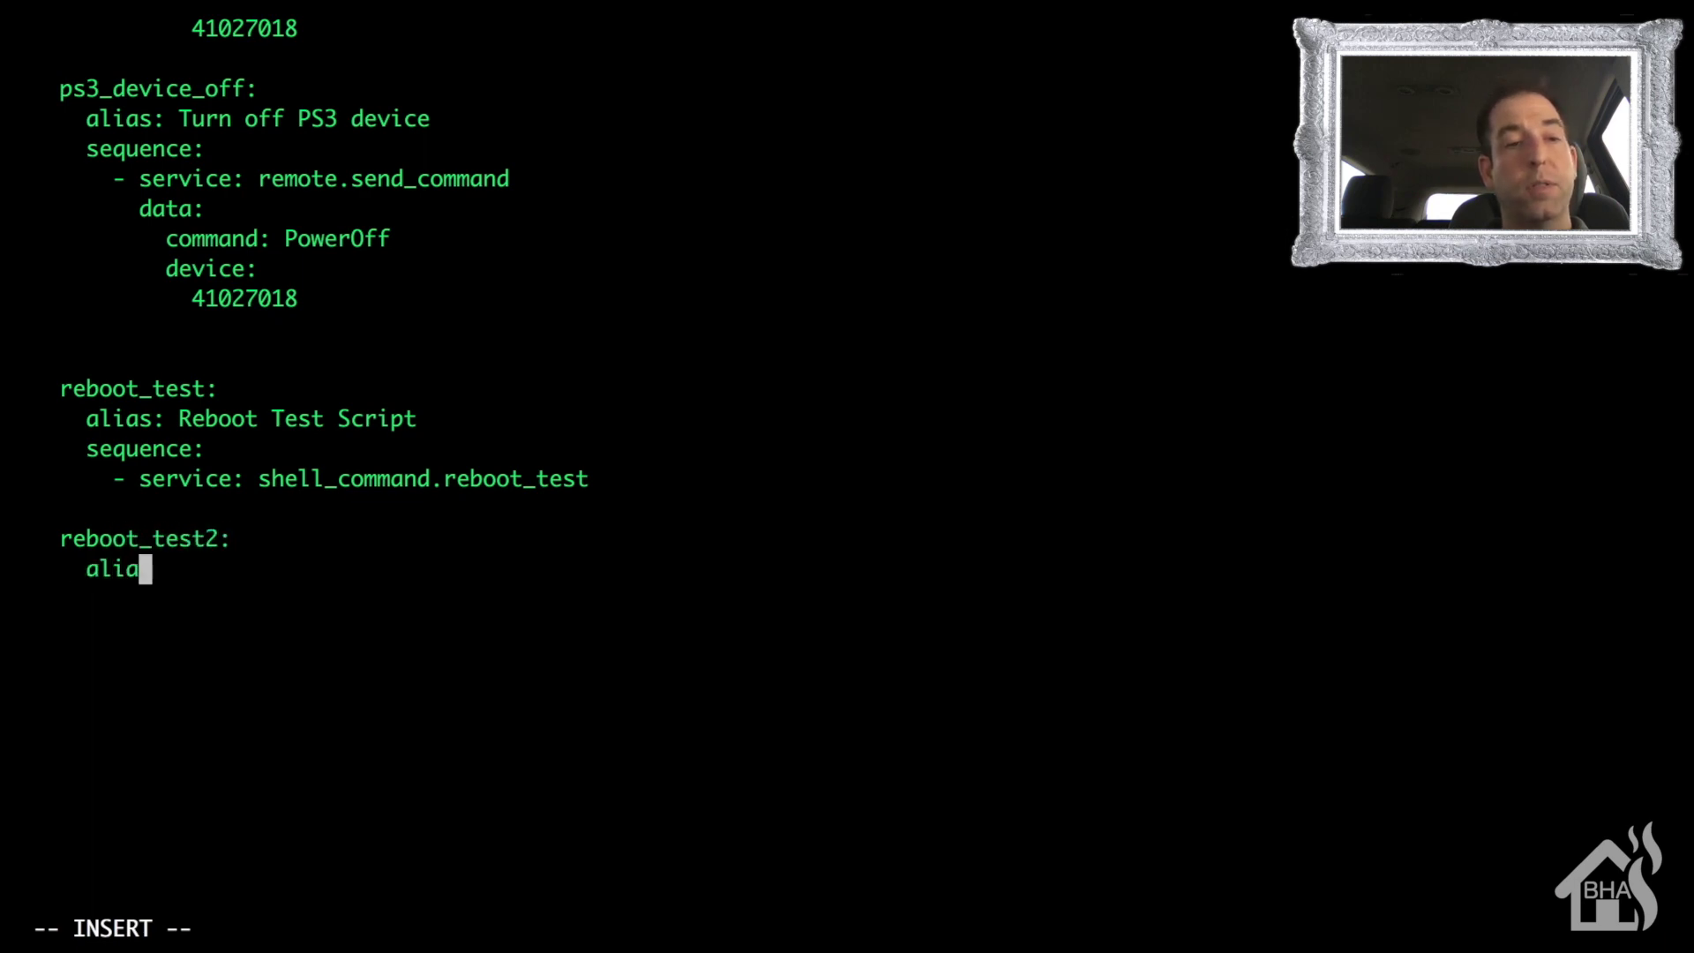
text(s: Re)
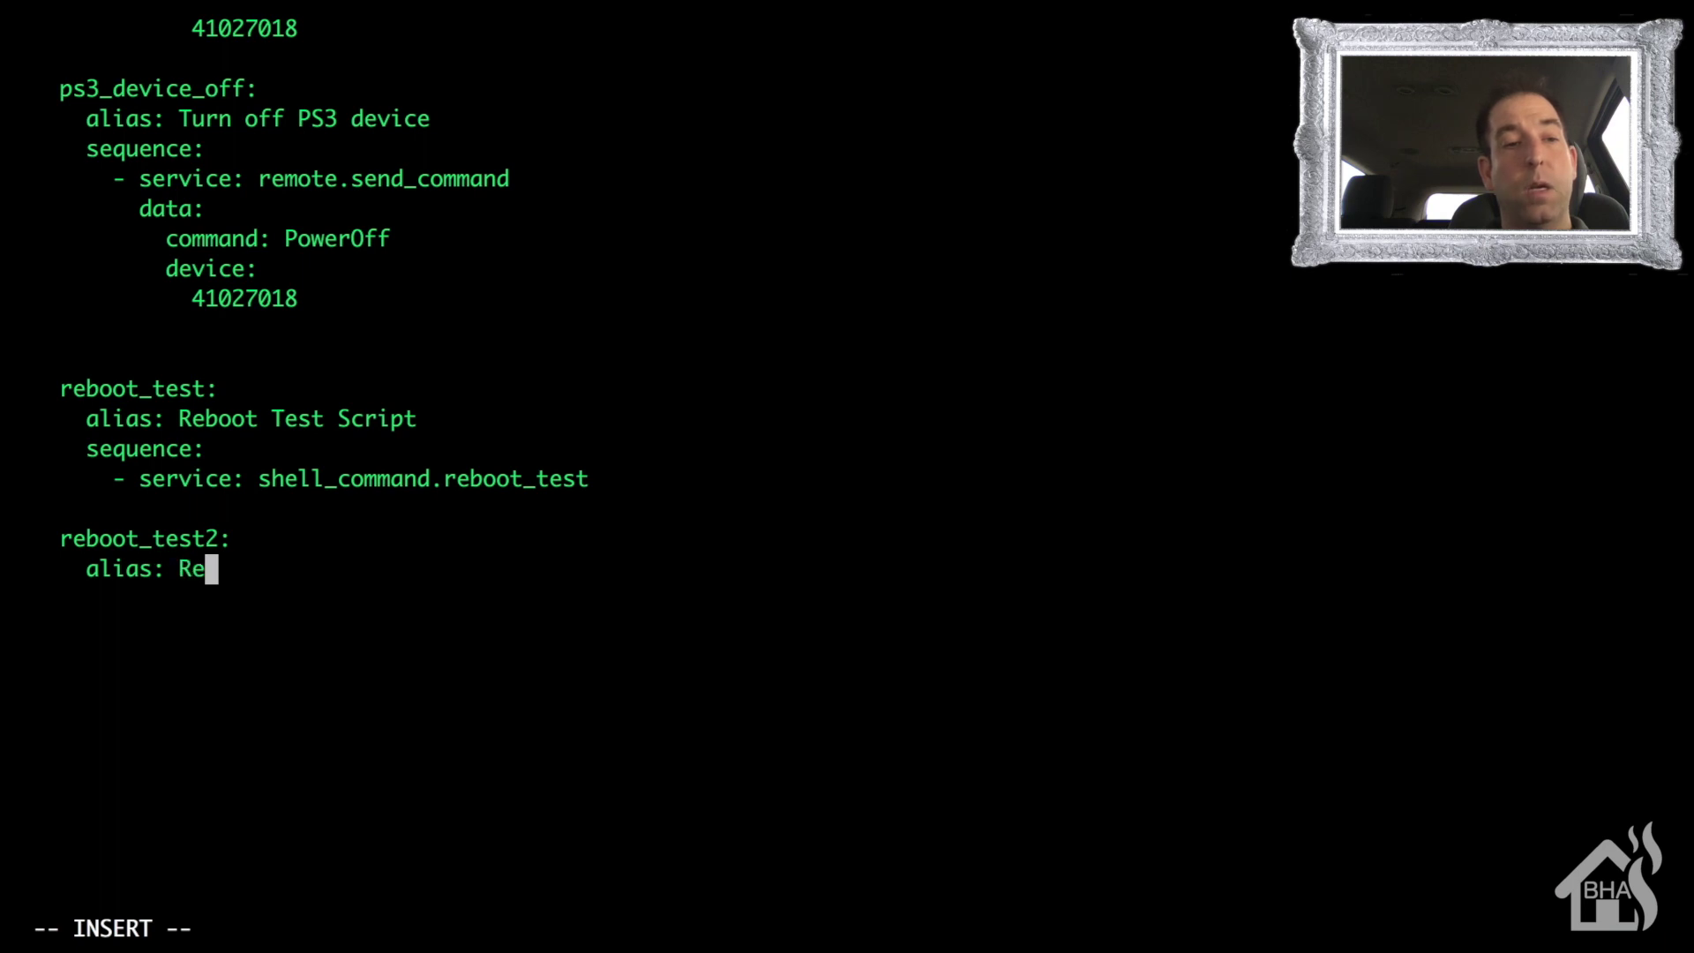
key(BackSpace)
key(BackSpace)
text(Windows)
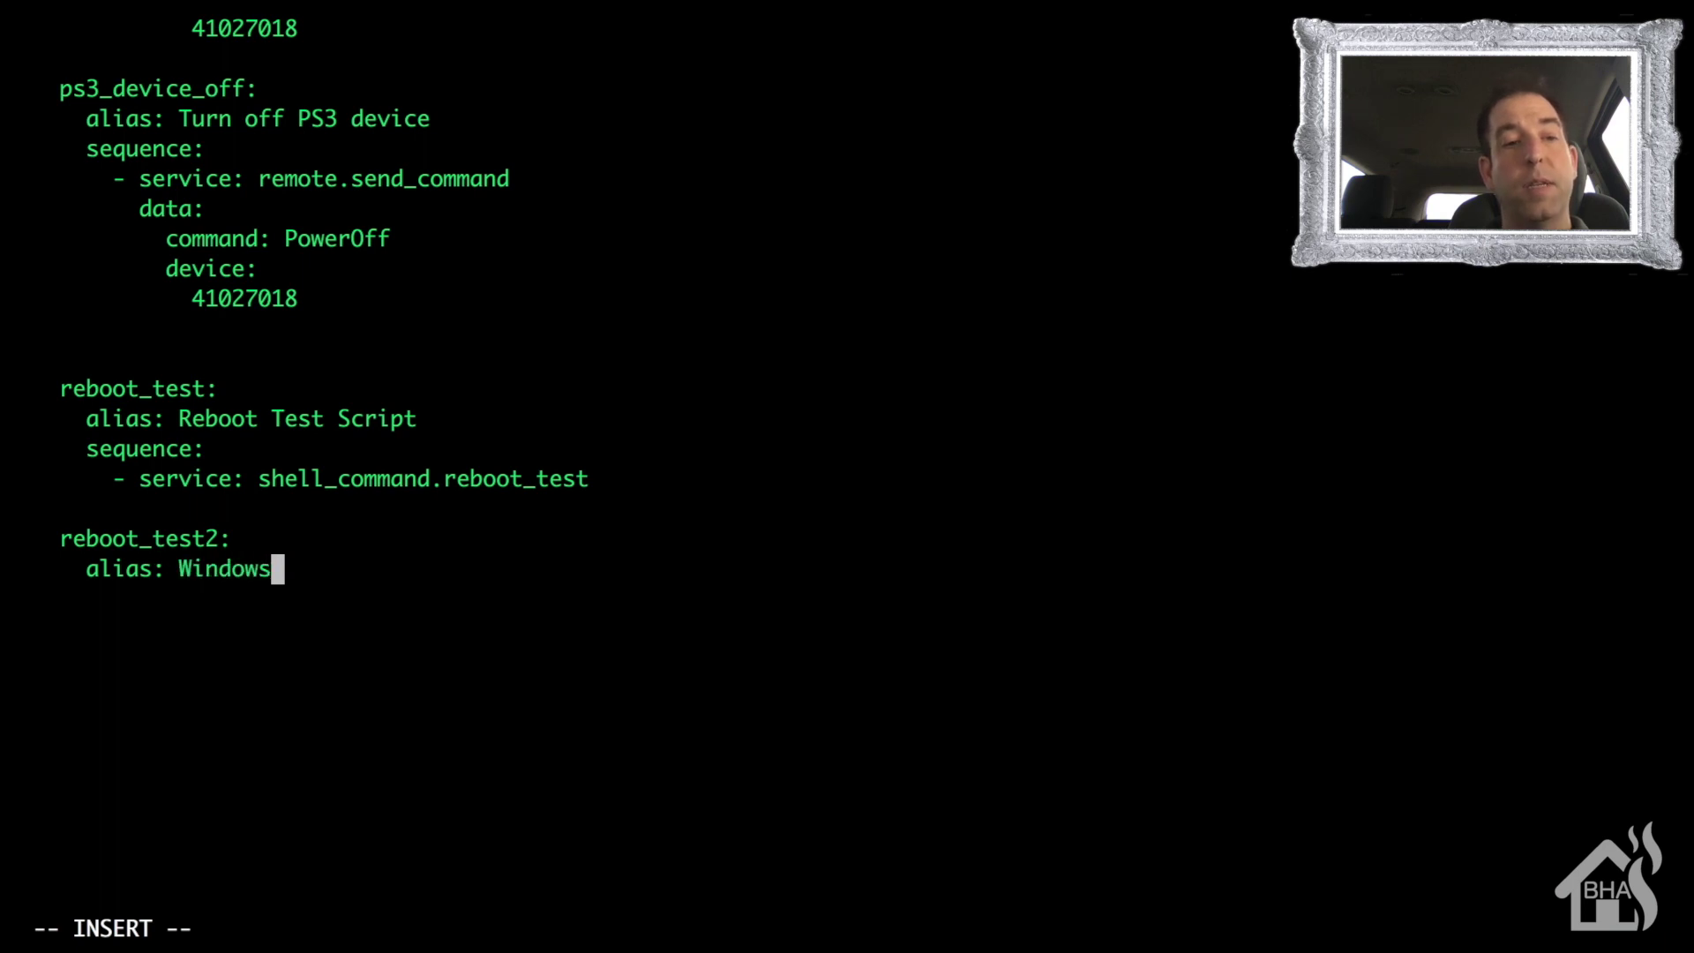
text( Reboot Test)
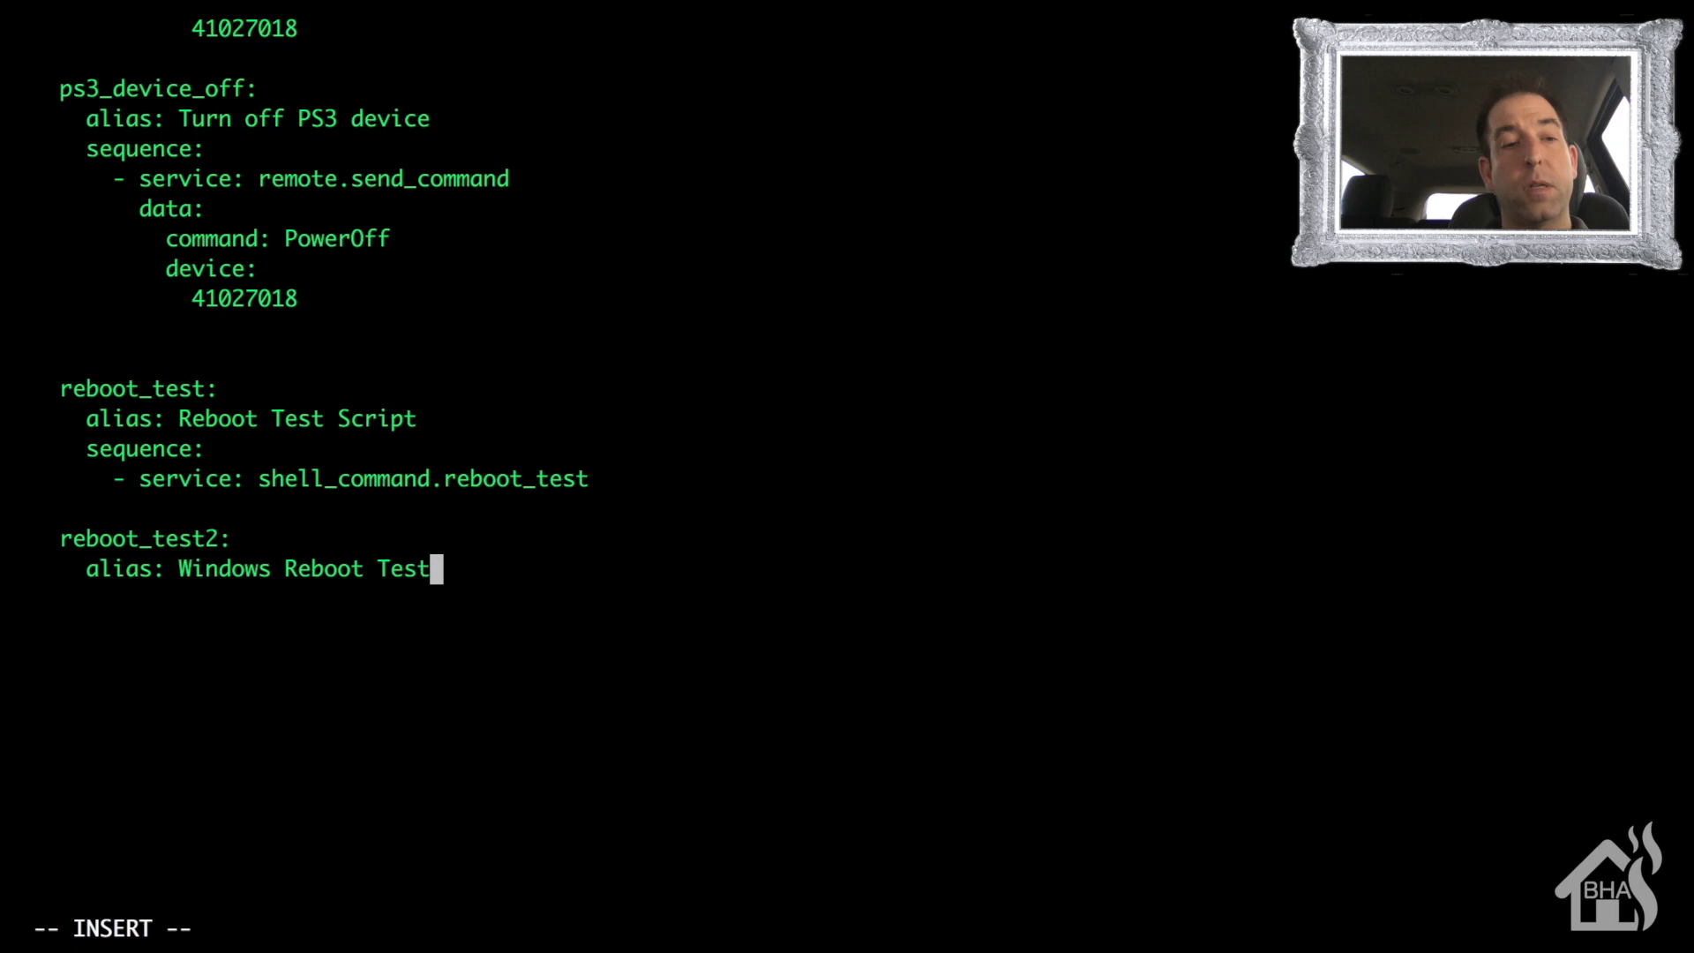
key(Return)
text(se)
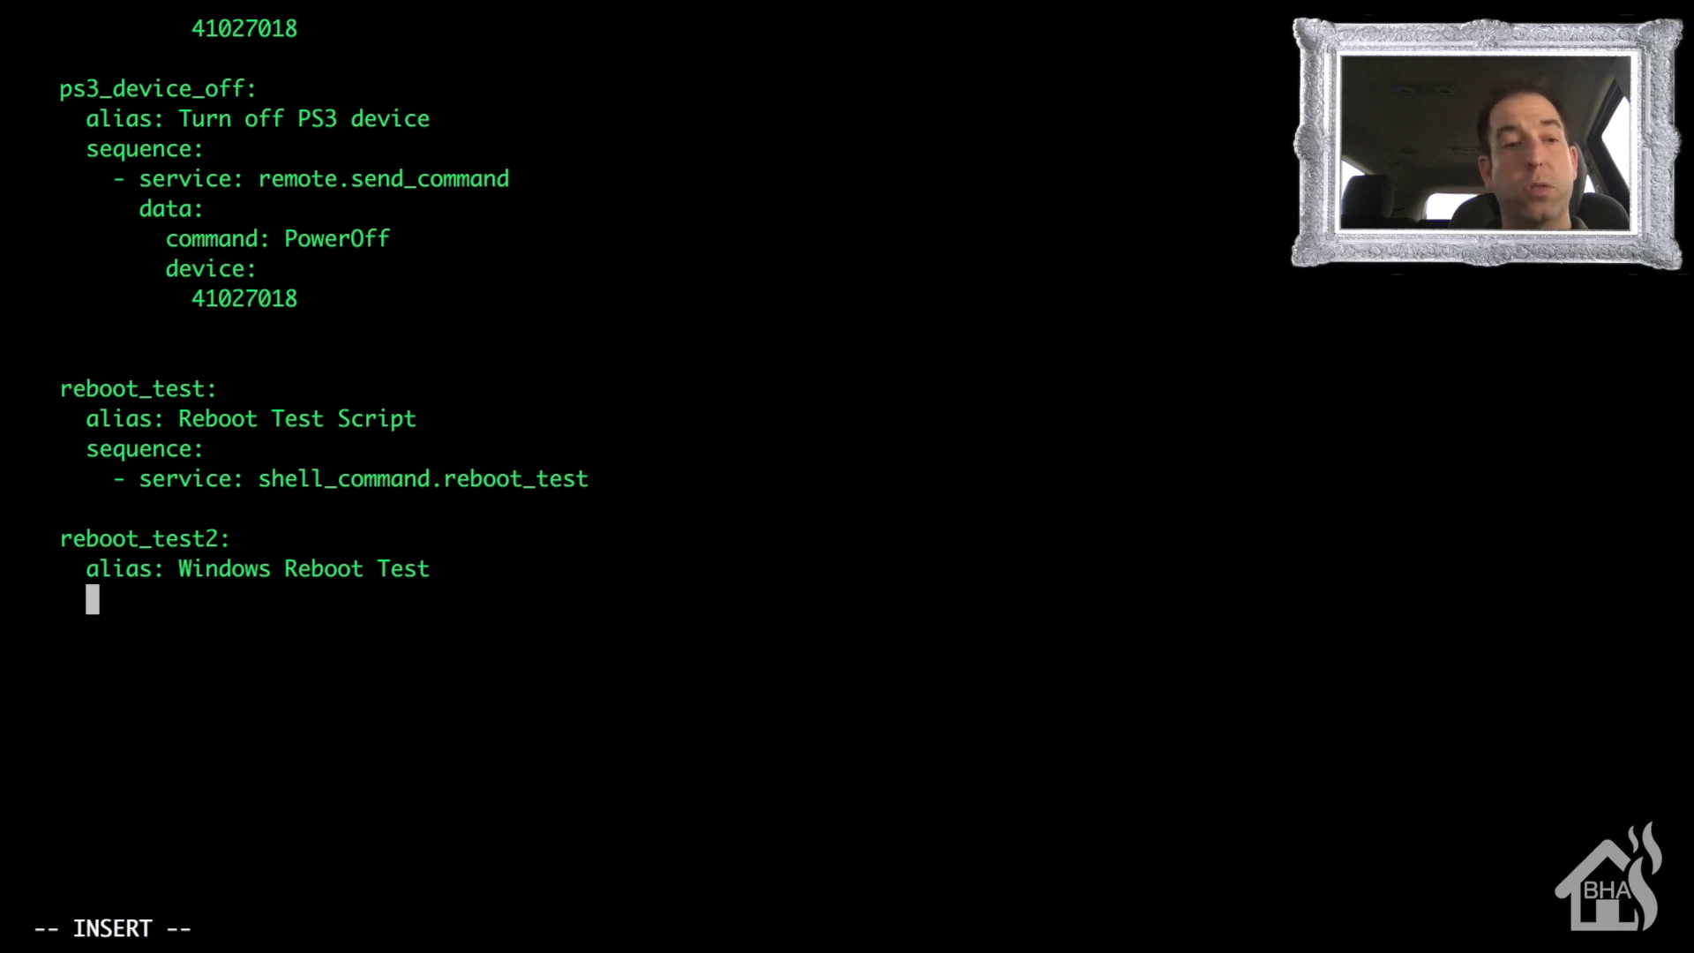
text(quence:)
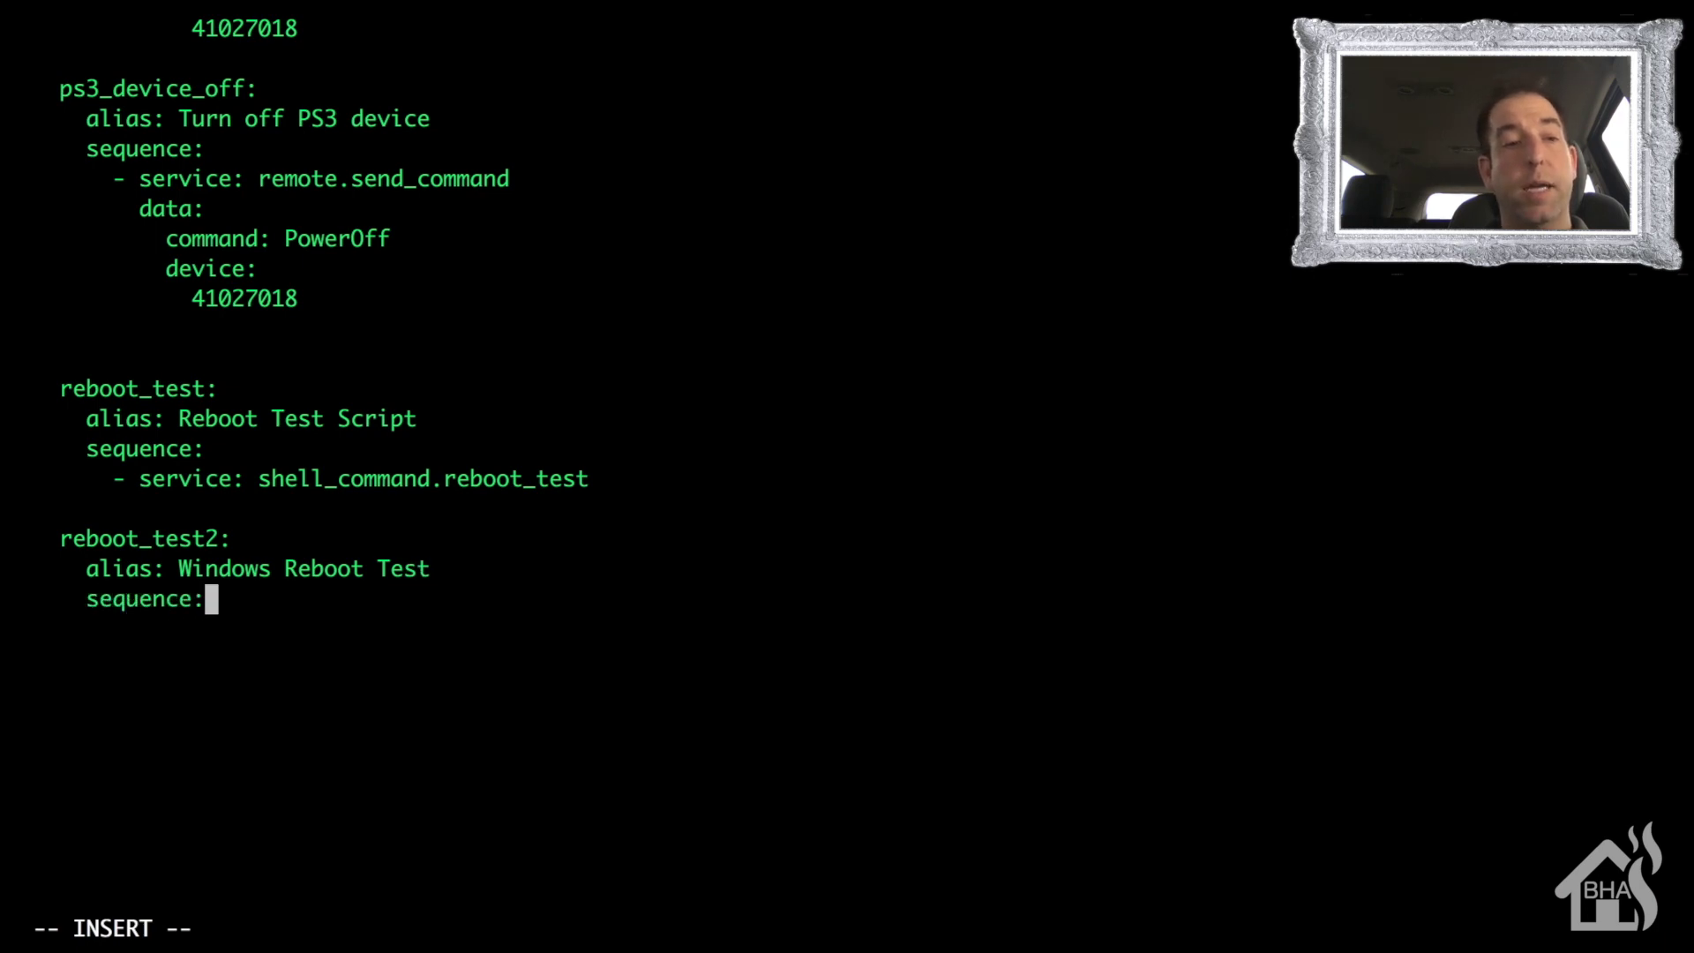
key(Return)
- Add the step '- service: shell_command.reboot_test2' and save test.yaml with :wq
text(-)
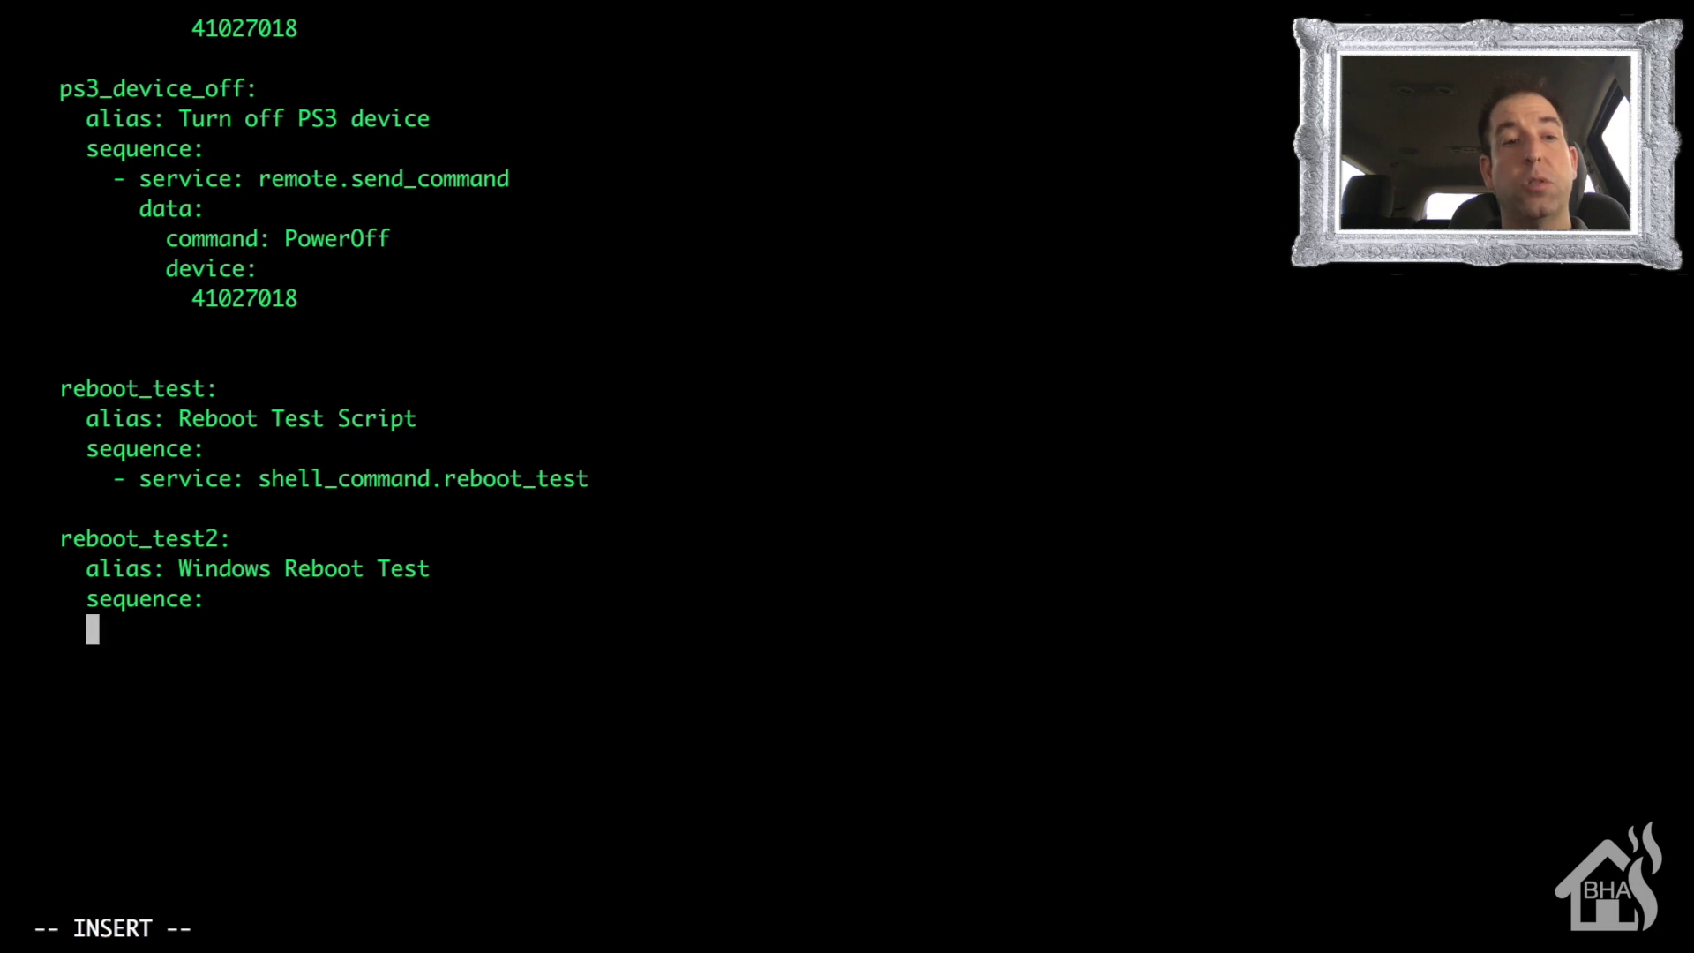
text( serbic)
key(BackSpace)
key(BackSpace)
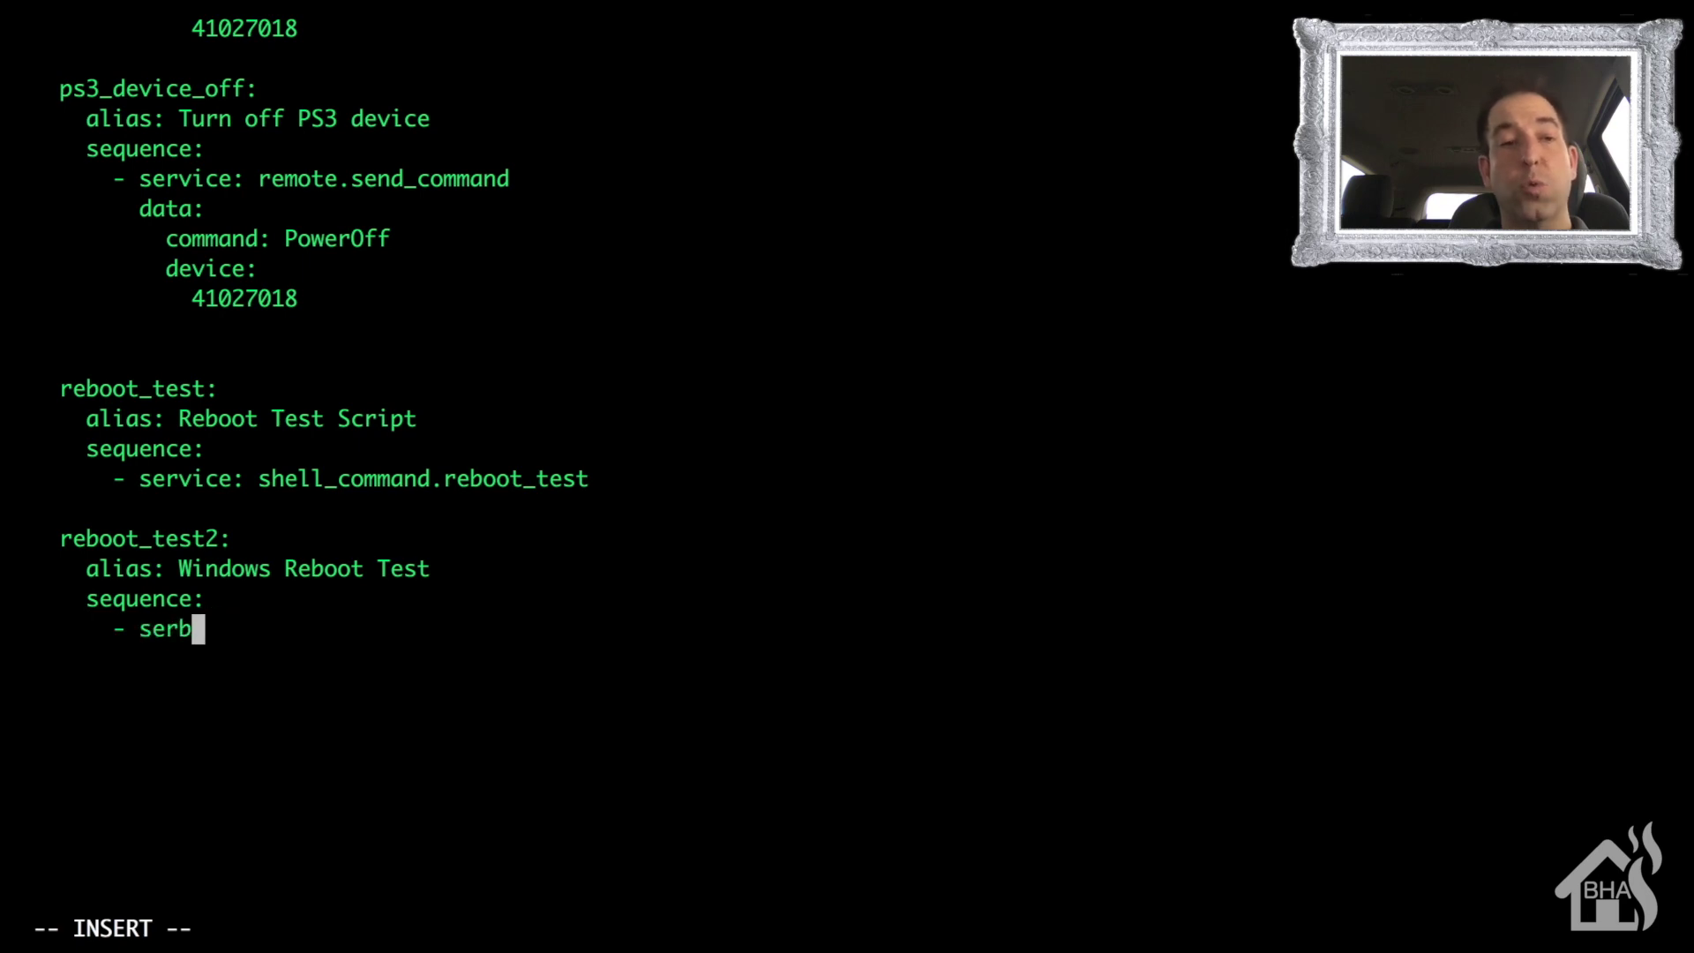
text(ice: she)
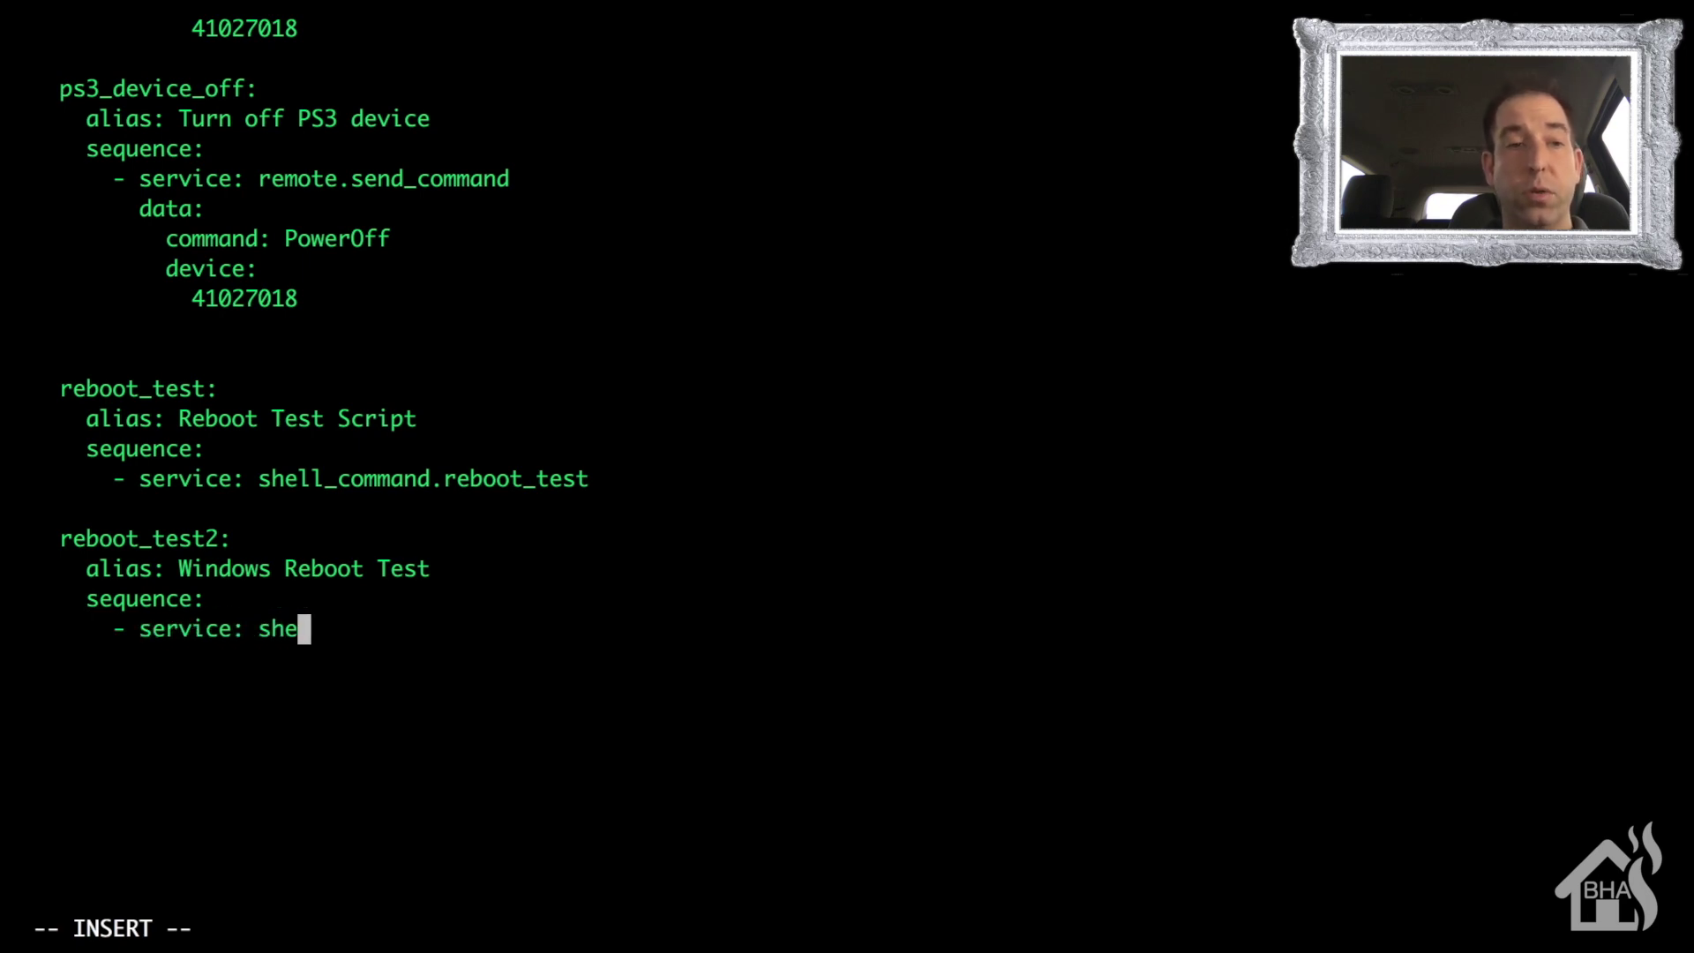
text(ll_command.re)
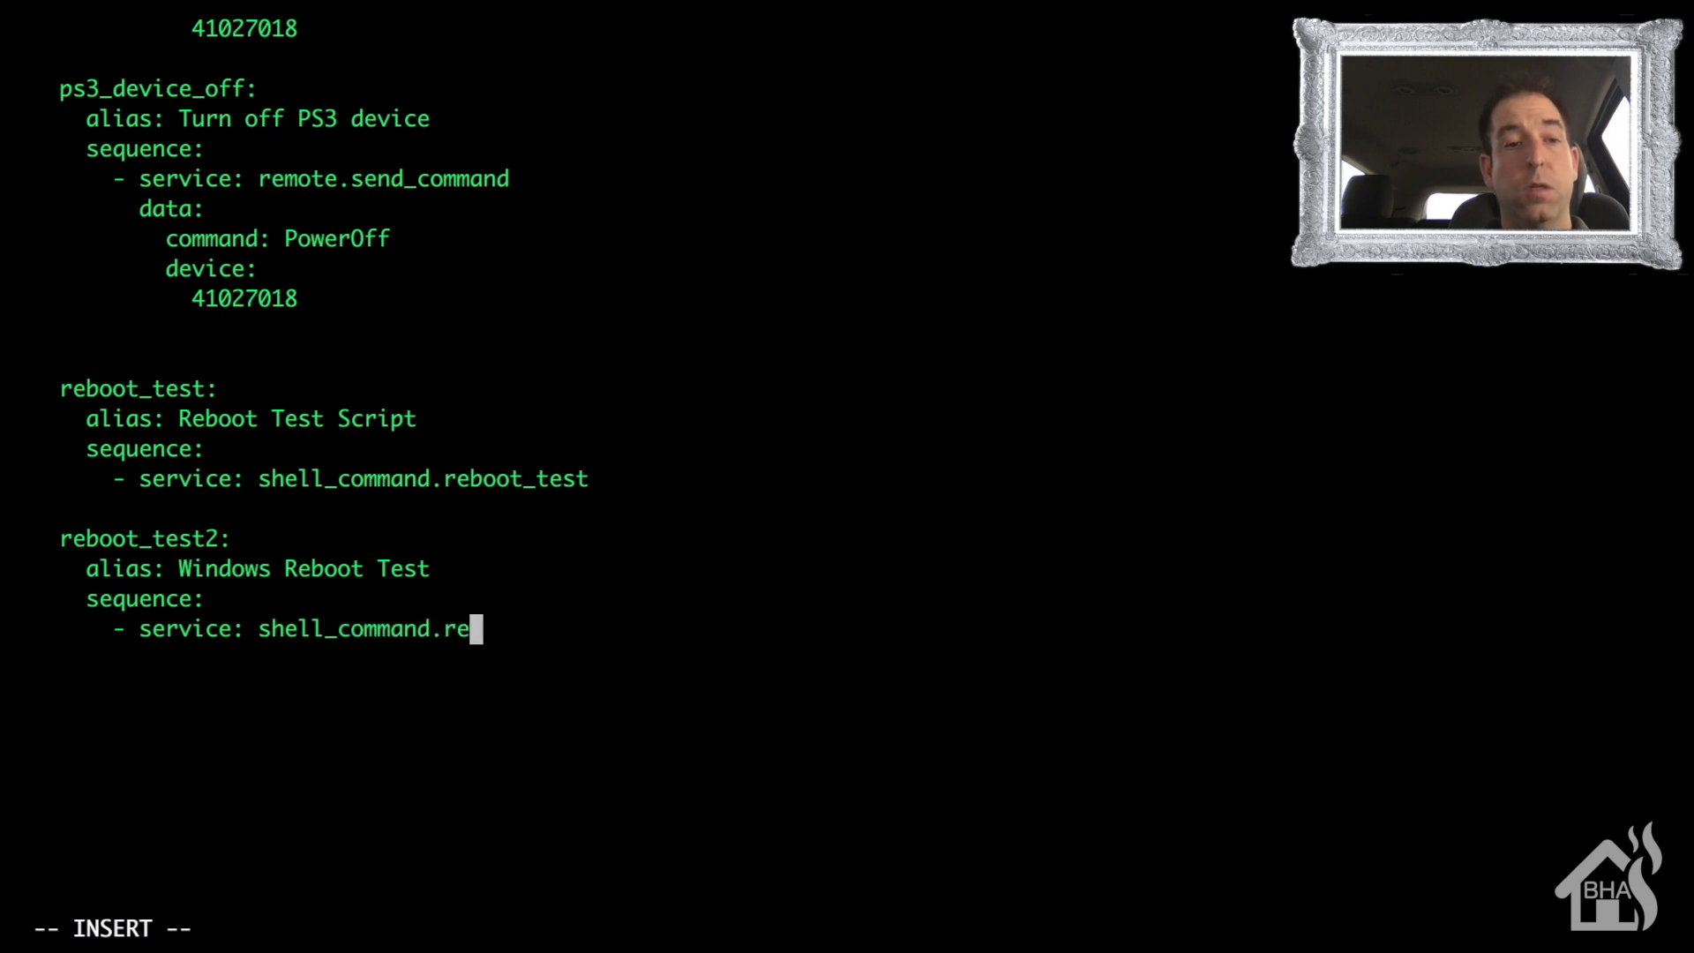
text(boot-test2)
key(BackSpace)
key(BackSpace)
key(BackSpace)
key(BackSpace)
key(BackSpace)
key(BackSpace)
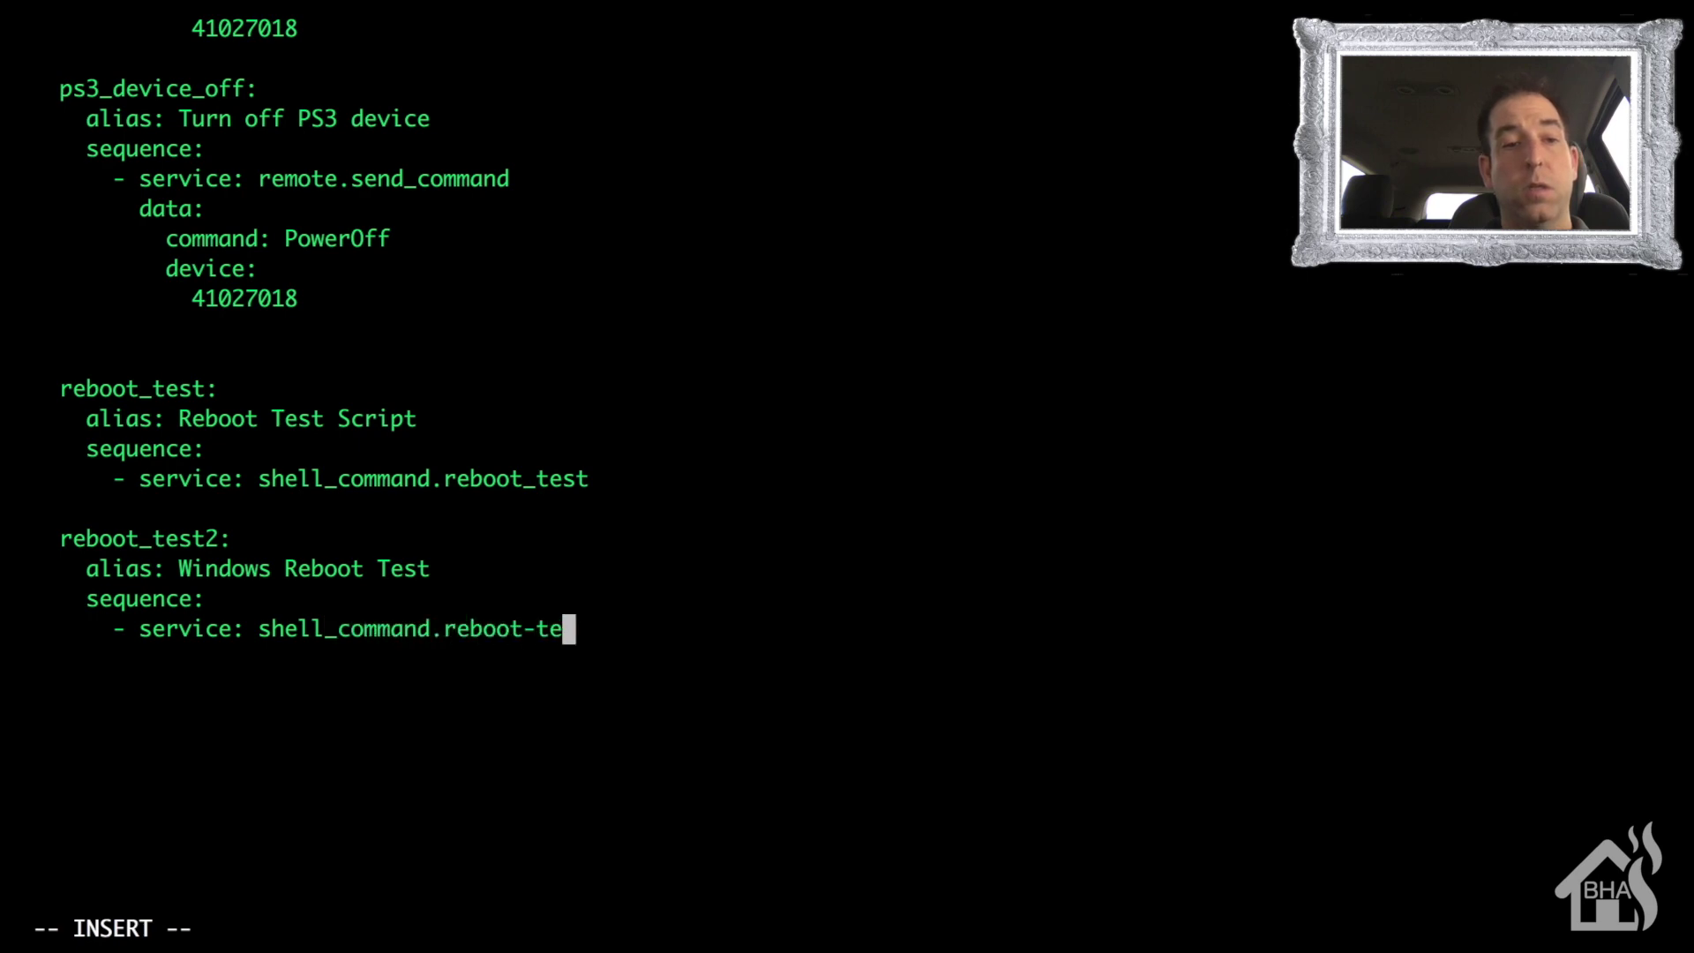
text(_test2)
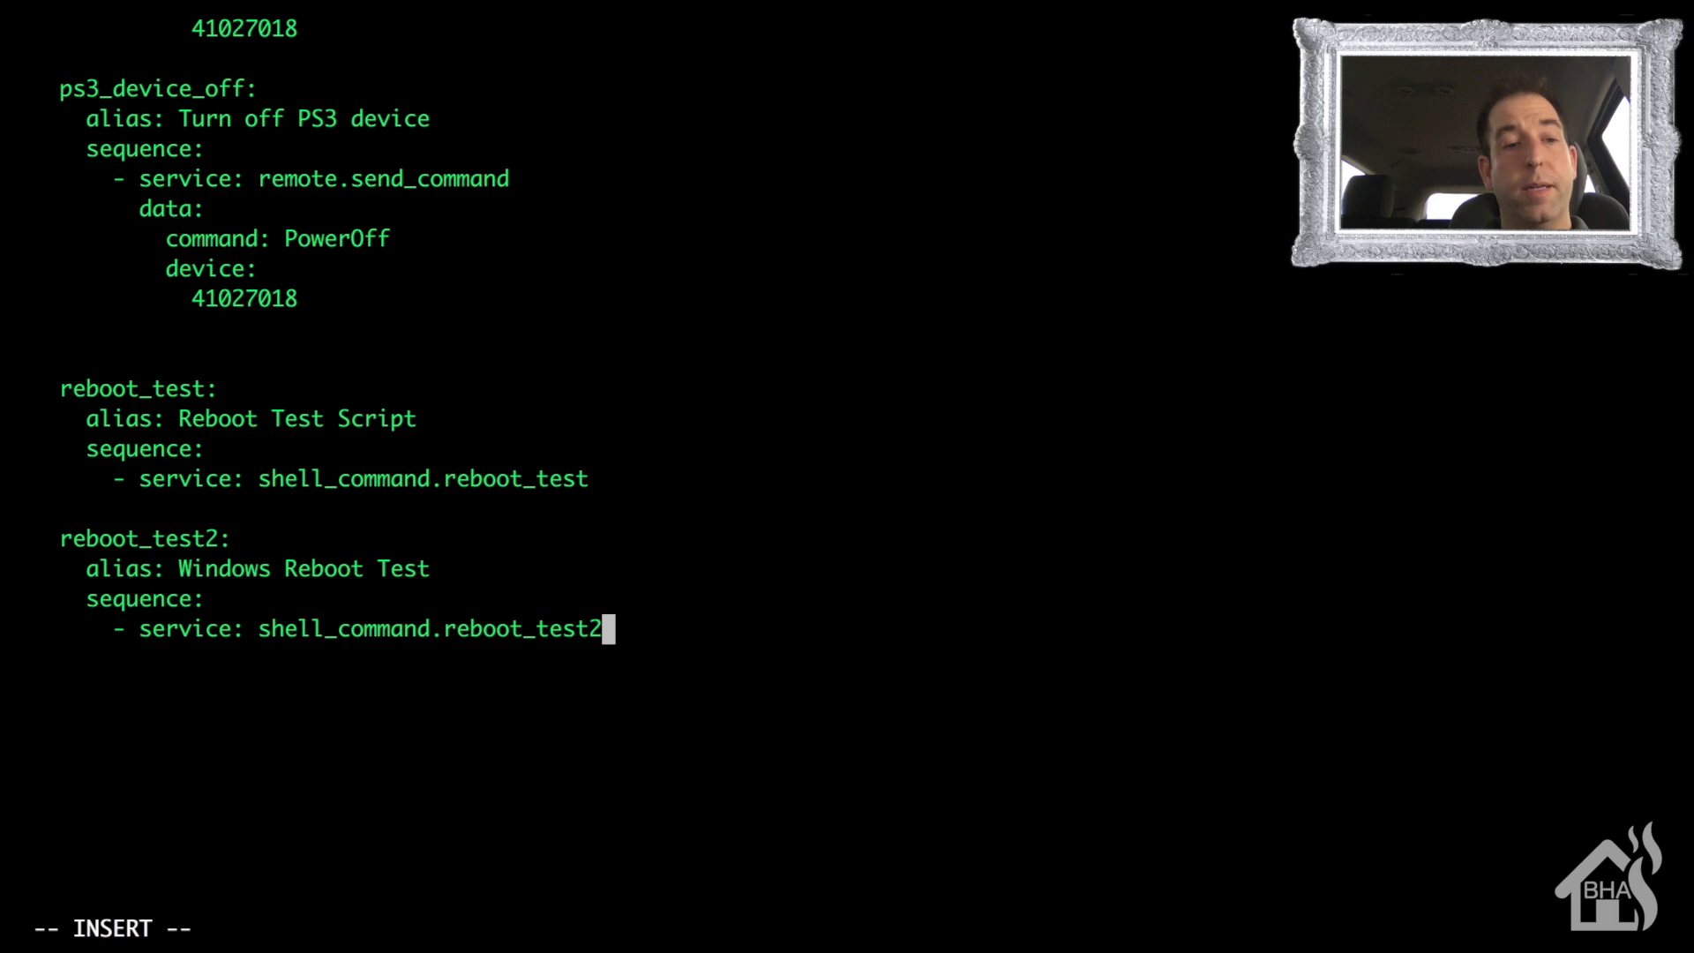
key(Escape)
text(:wq)
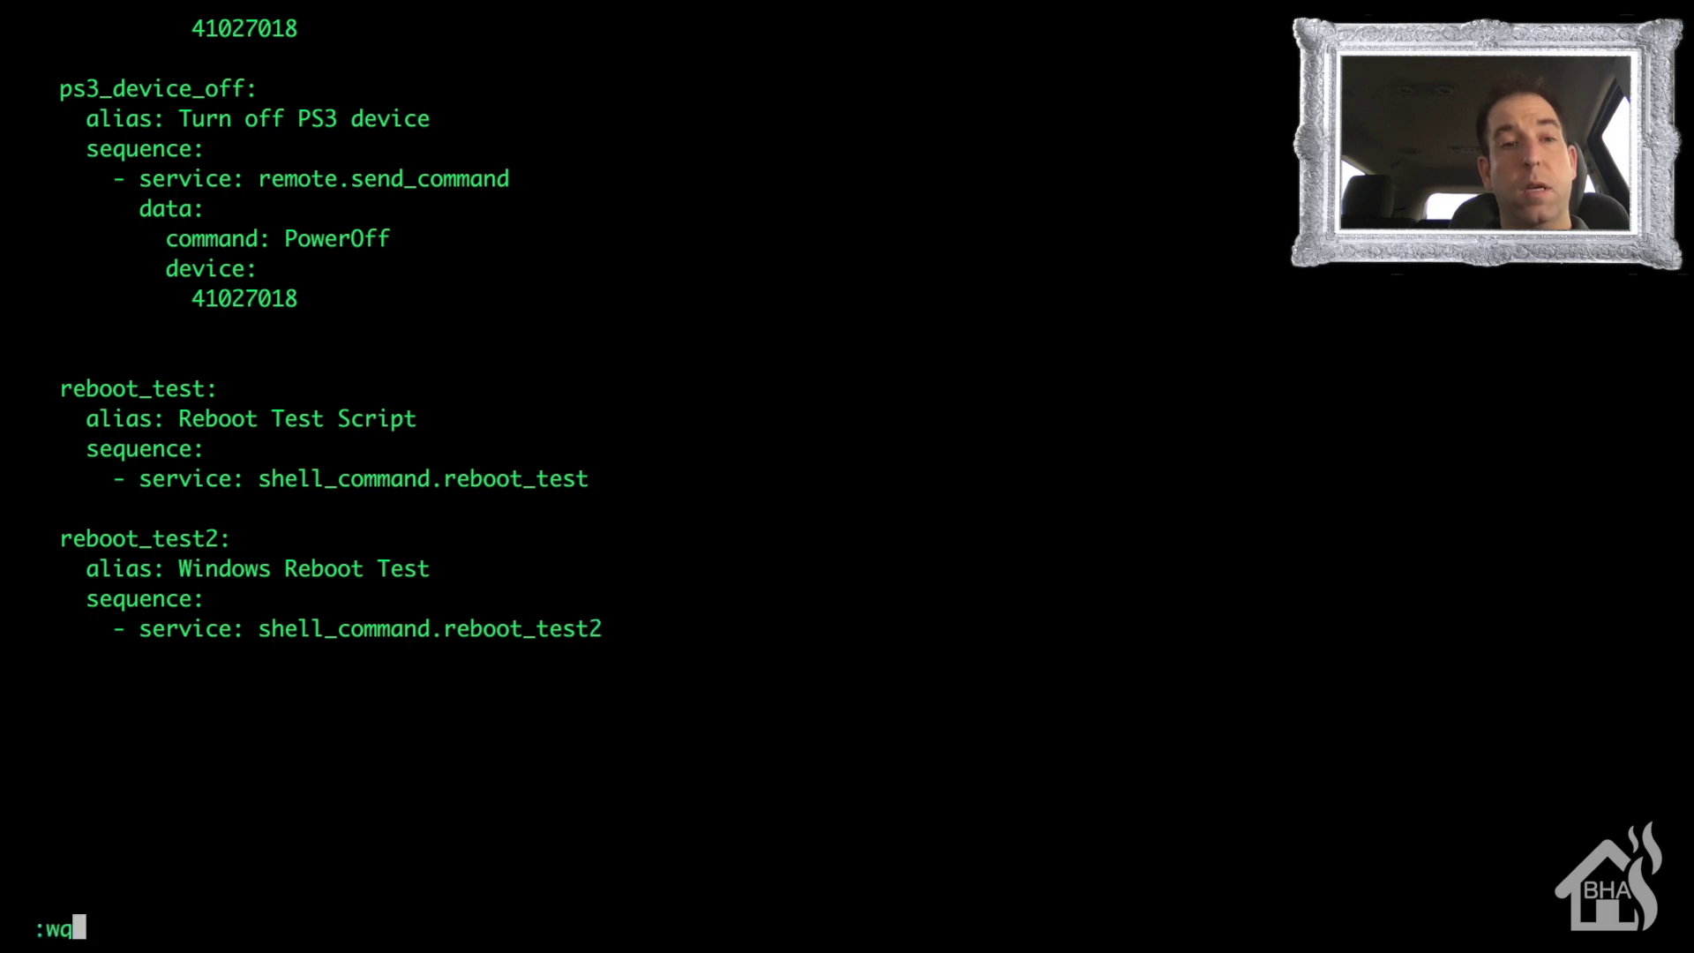
key(Return)
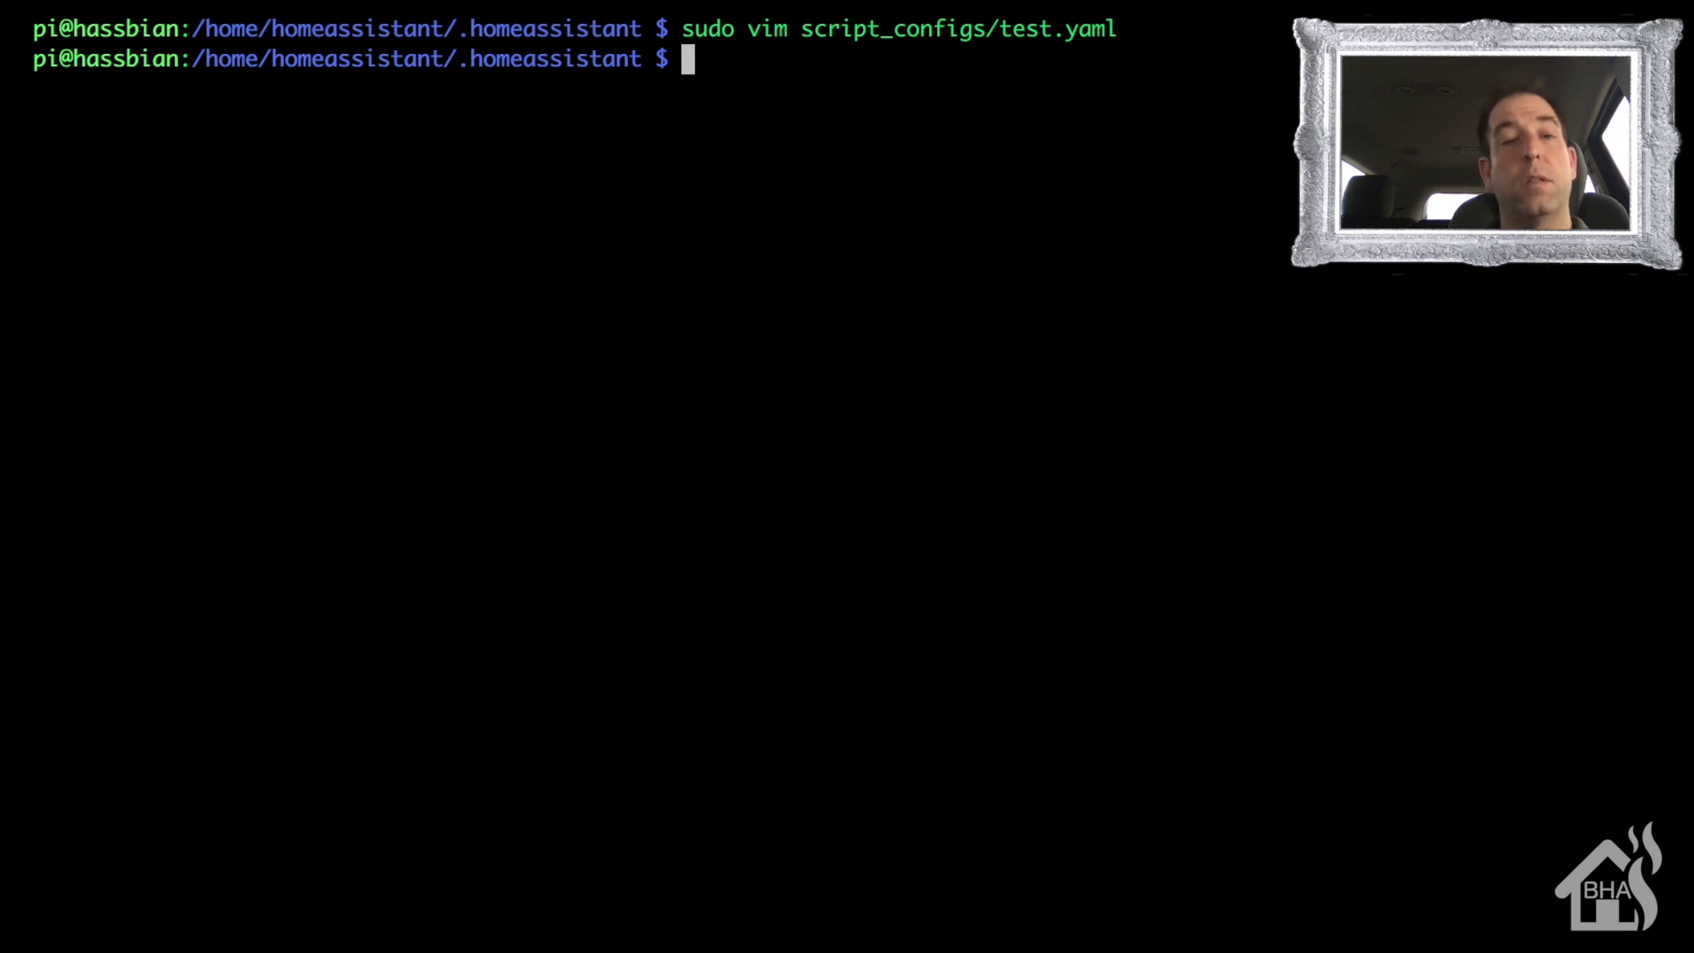
- Enter sudo systemctl restart for the home-assistant@ service, Tab-completing its name
text(sudo s)
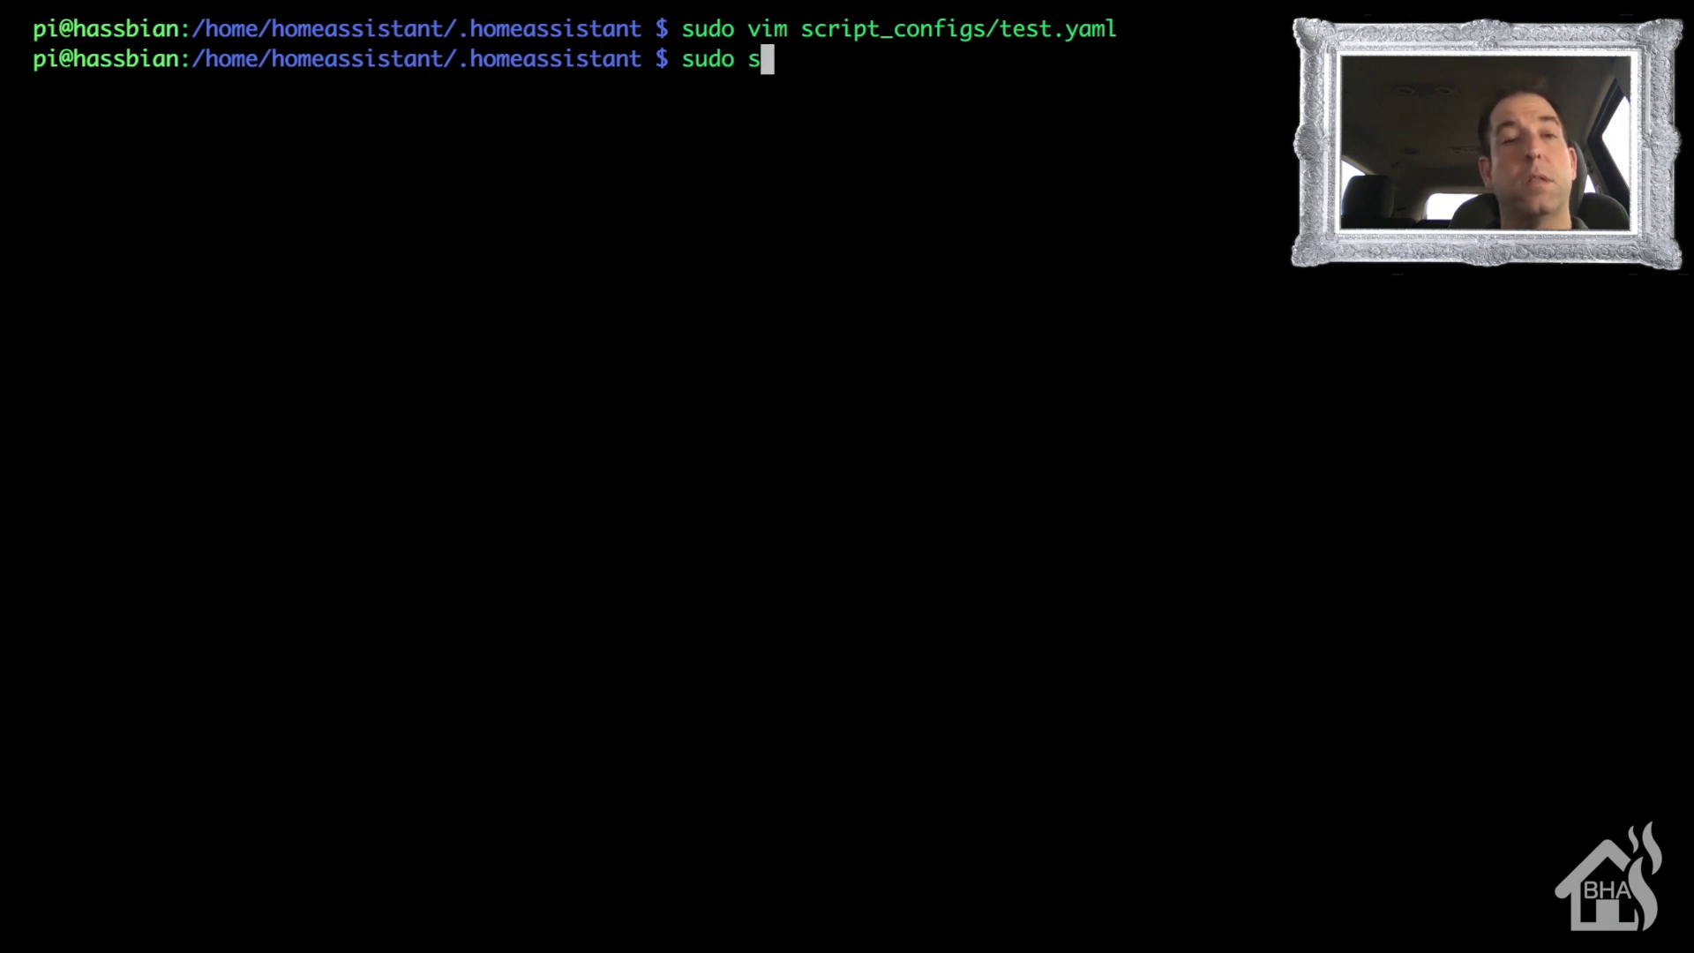
text(ystemctl rest)
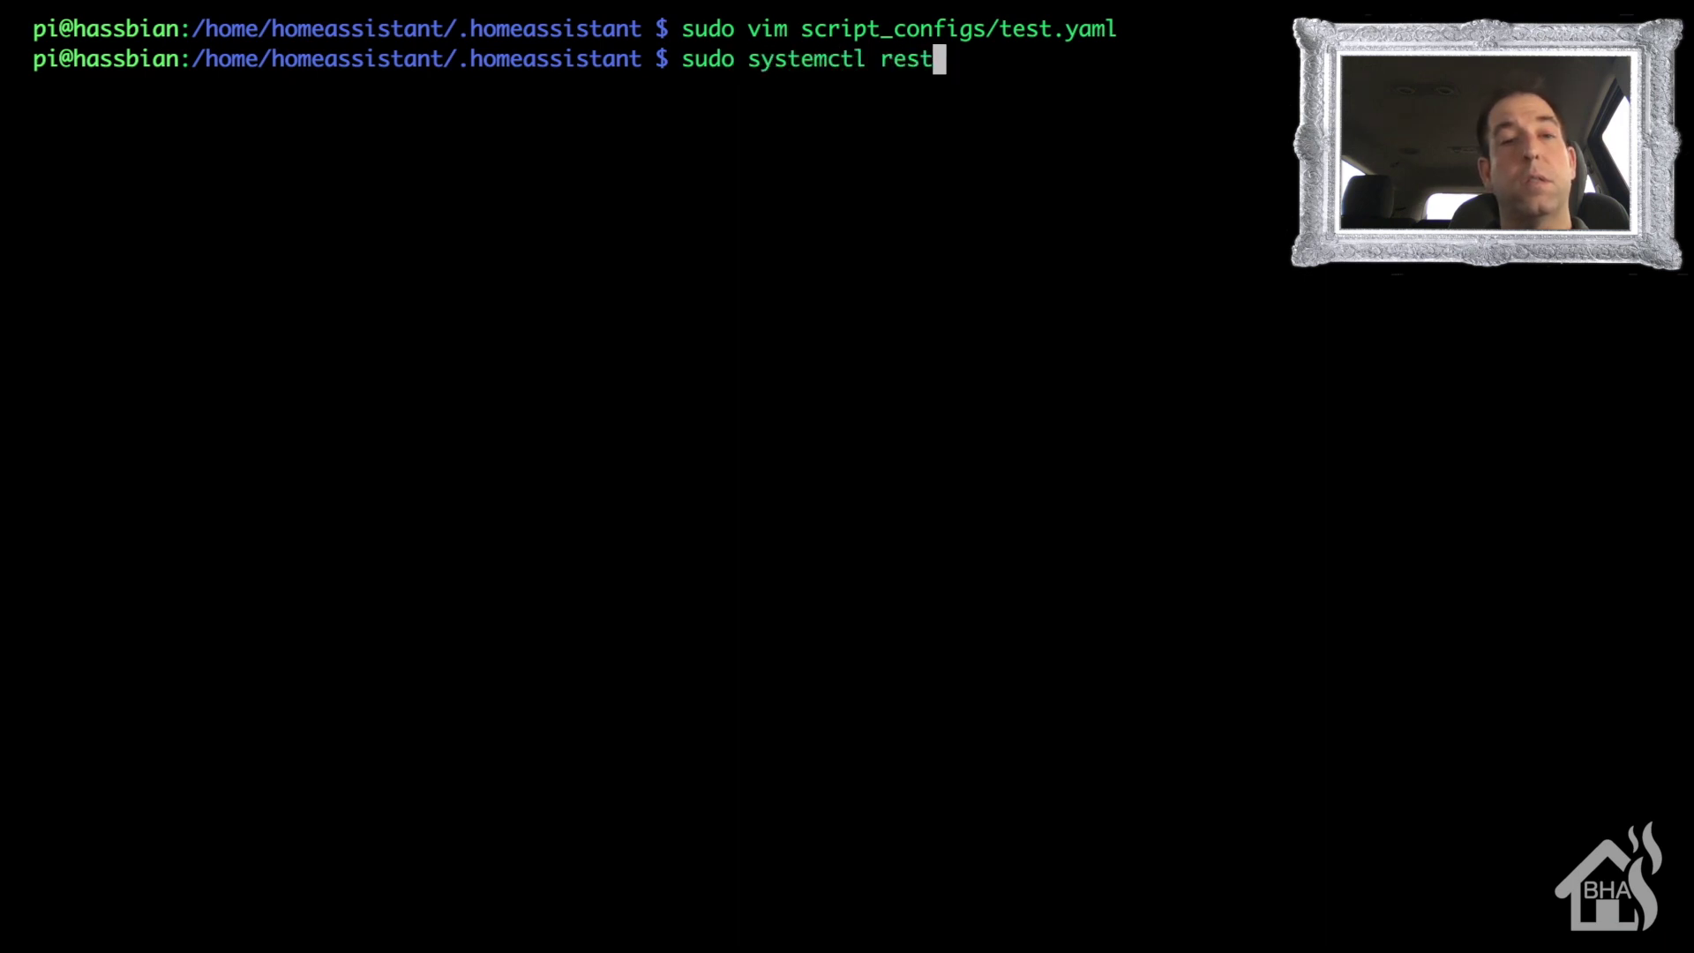
text(art home-as)
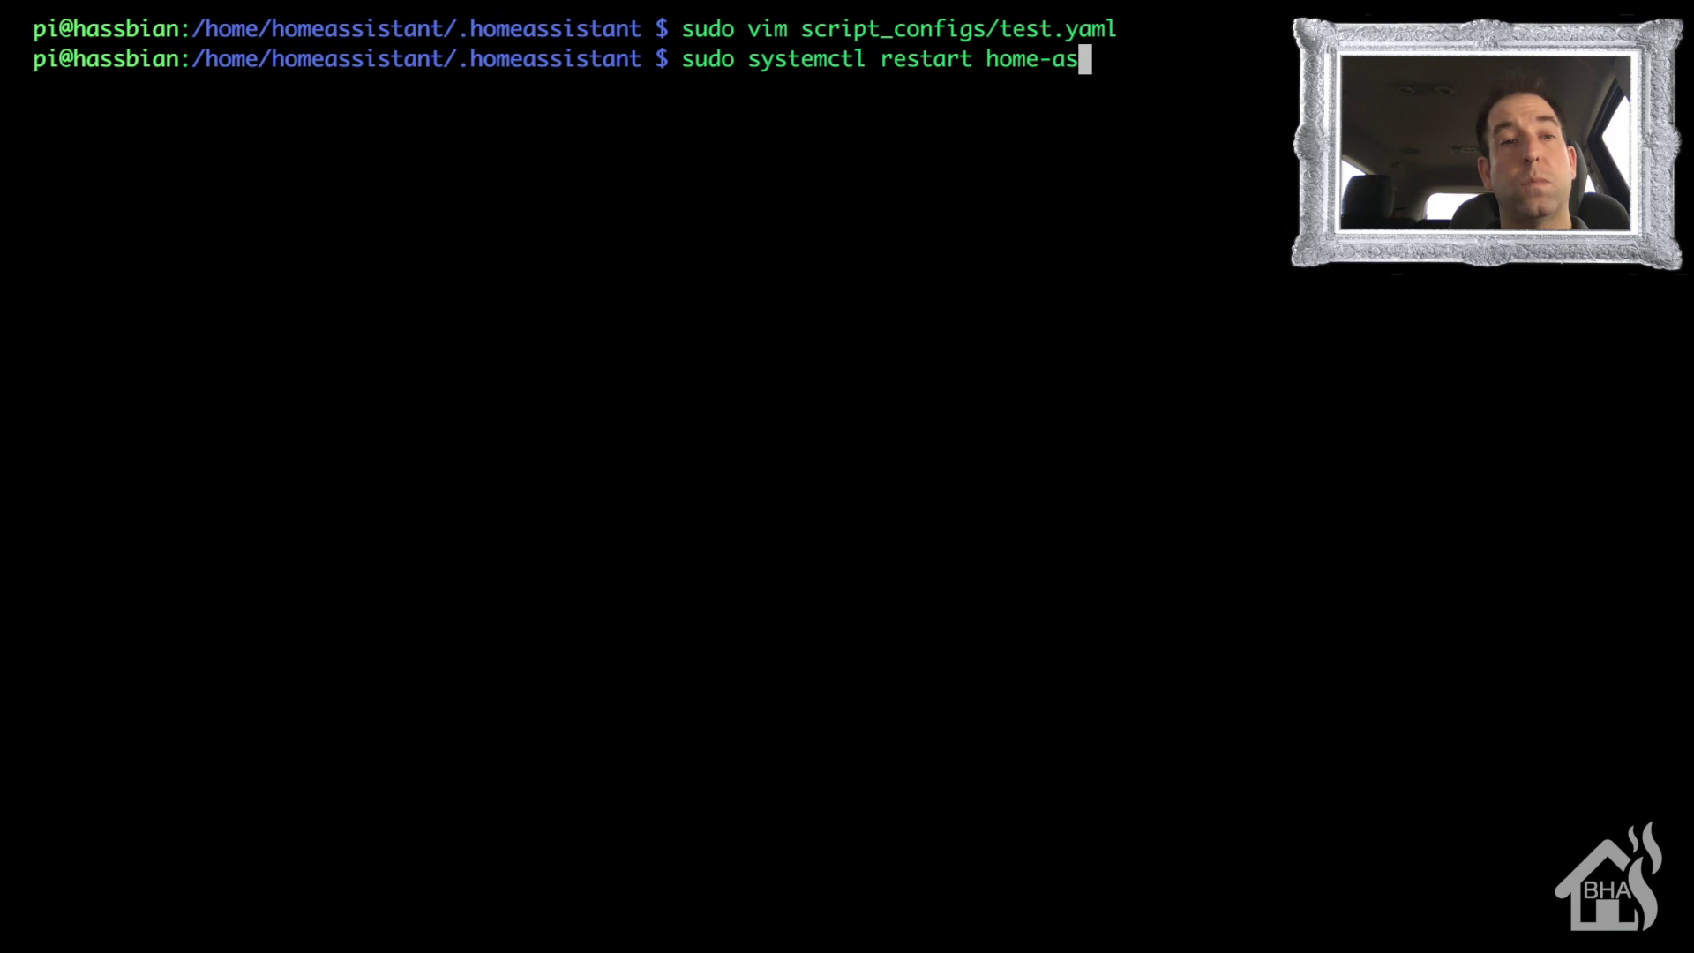
key(Tab)
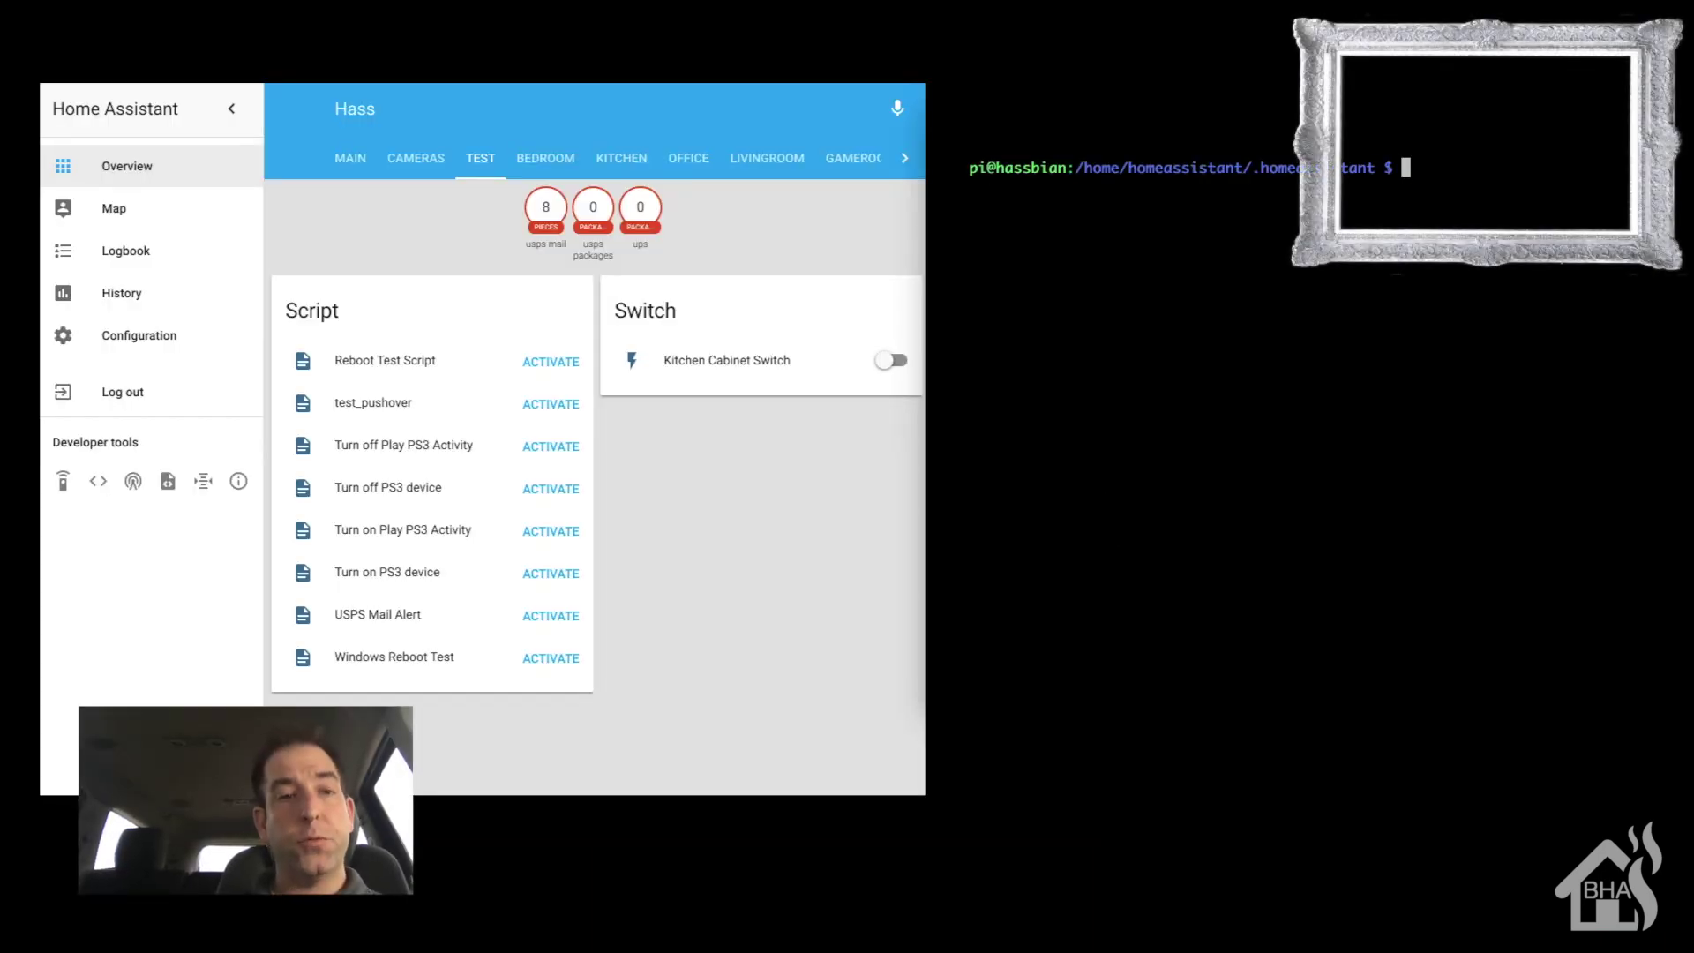
- Start a continuous ping to 10.10.10.220, then activate the Windows Reboot Test script
text(ping 10.10)
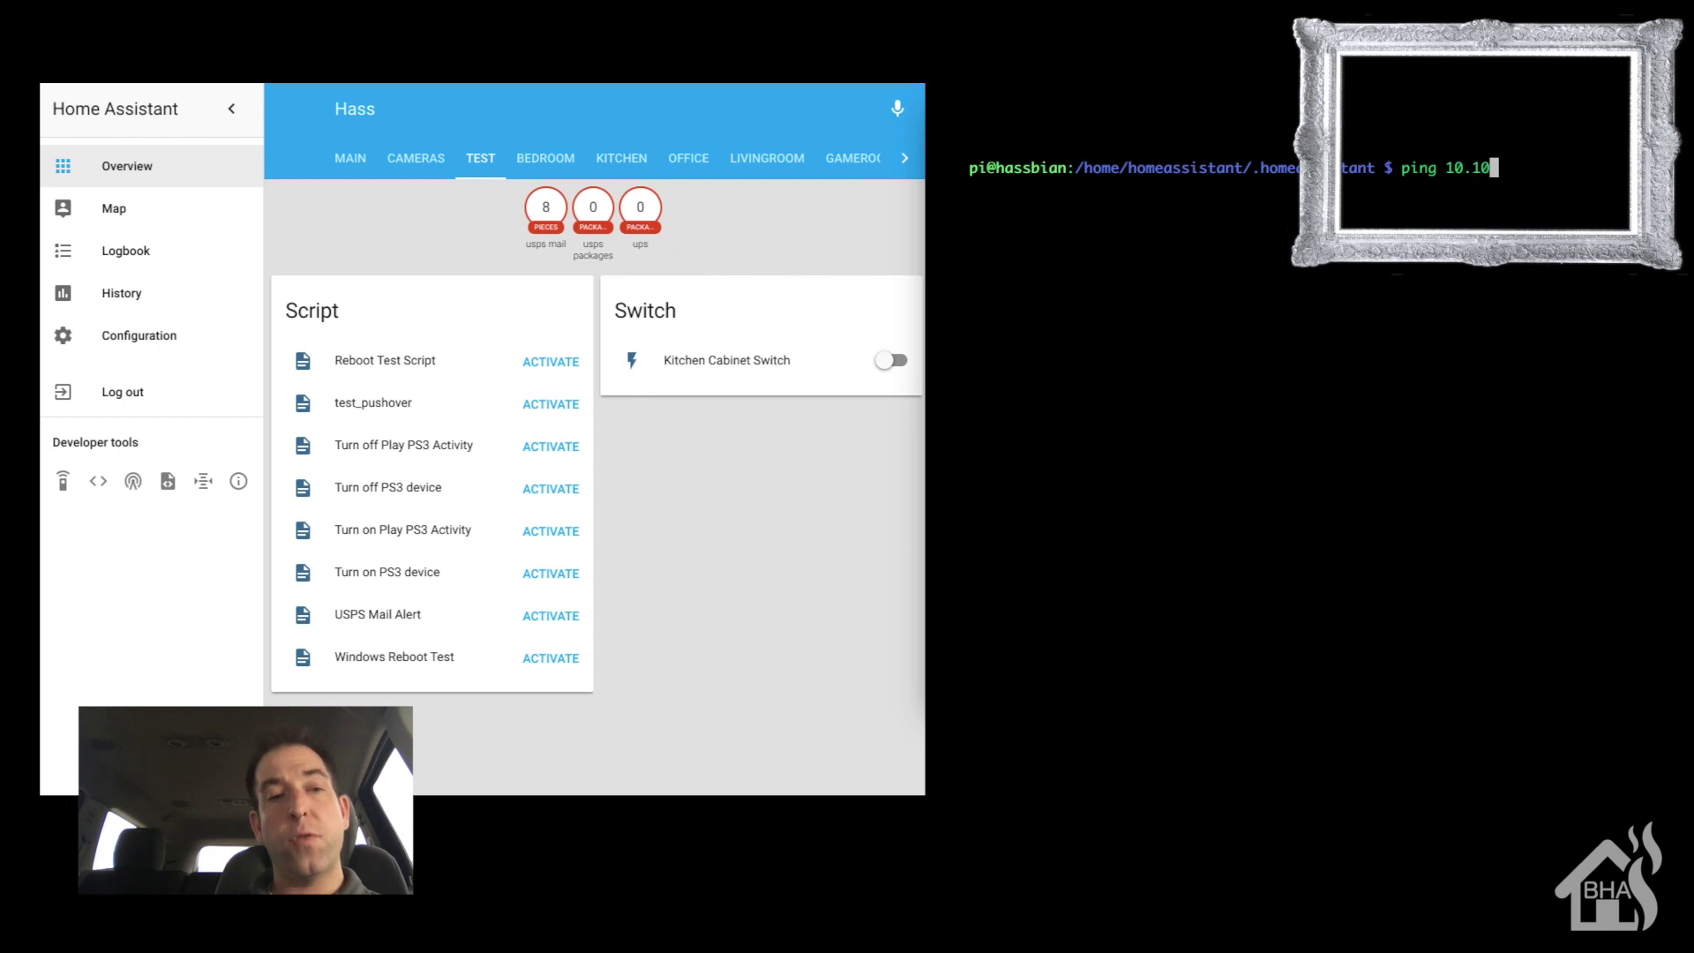
text(.10.10.220)
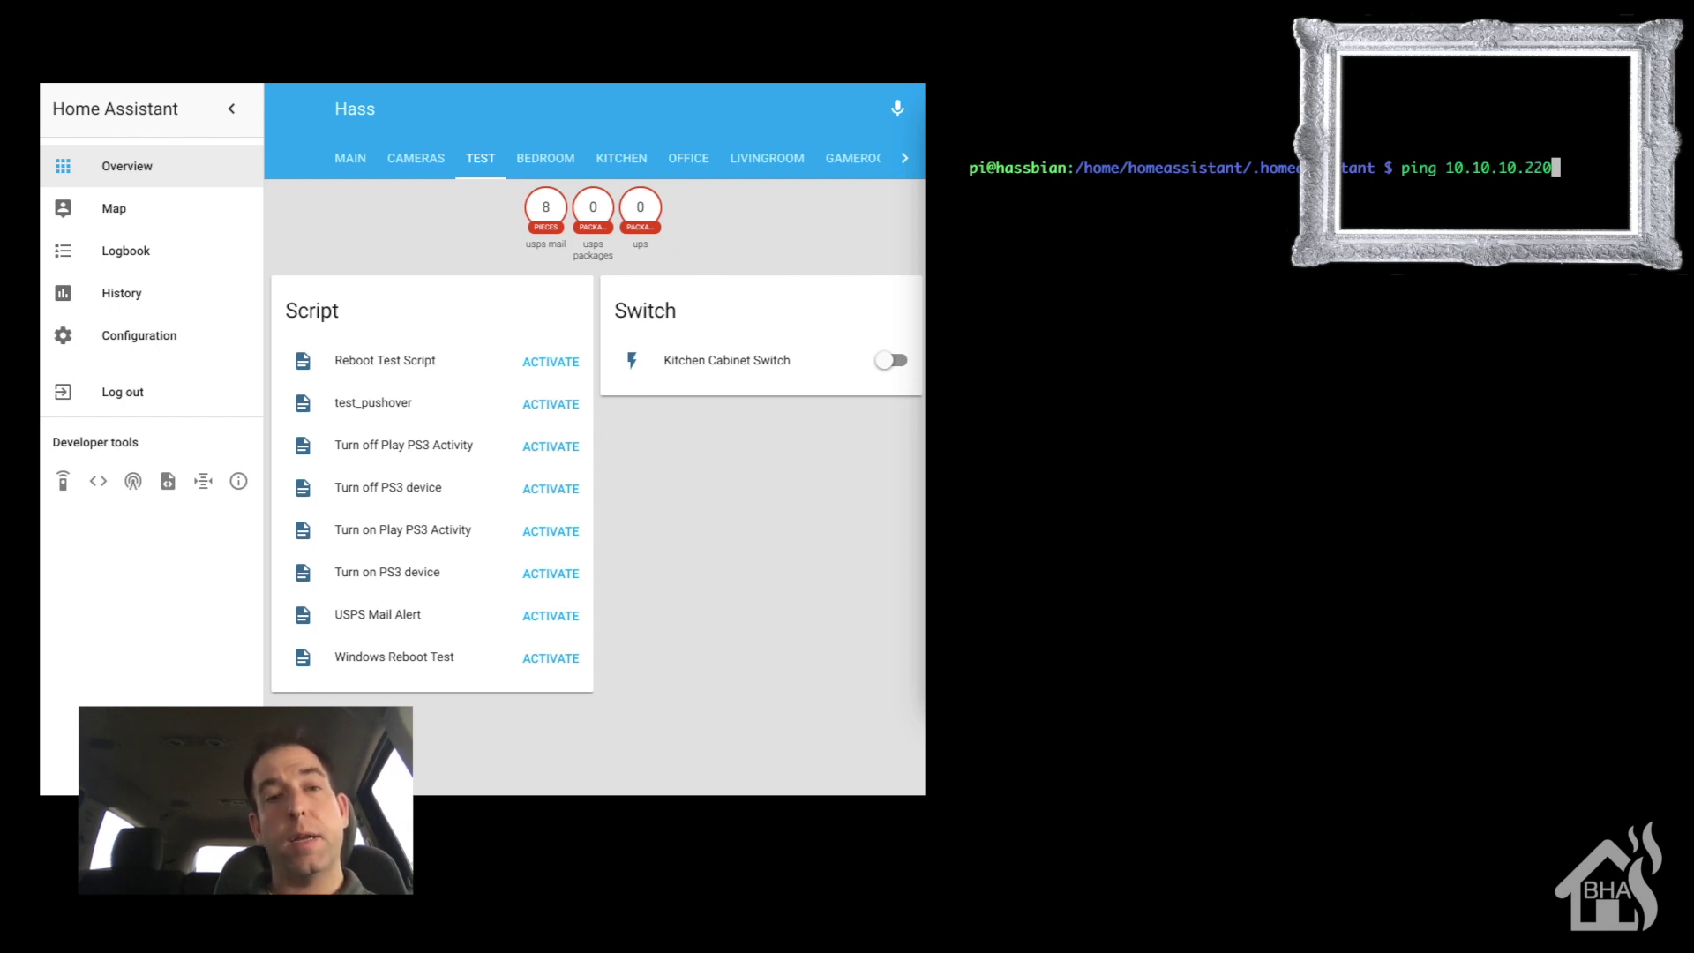
key(Return)
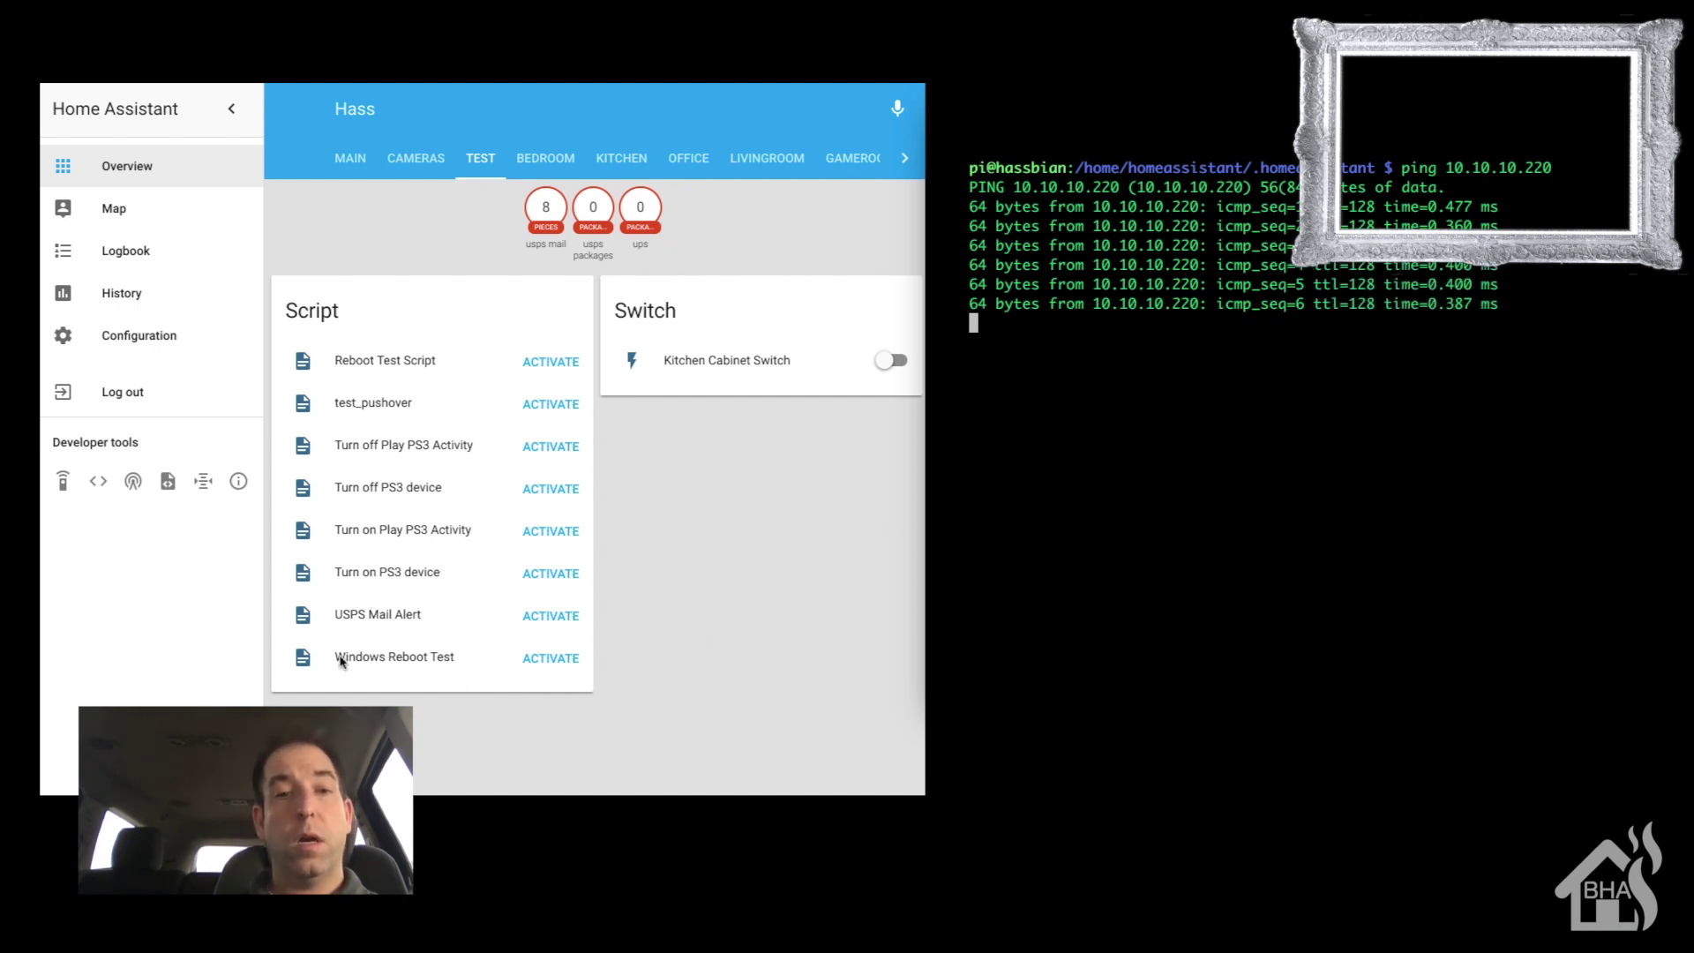
click(539, 662)
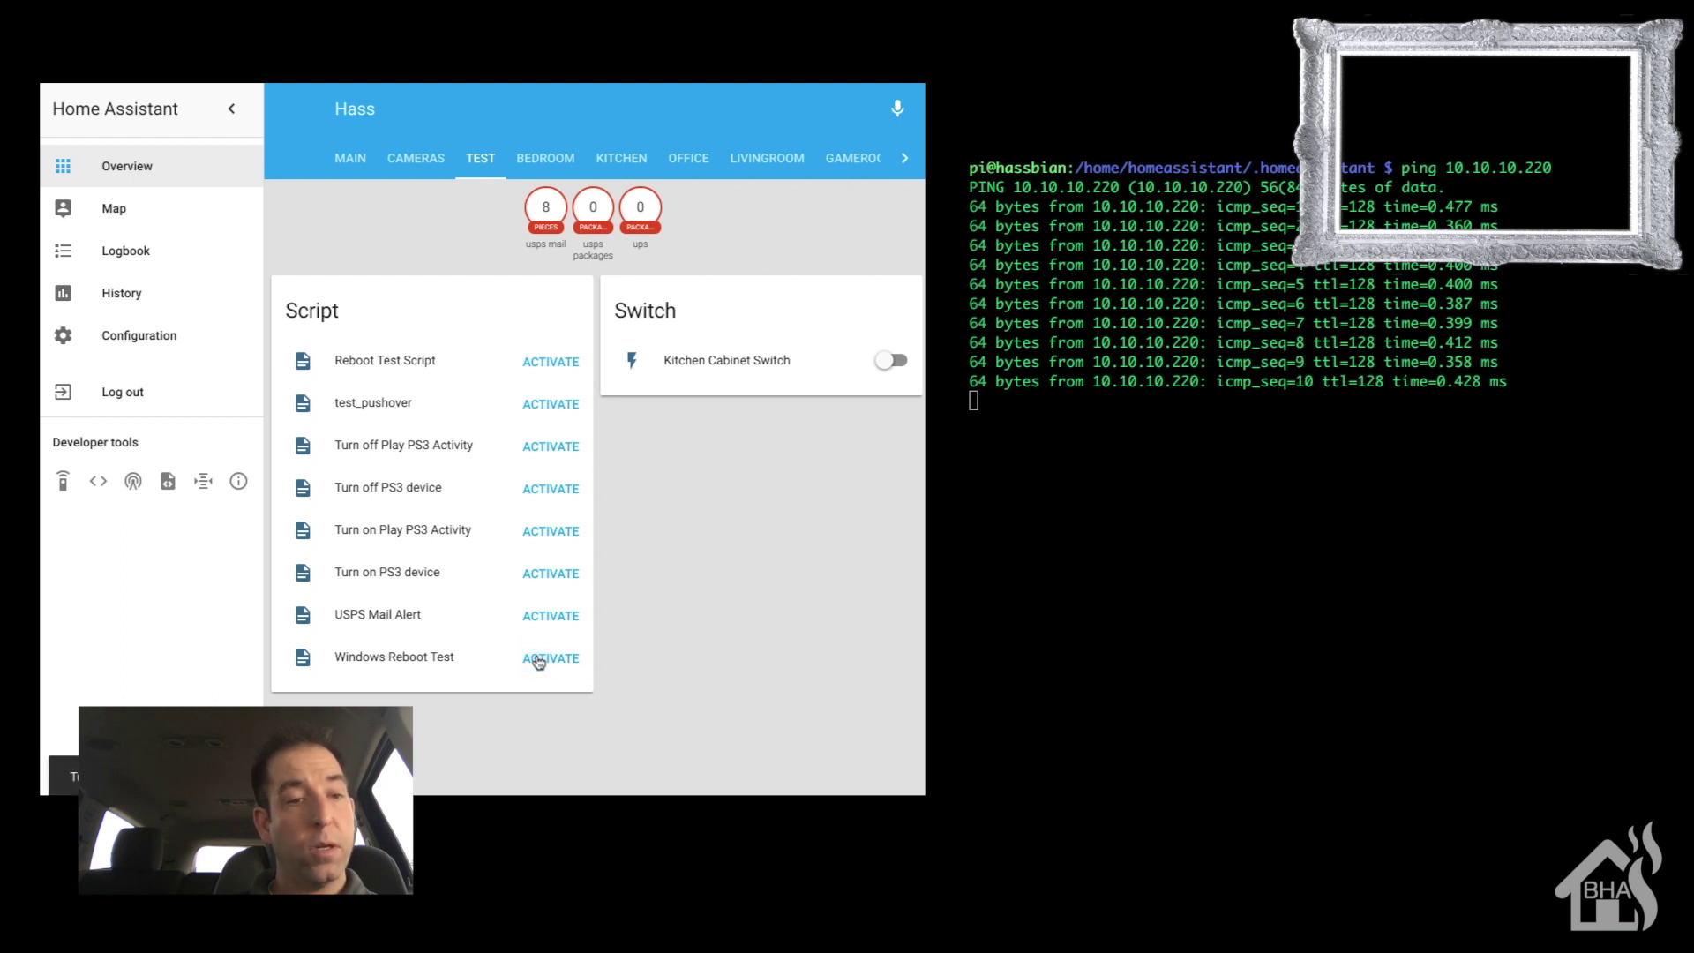